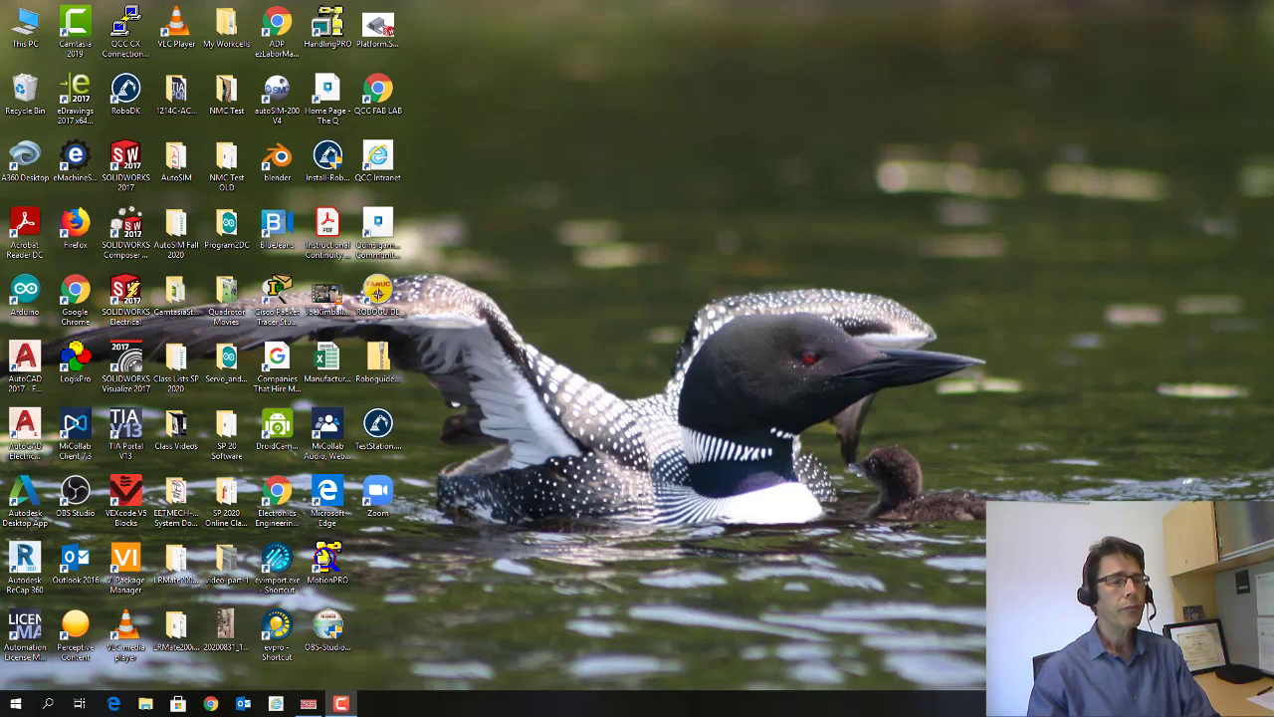
- Launch autoSIM-200 V4 from the SMC program group and accept the education licence notice
click(15, 705)
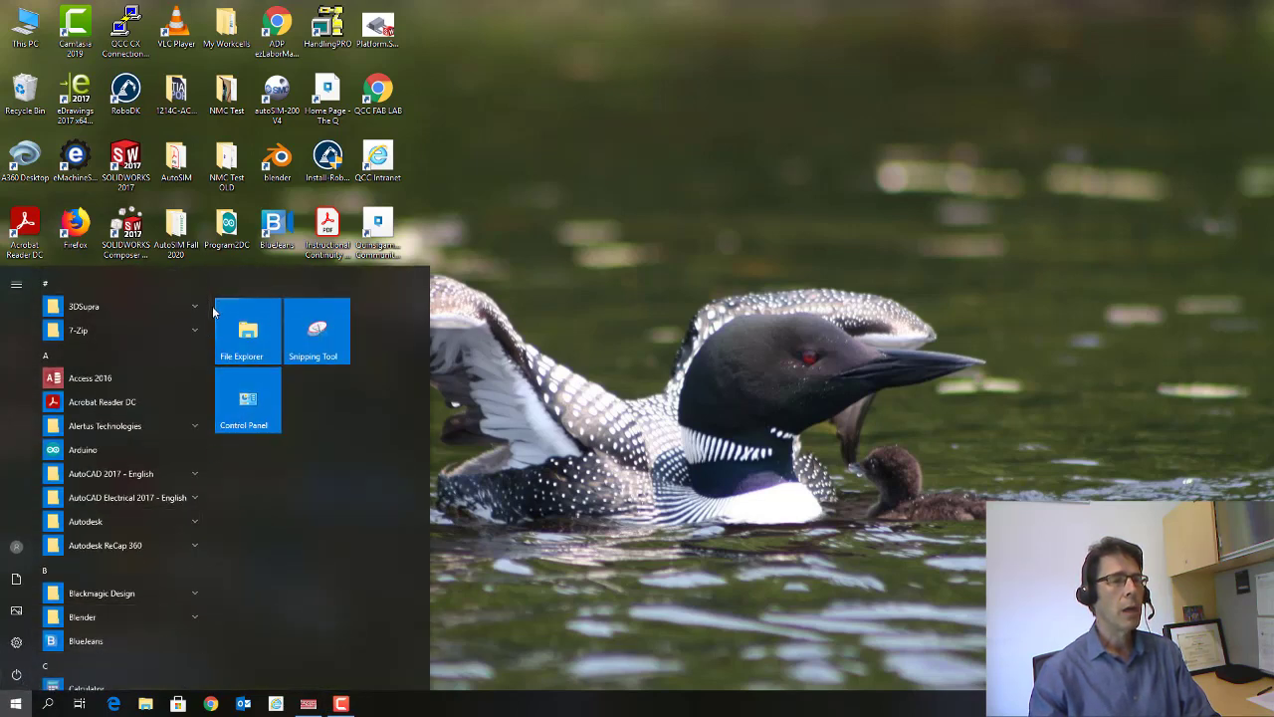
drag(209, 311, 226, 565)
click(132, 513)
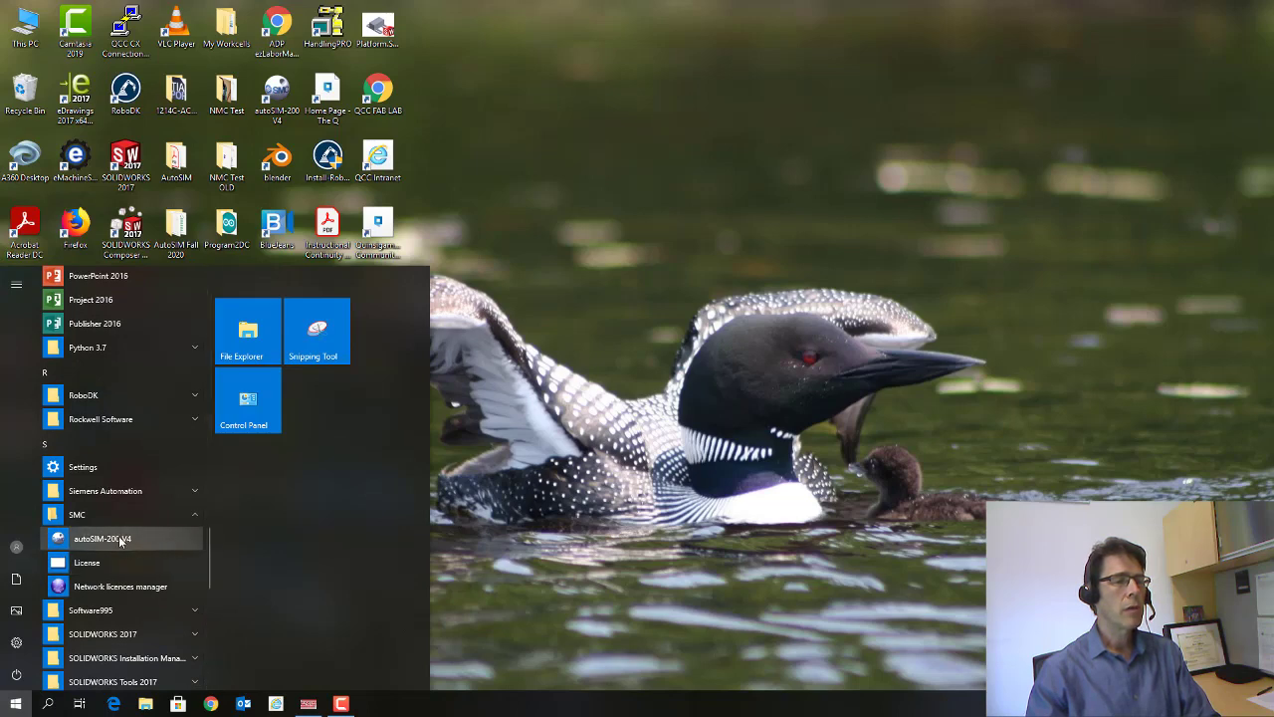
click(115, 541)
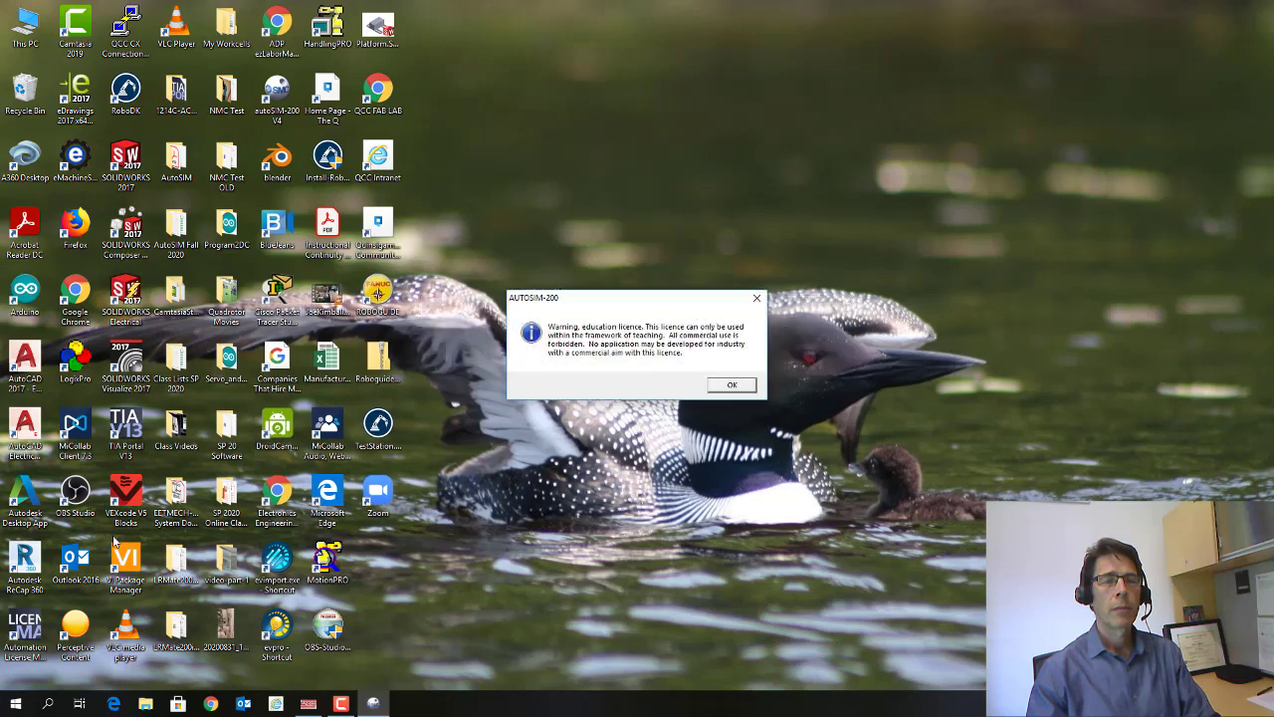
click(733, 387)
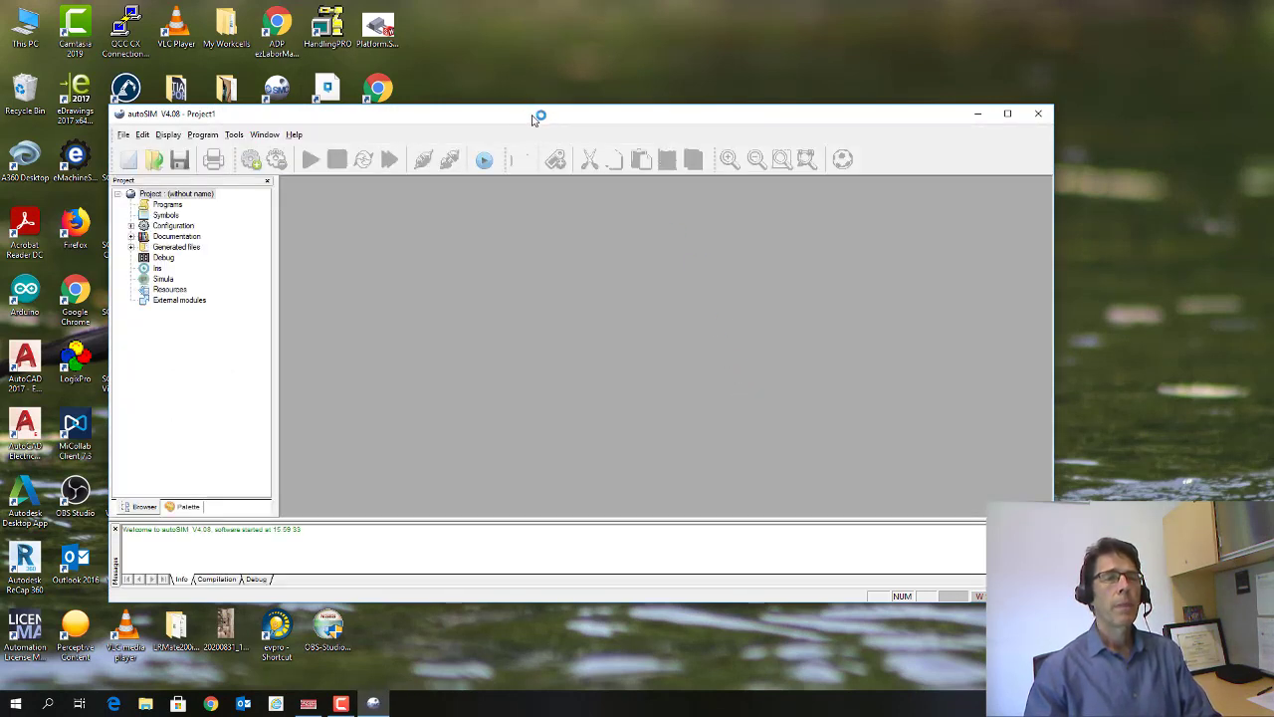
- Move the autoSIM window to the upper part of the desktop and enlarge it to fill most of the screen height
drag(534, 117, 521, 40)
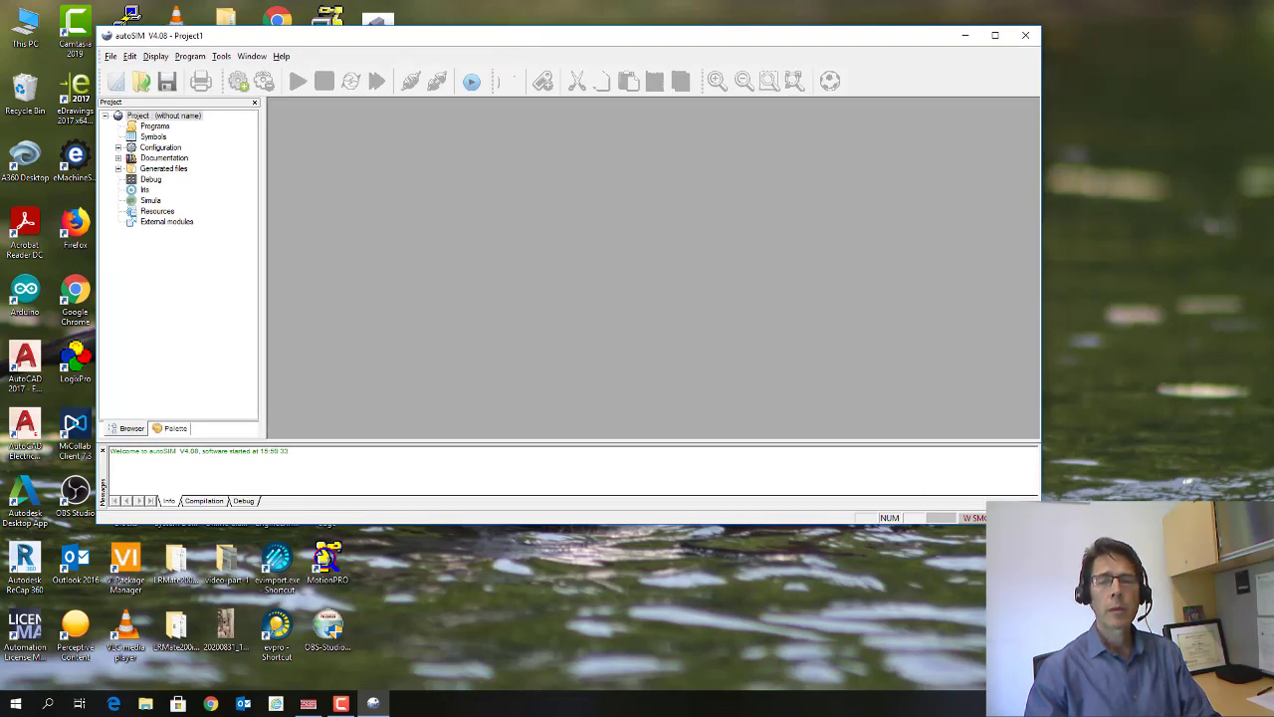
drag(1040, 522, 1122, 677)
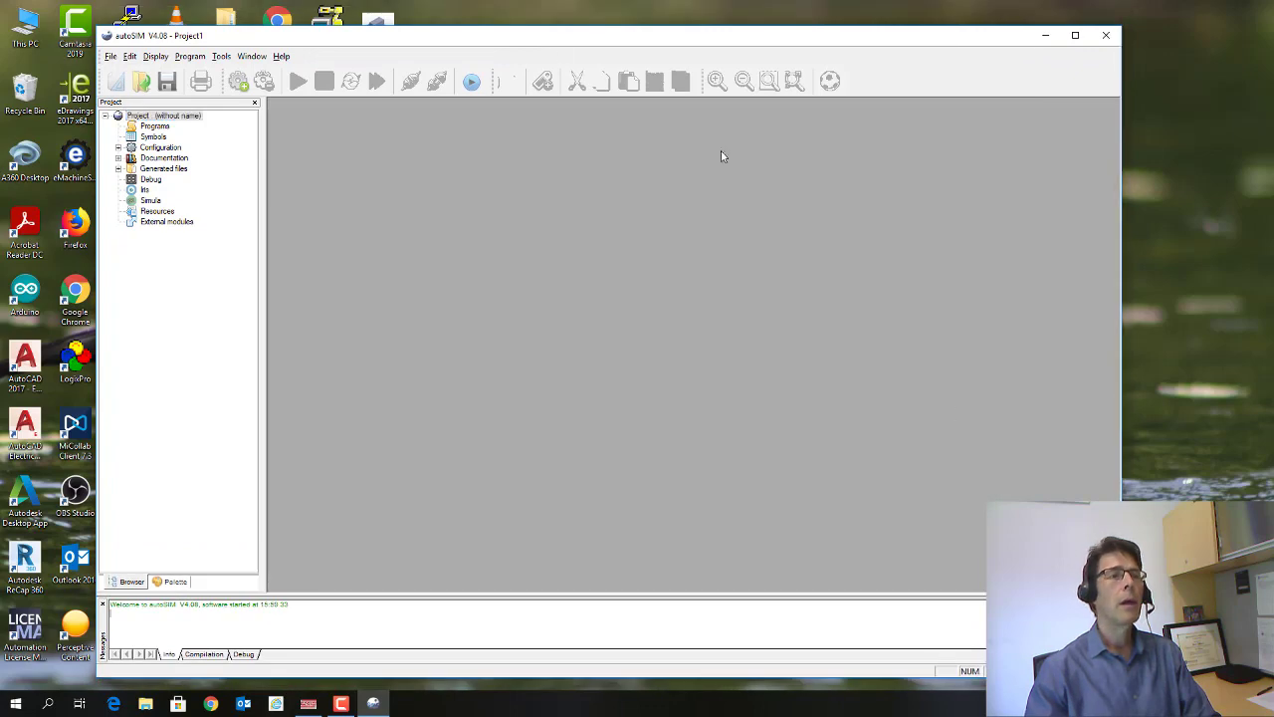
drag(539, 41, 540, 21)
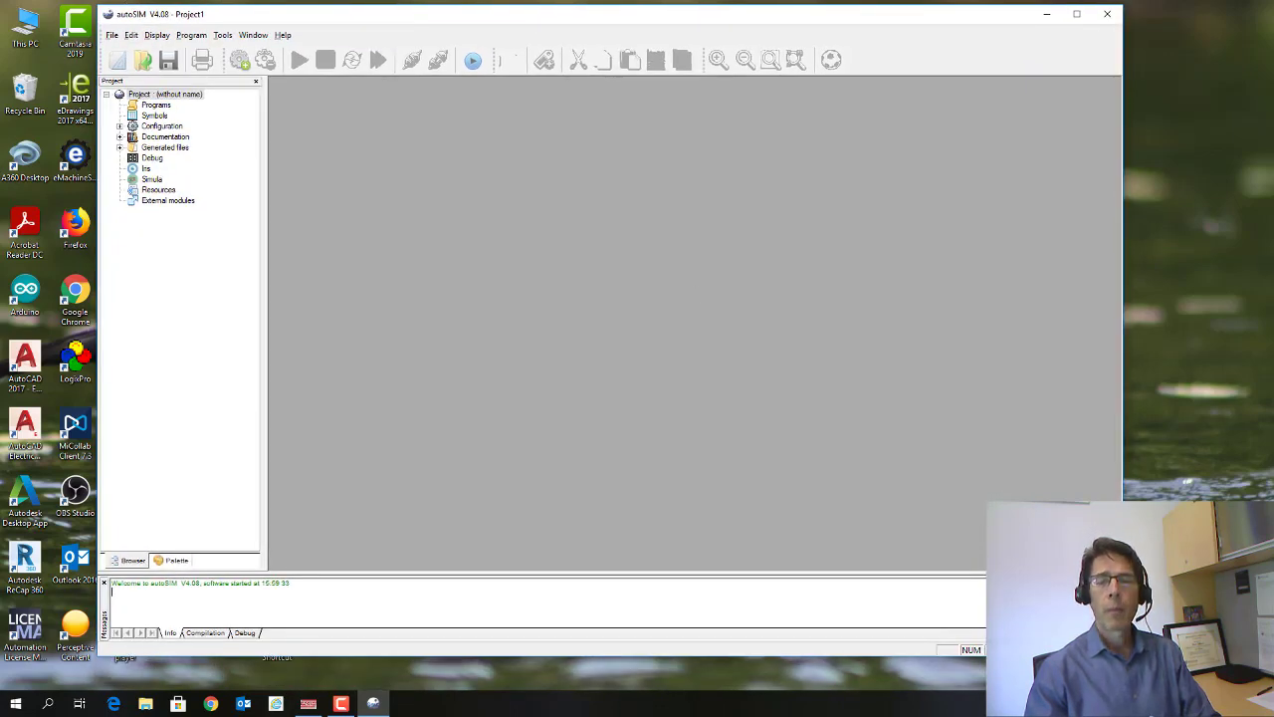
drag(523, 656, 523, 688)
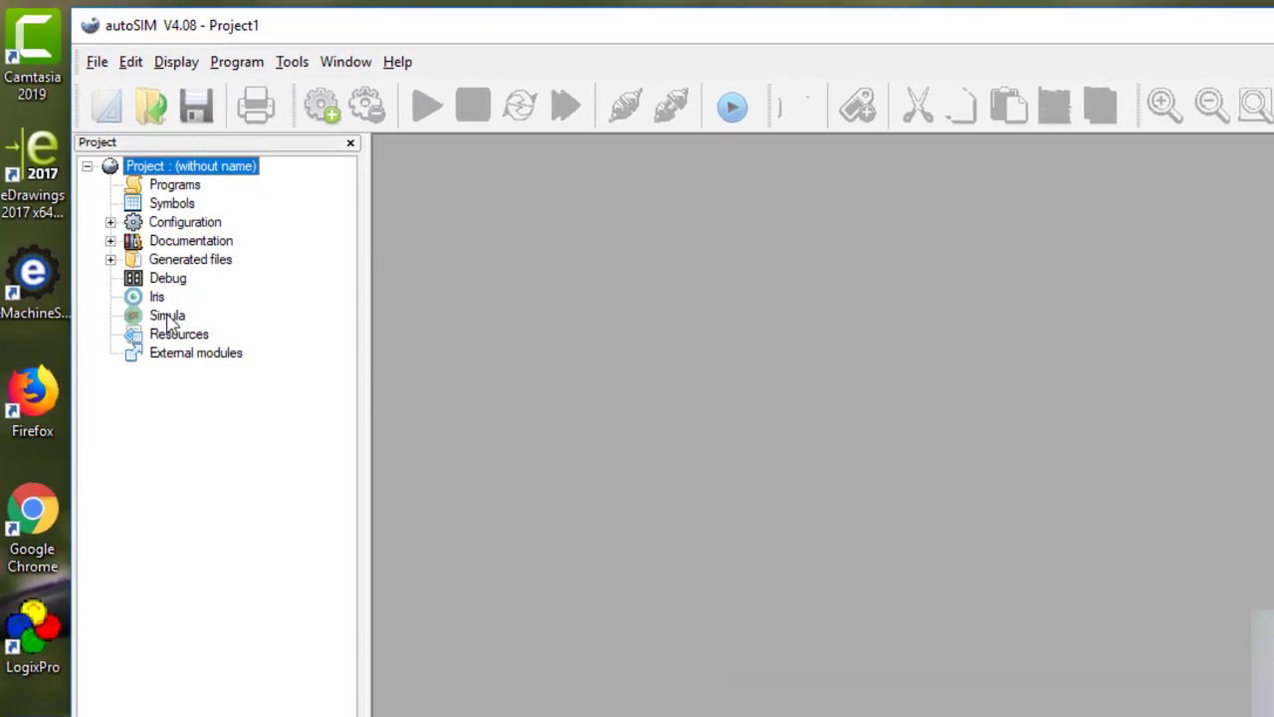
- Add a SIMULA page to the project
click(169, 317)
right_click(169, 316)
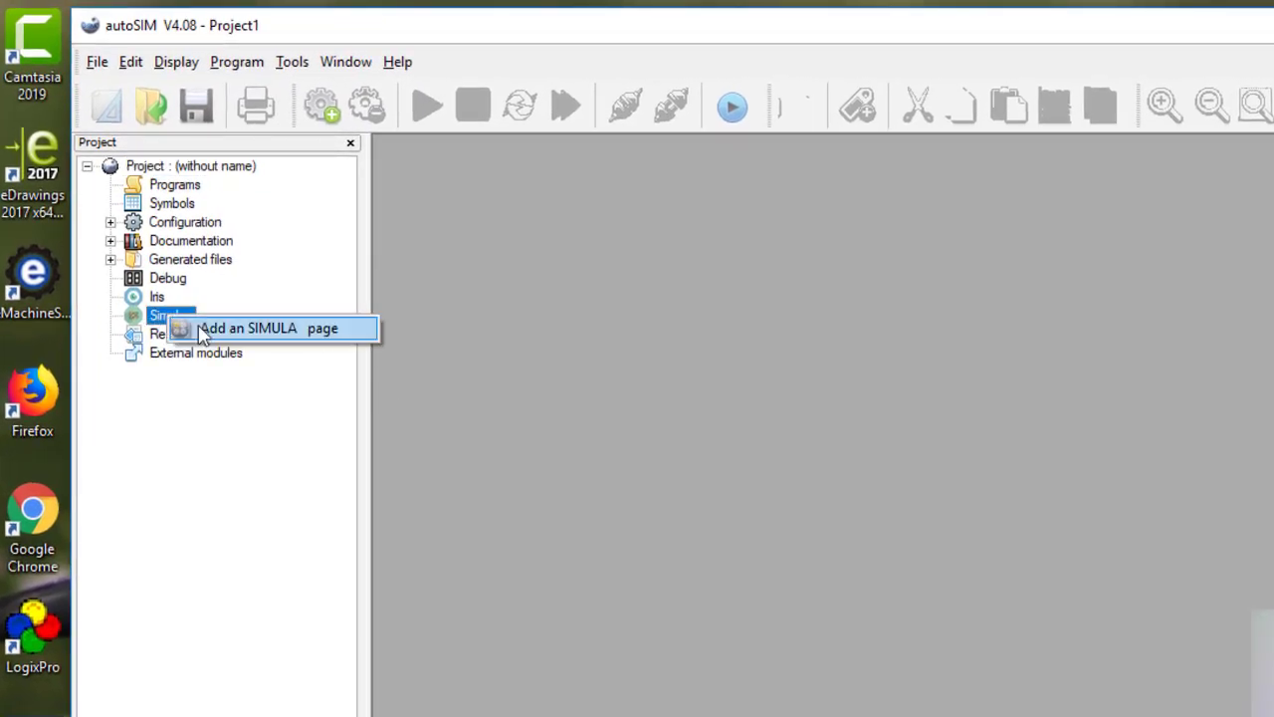
click(233, 332)
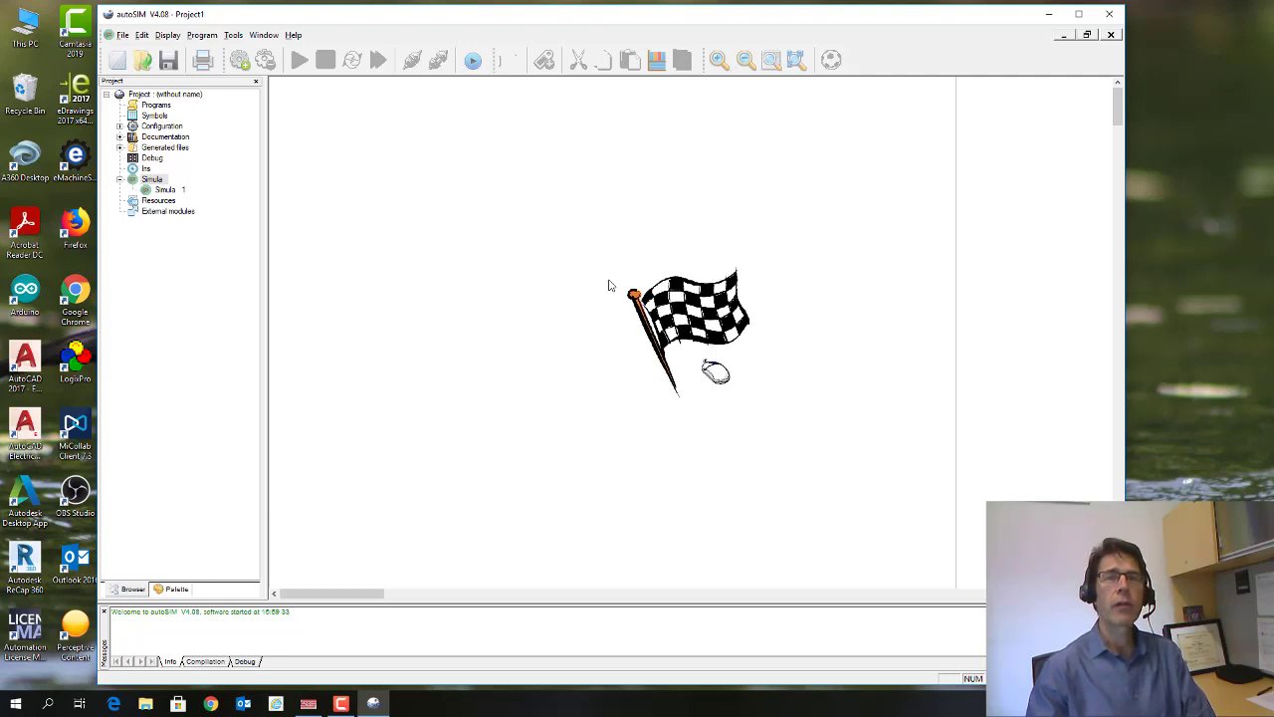
- Add a pneumatic double acting cylinder without sensors from the preset objects and place it near the top of the page
right_click(496, 230)
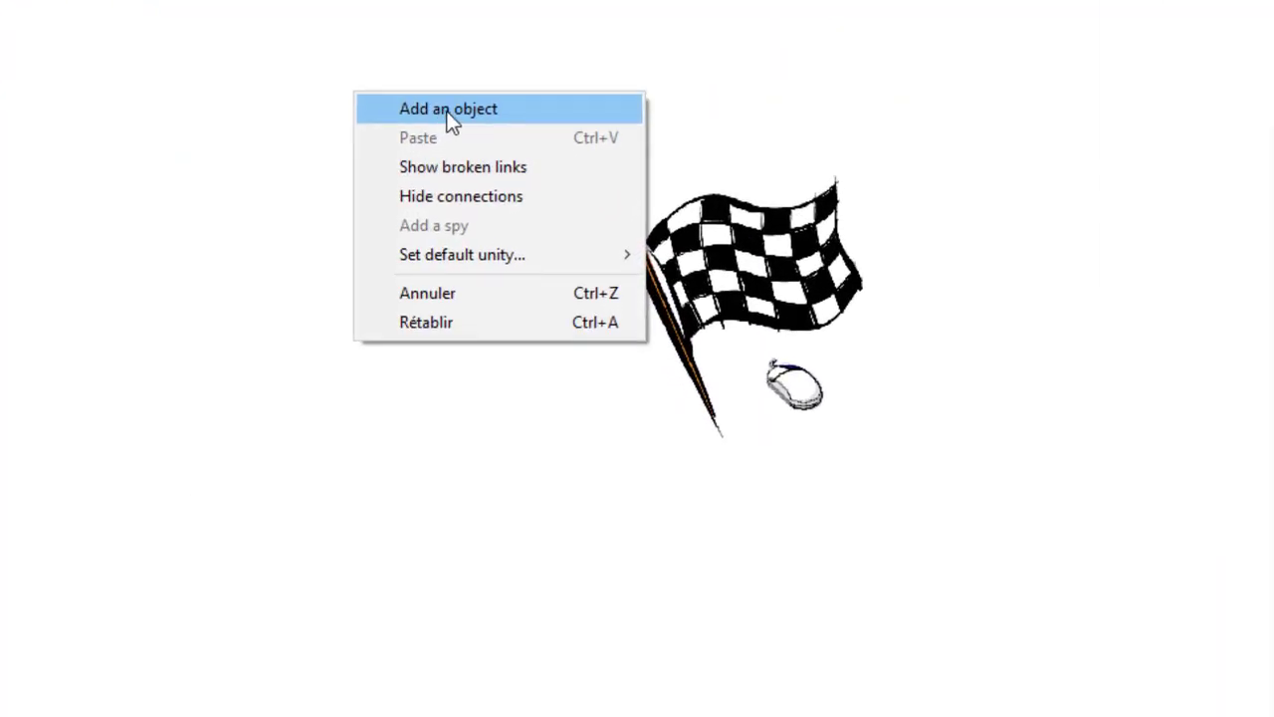
click(450, 114)
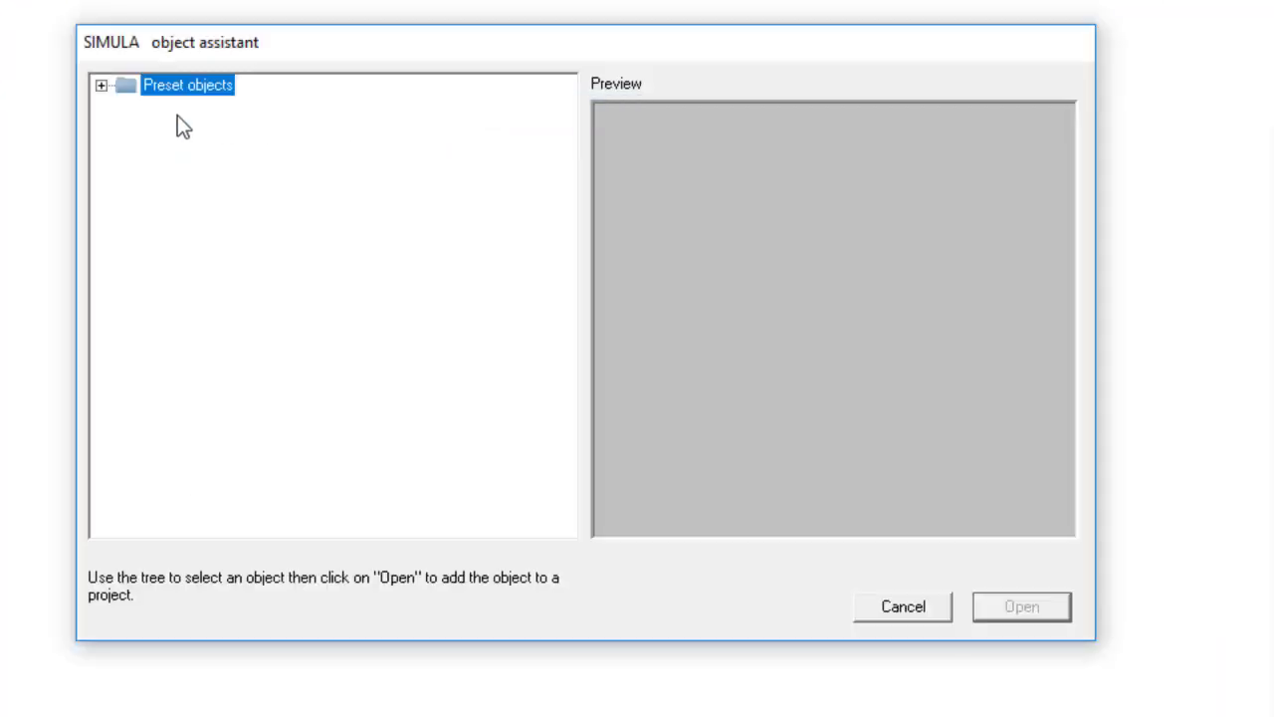
click(100, 87)
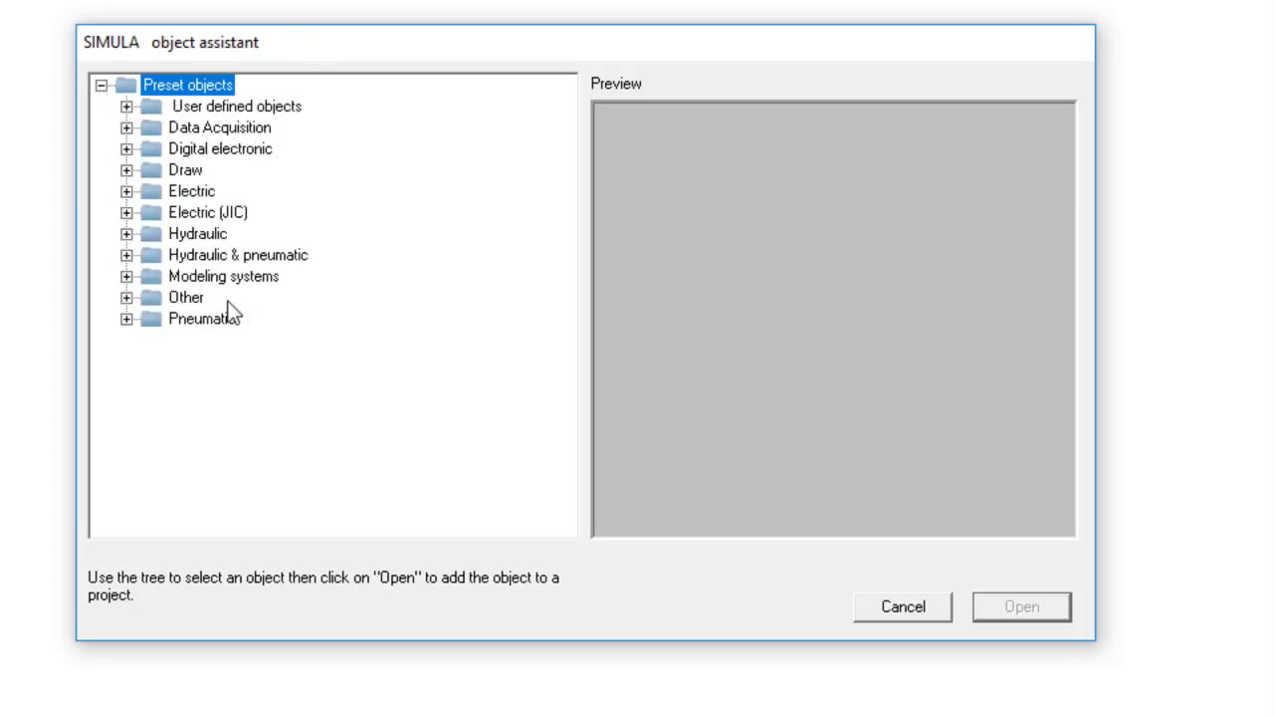
click(127, 319)
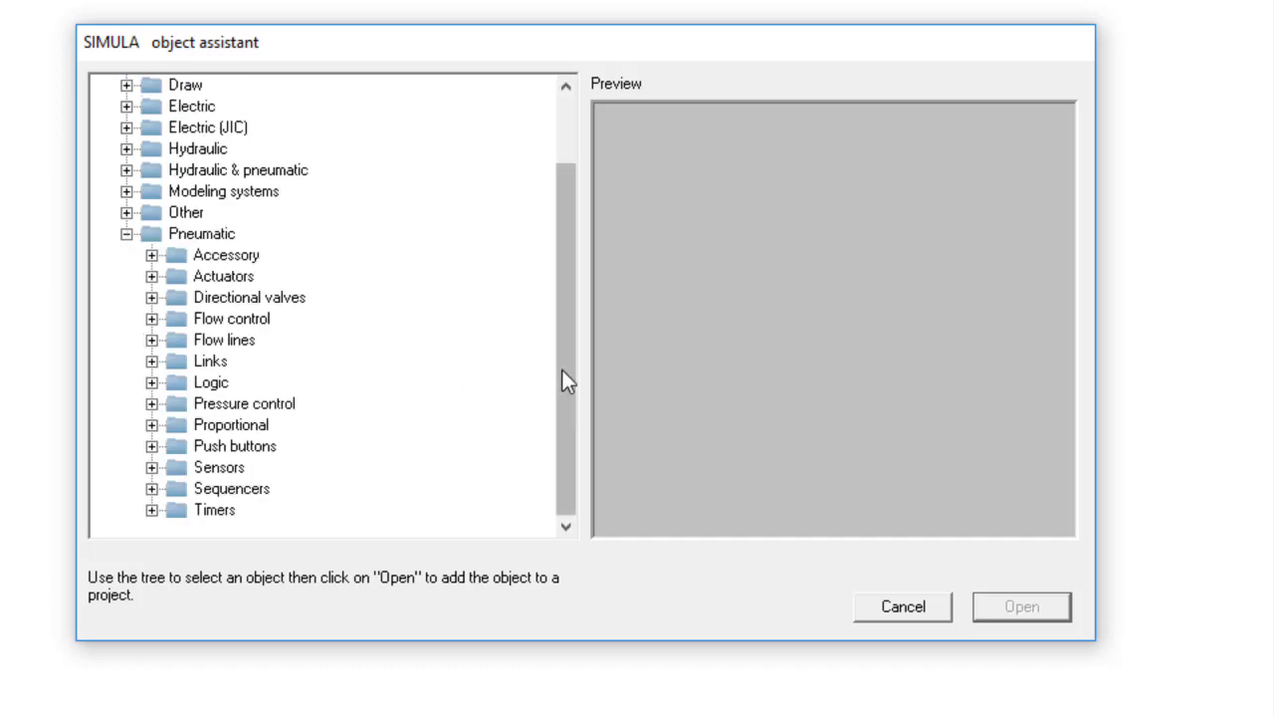
click(152, 277)
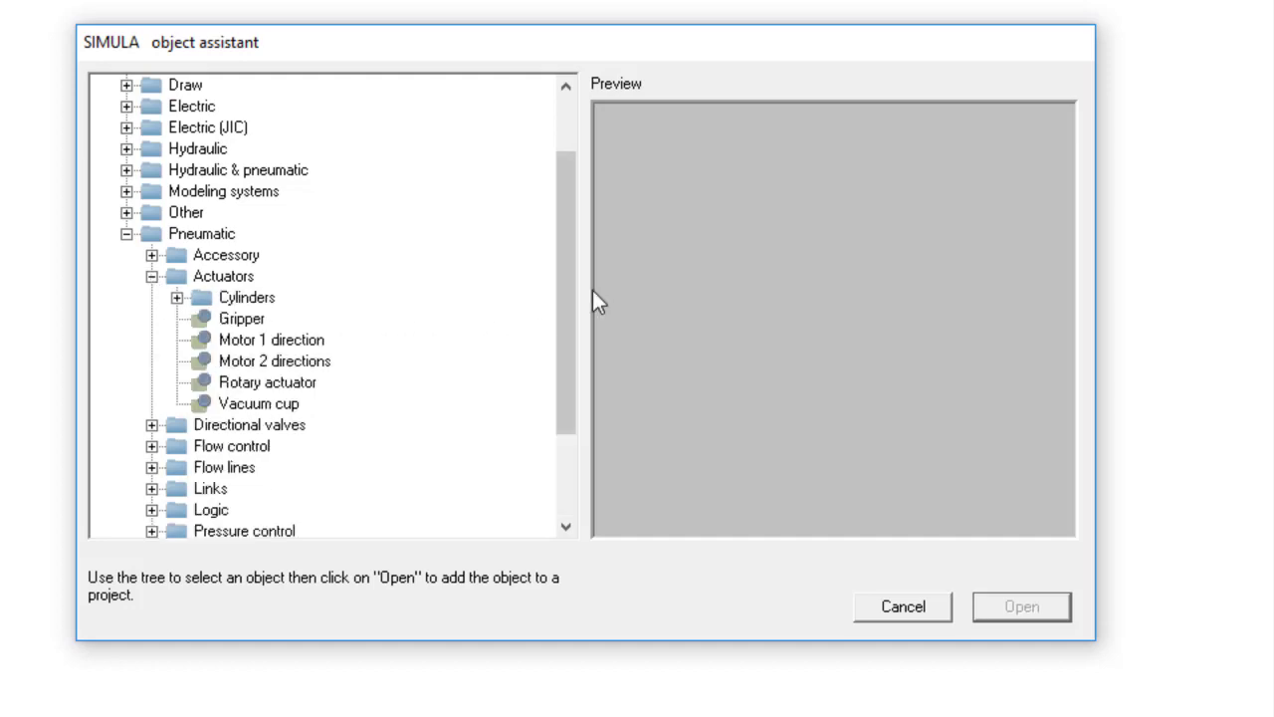
scroll(573, 309, down, 1)
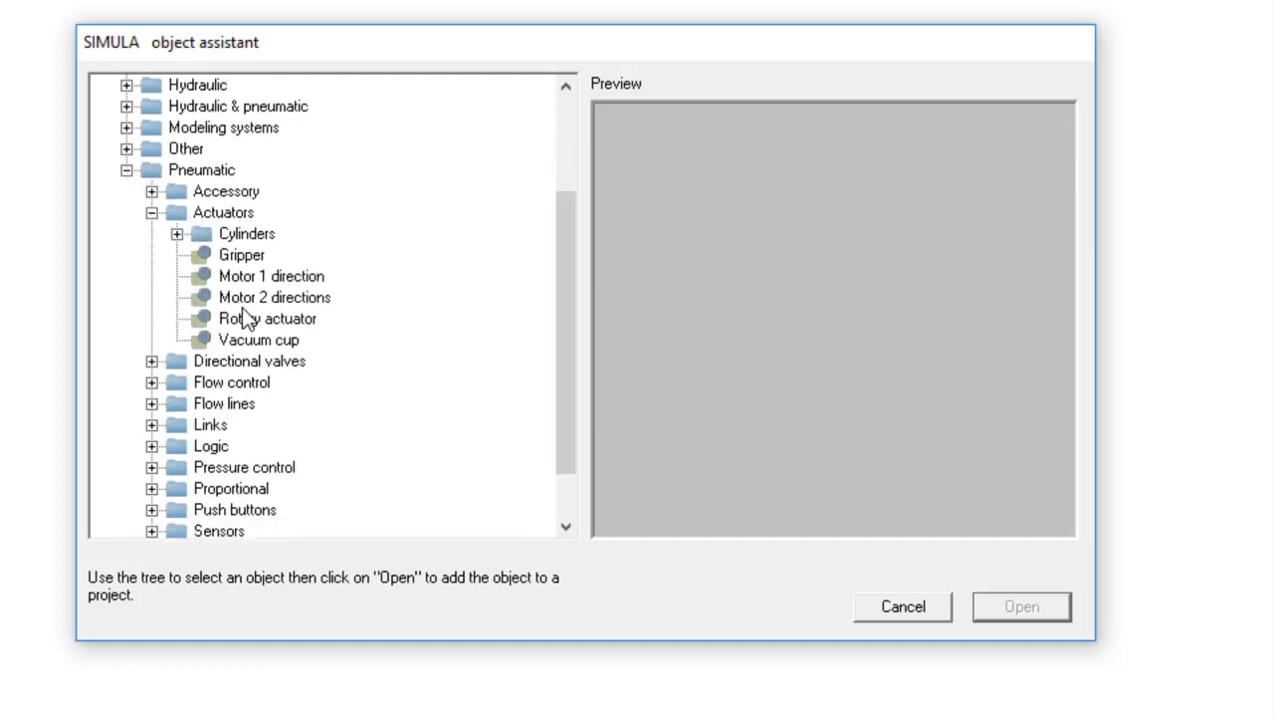
click(177, 235)
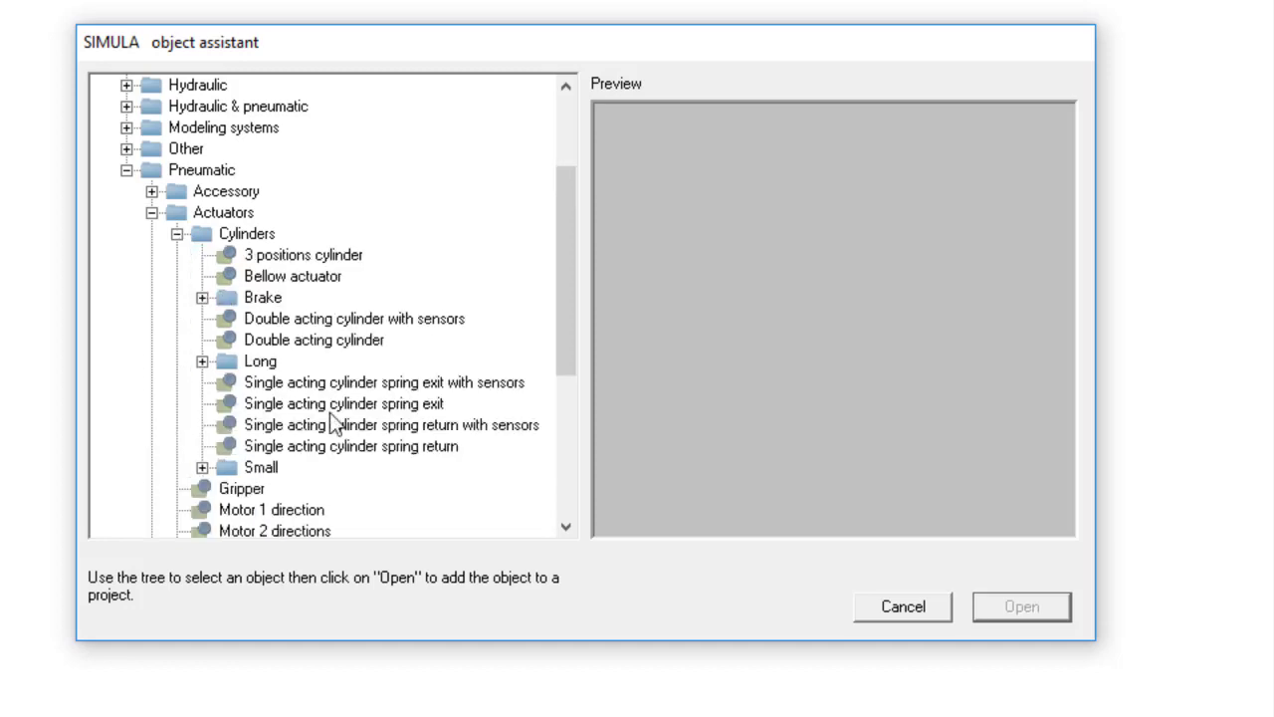
click(314, 341)
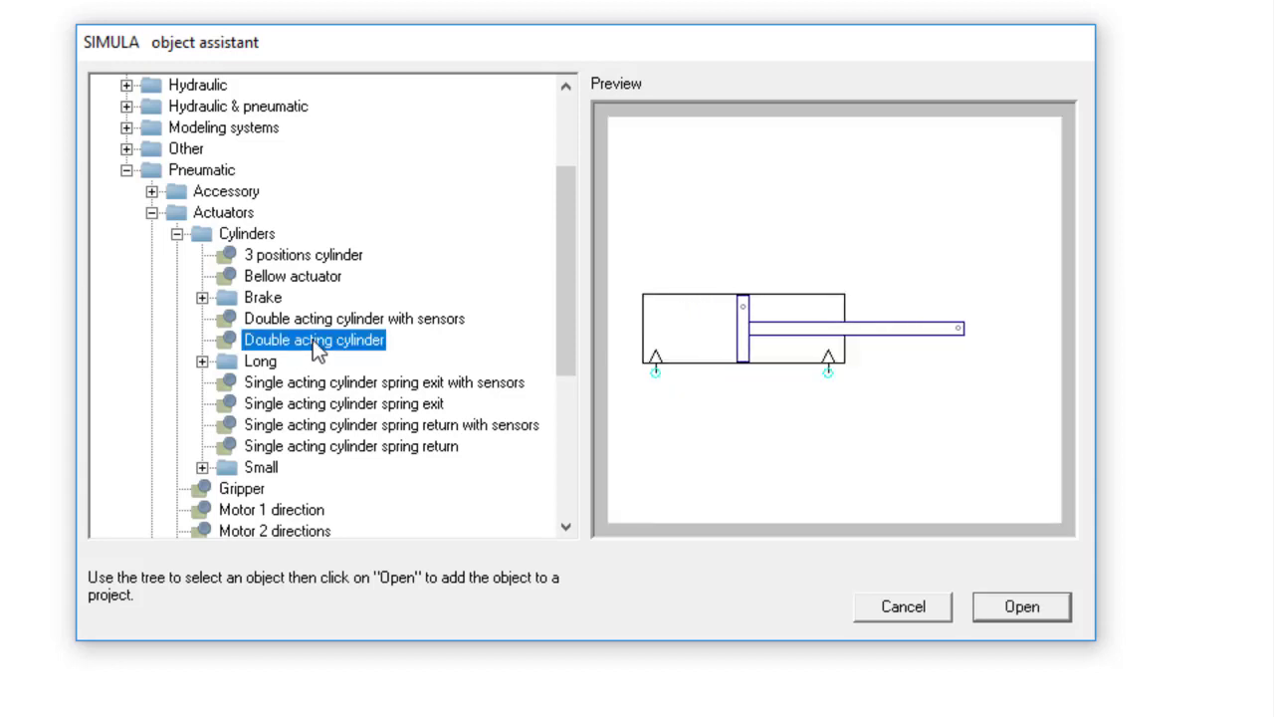
click(1026, 608)
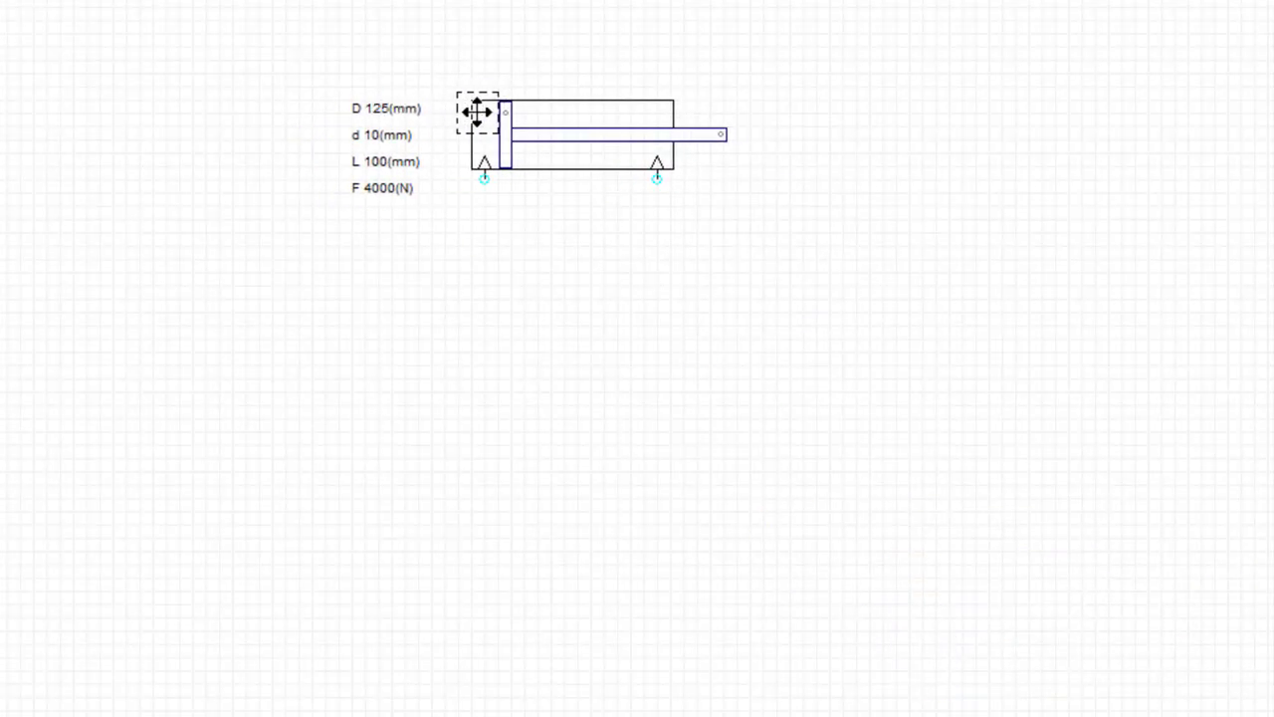
click(456, 36)
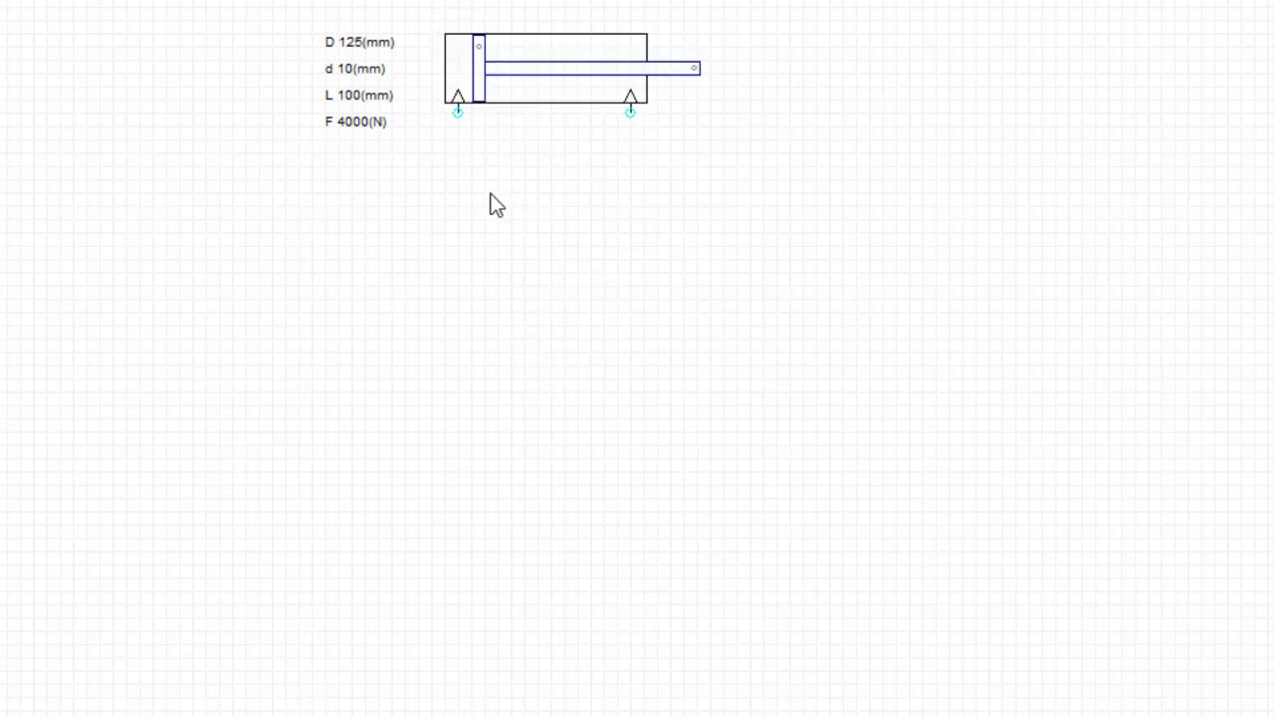
- Choose the Pneumatic pilot valve from the pneumatic 5/2 directional valves as the object to add
right_click(497, 205)
click(577, 216)
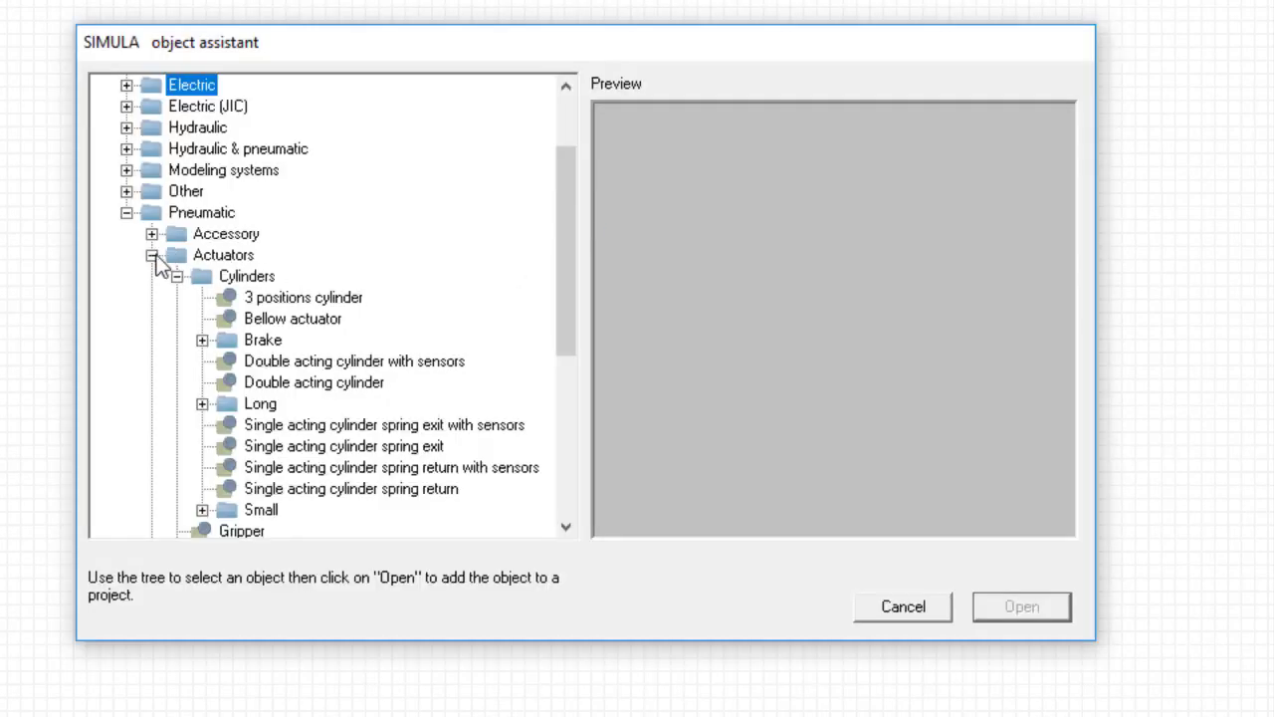
click(151, 255)
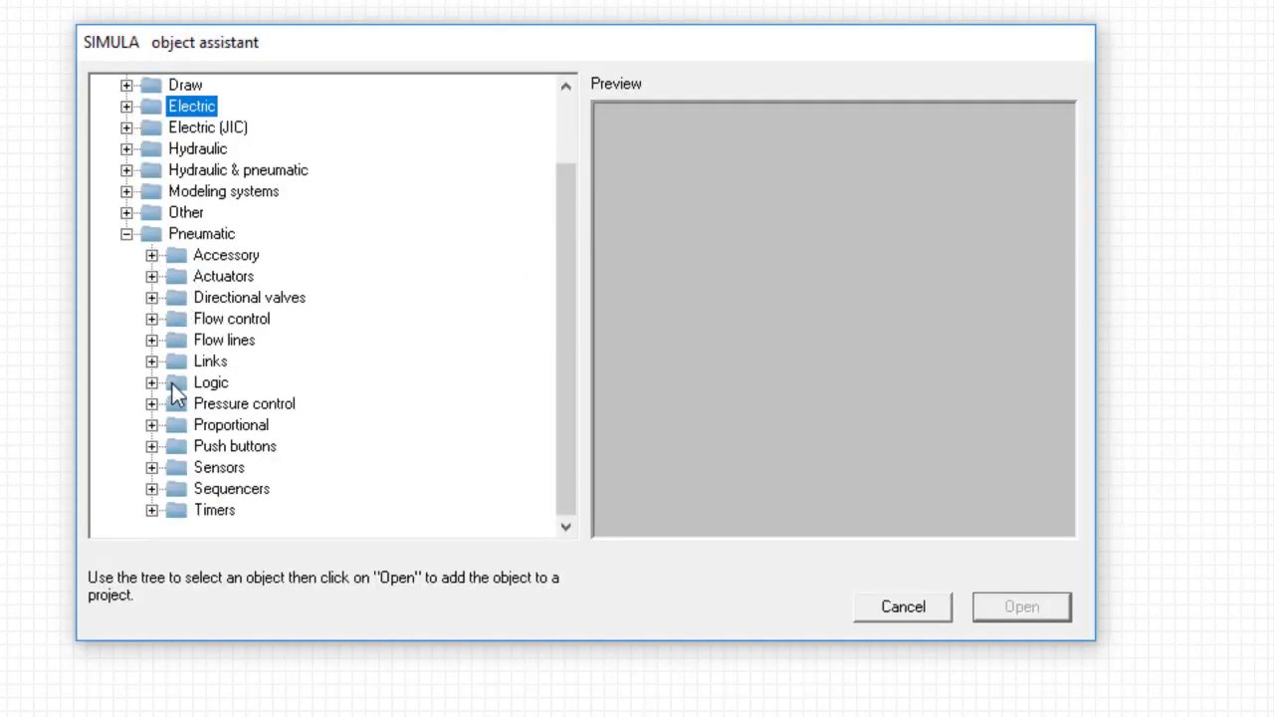
click(151, 297)
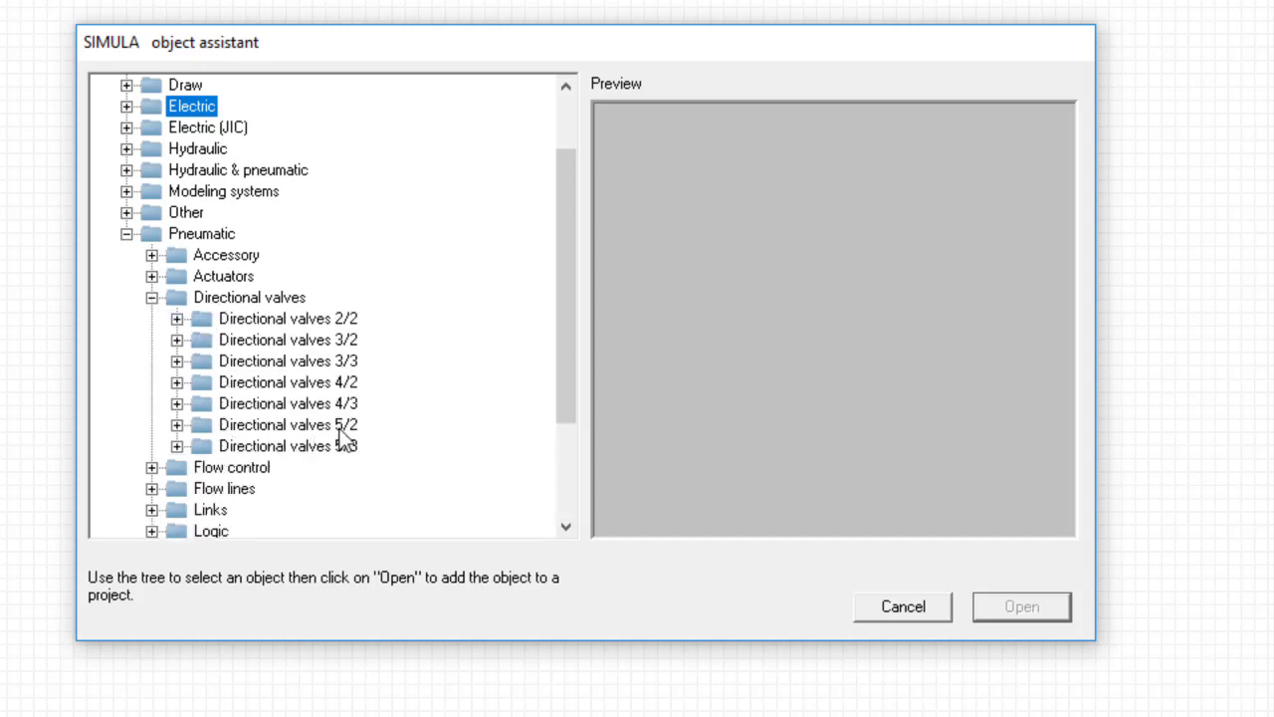
click(177, 426)
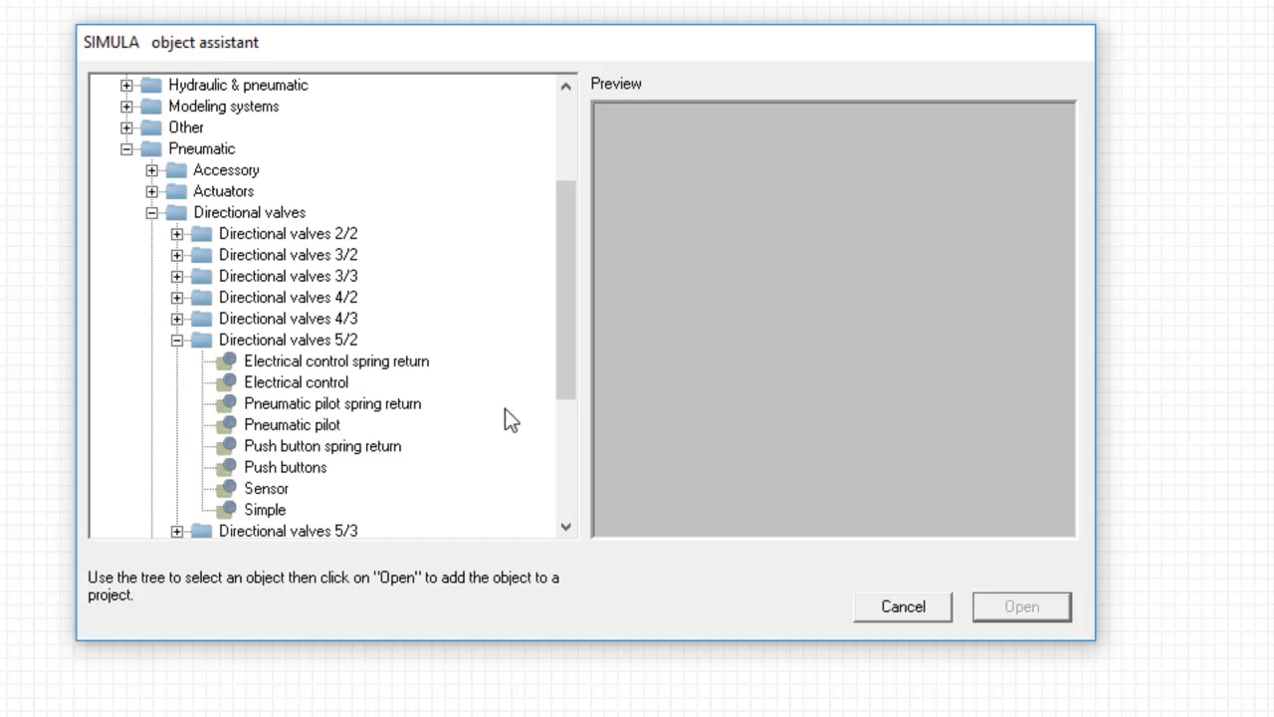
drag(565, 353, 556, 383)
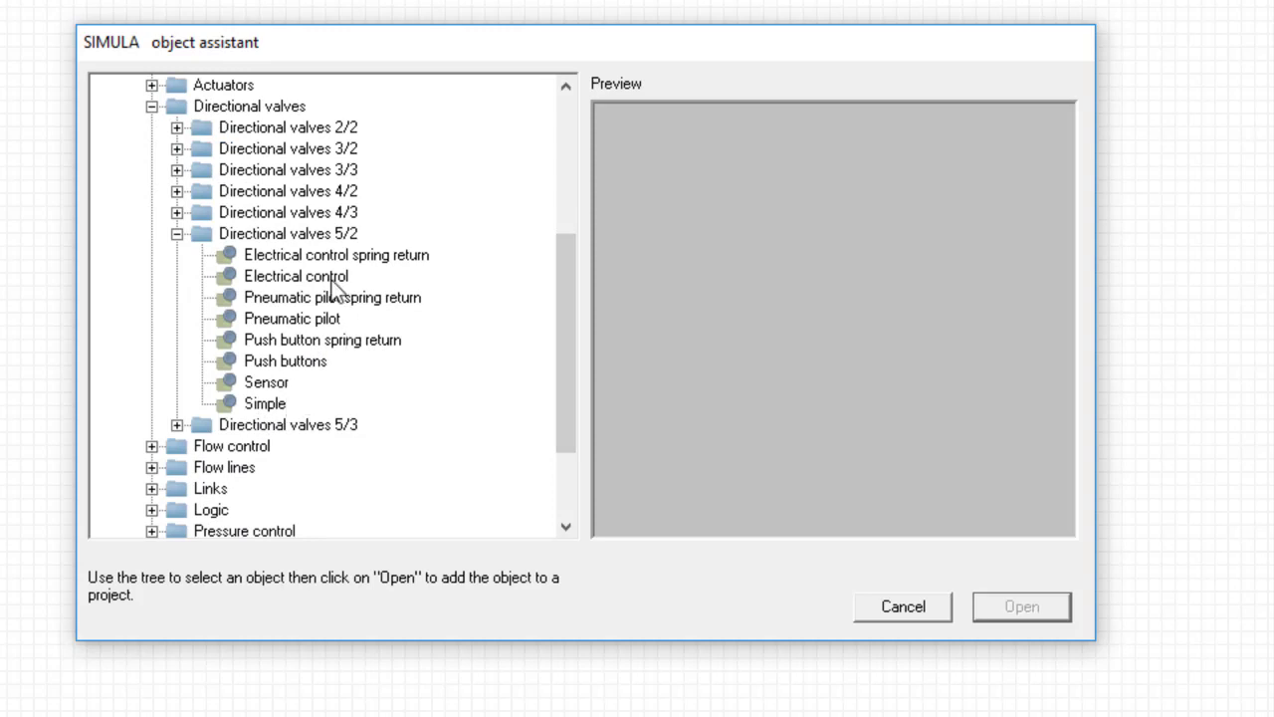
click(284, 326)
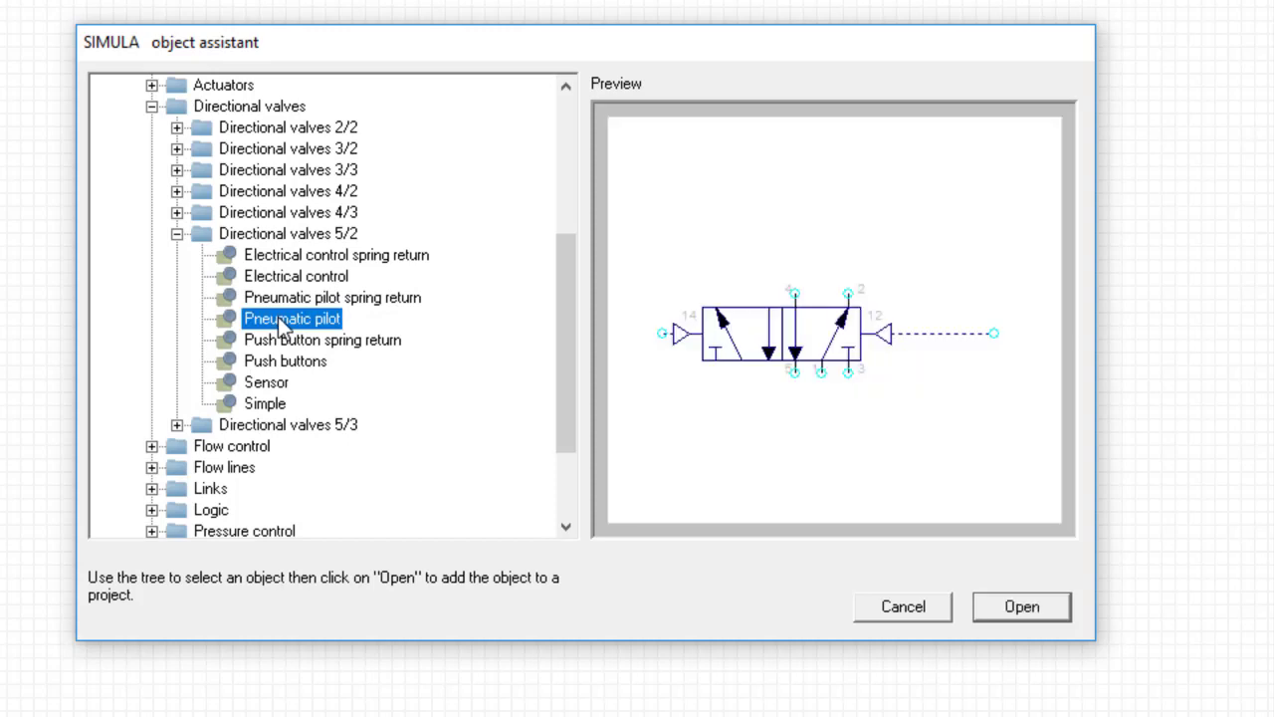
- Try out the 5/2 valve's position switching in the preview by actuating its pilot 14 side repeatedly
click(677, 341)
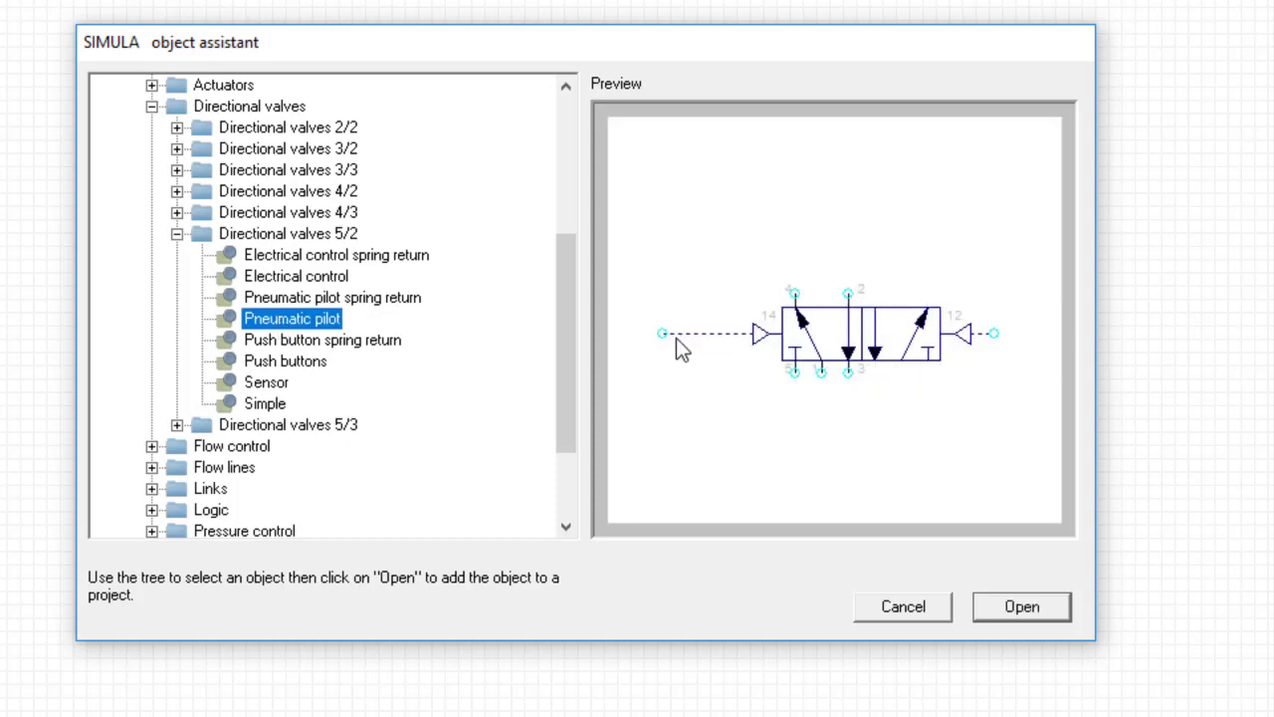
click(676, 338)
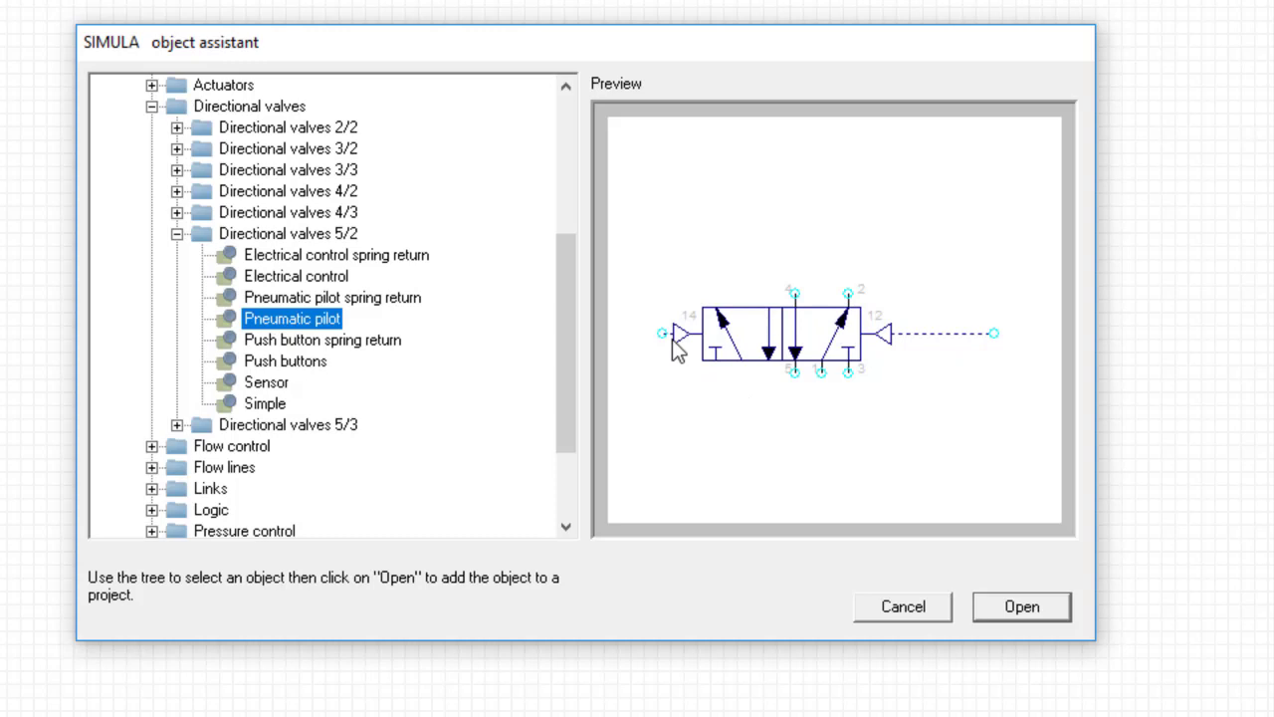
click(673, 340)
click(674, 341)
click(673, 338)
- Place the pneumatic pilot 5/2 valve on the page below the double acting cylinder and deselect it
click(1026, 605)
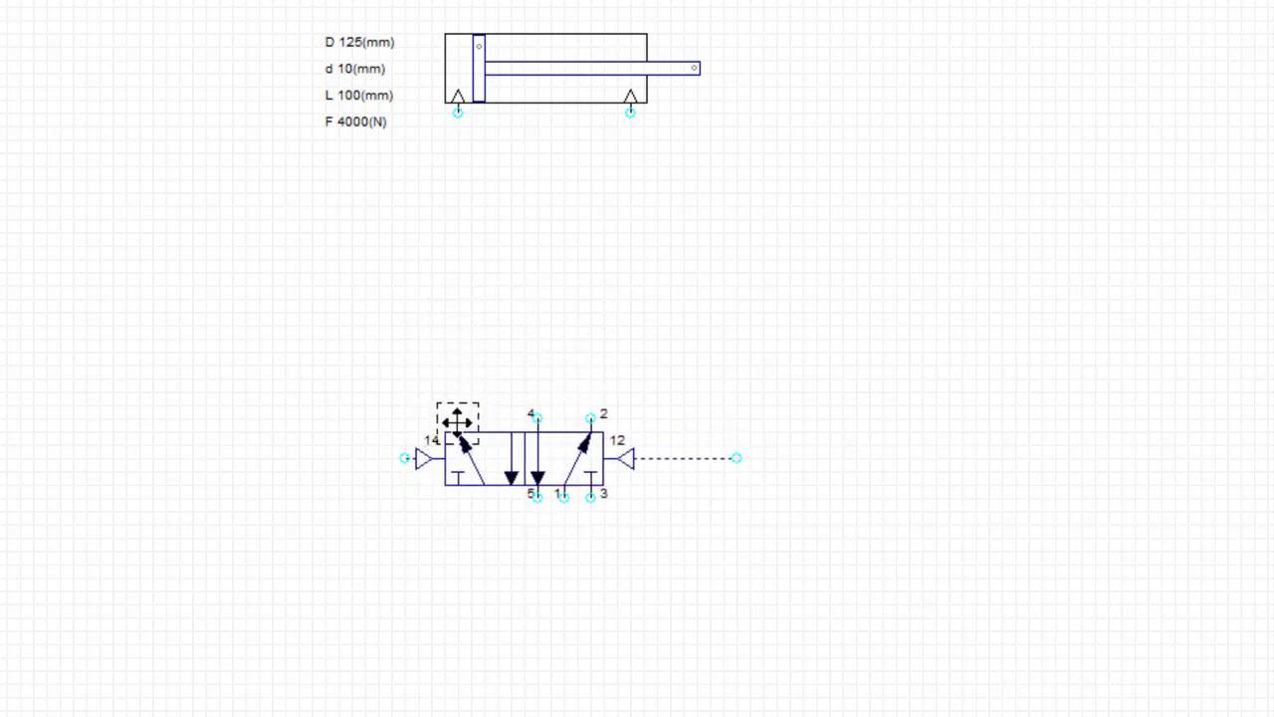
click(457, 396)
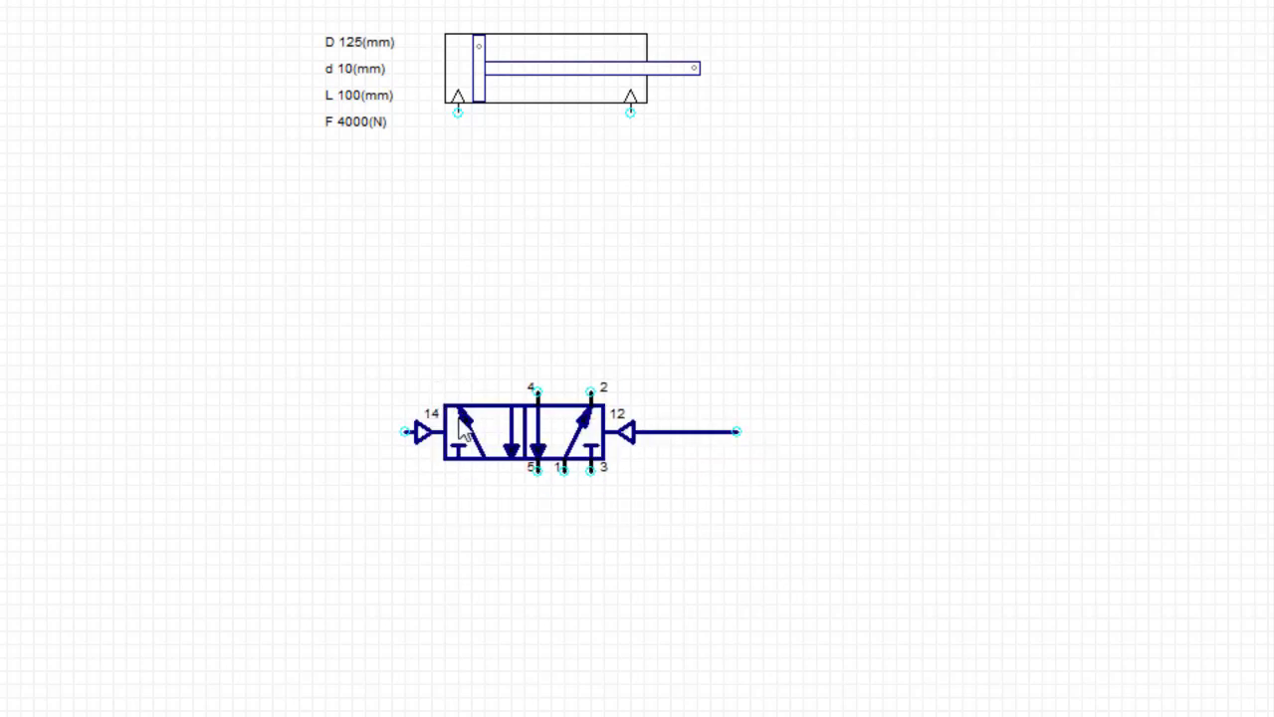
click(528, 217)
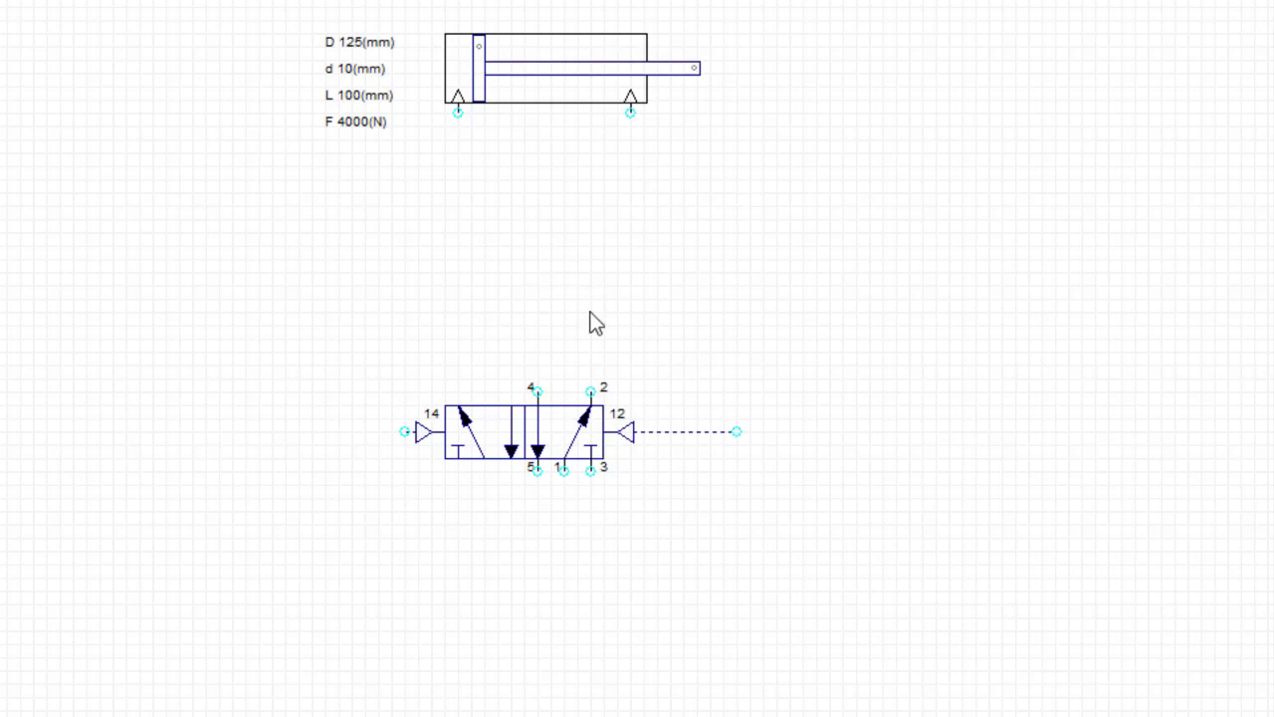
- Connect valve port 4 to the cylinder's rear port and valve port 2 to its rod-end port
click(539, 393)
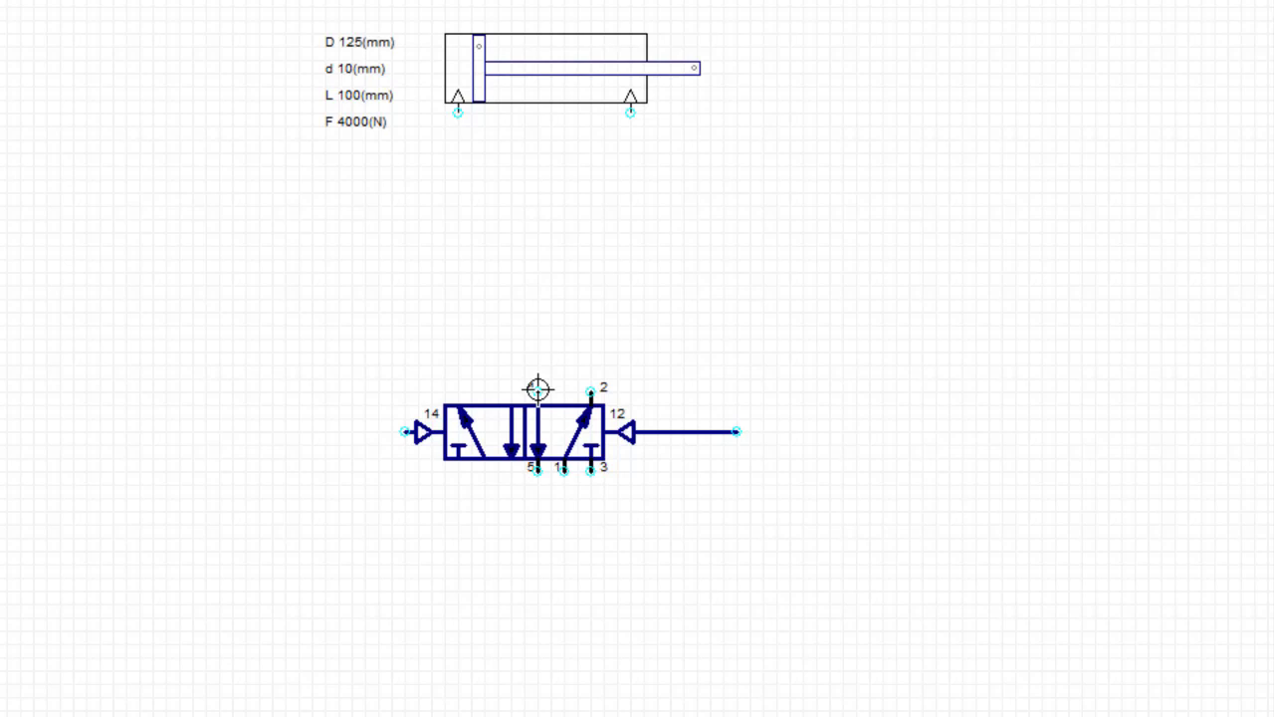
drag(538, 388, 457, 113)
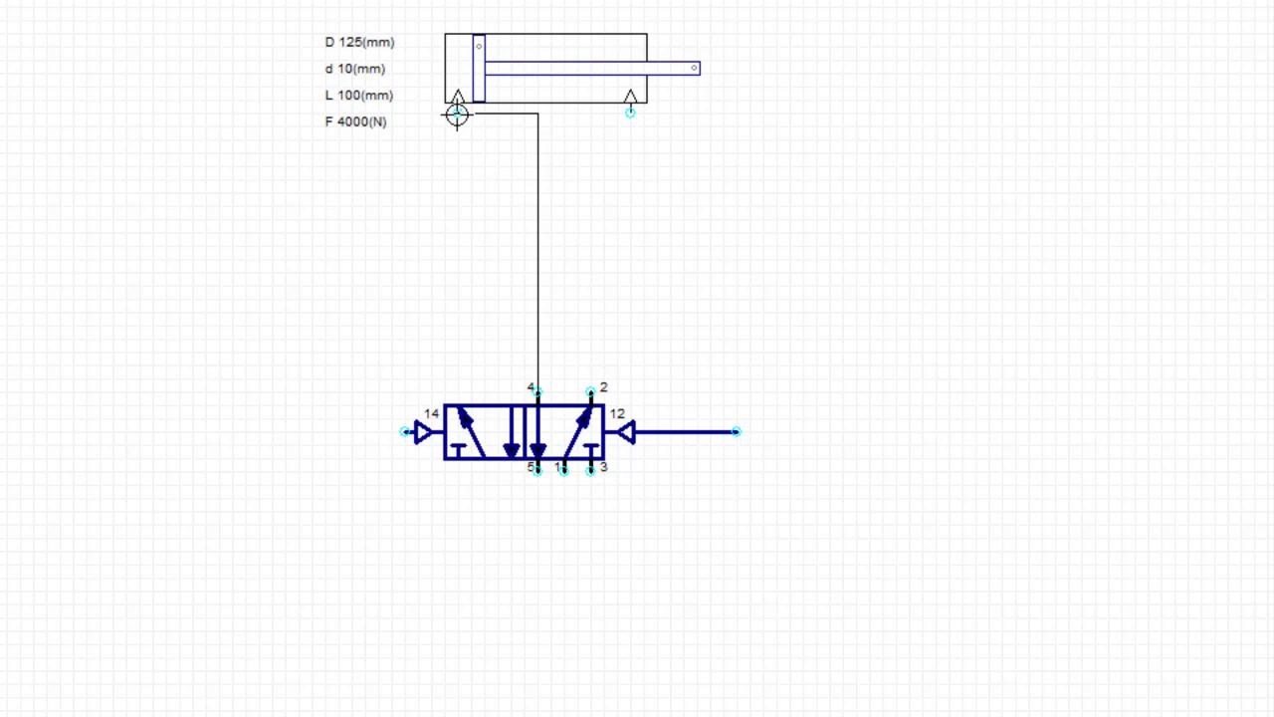
drag(457, 114, 457, 113)
drag(588, 394, 630, 114)
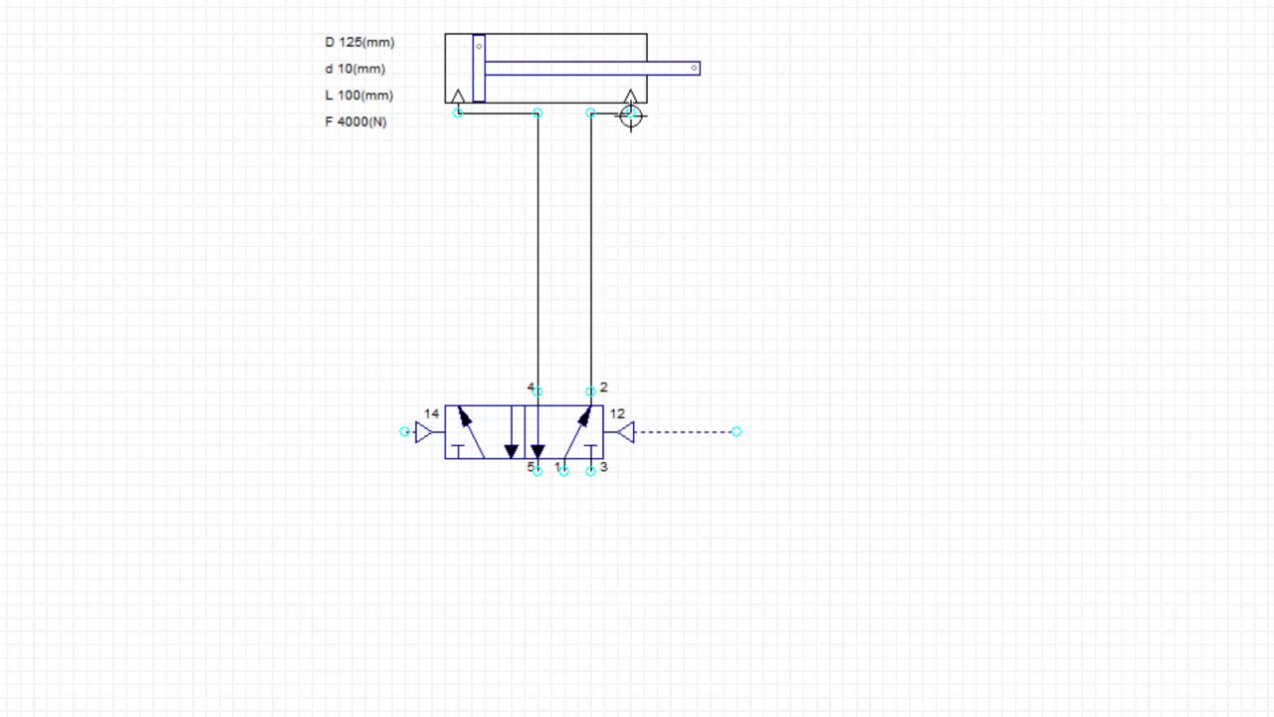
- Add a Pressure source from the pneumatic flow lines below the 5/2 valve and connect it to port 1
right_click(198, 252)
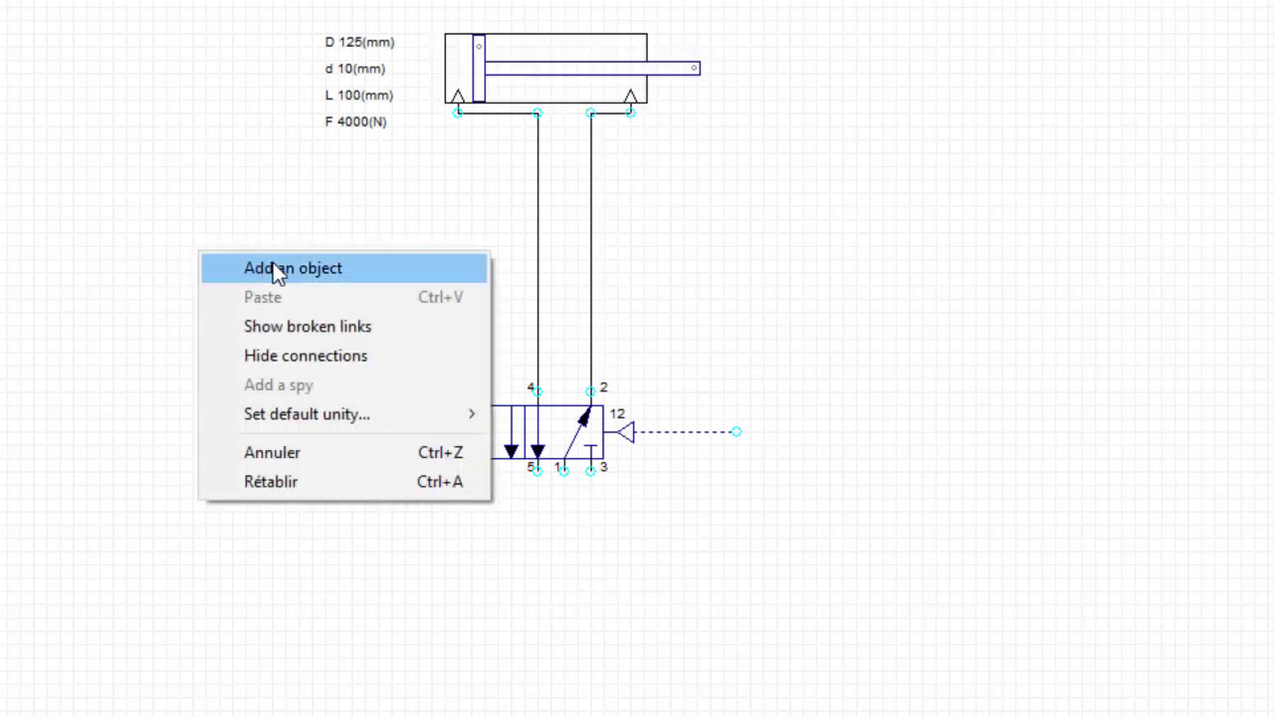
click(277, 271)
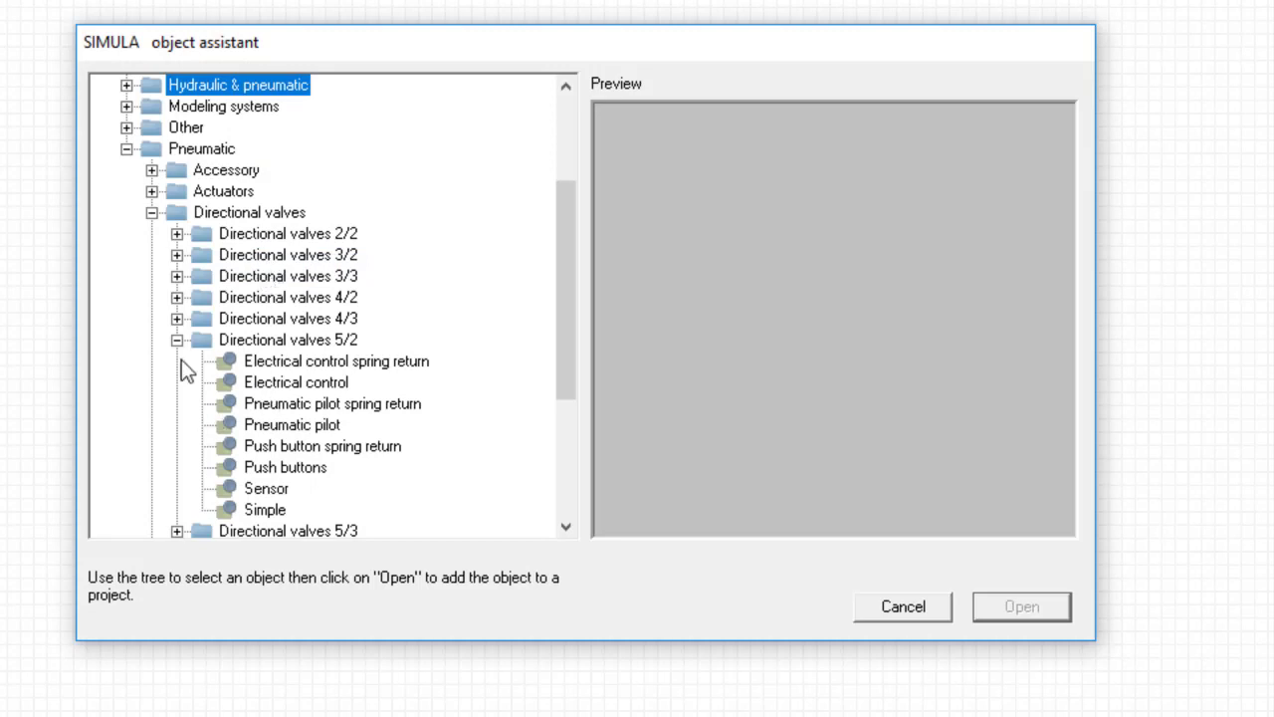
click(177, 341)
click(153, 214)
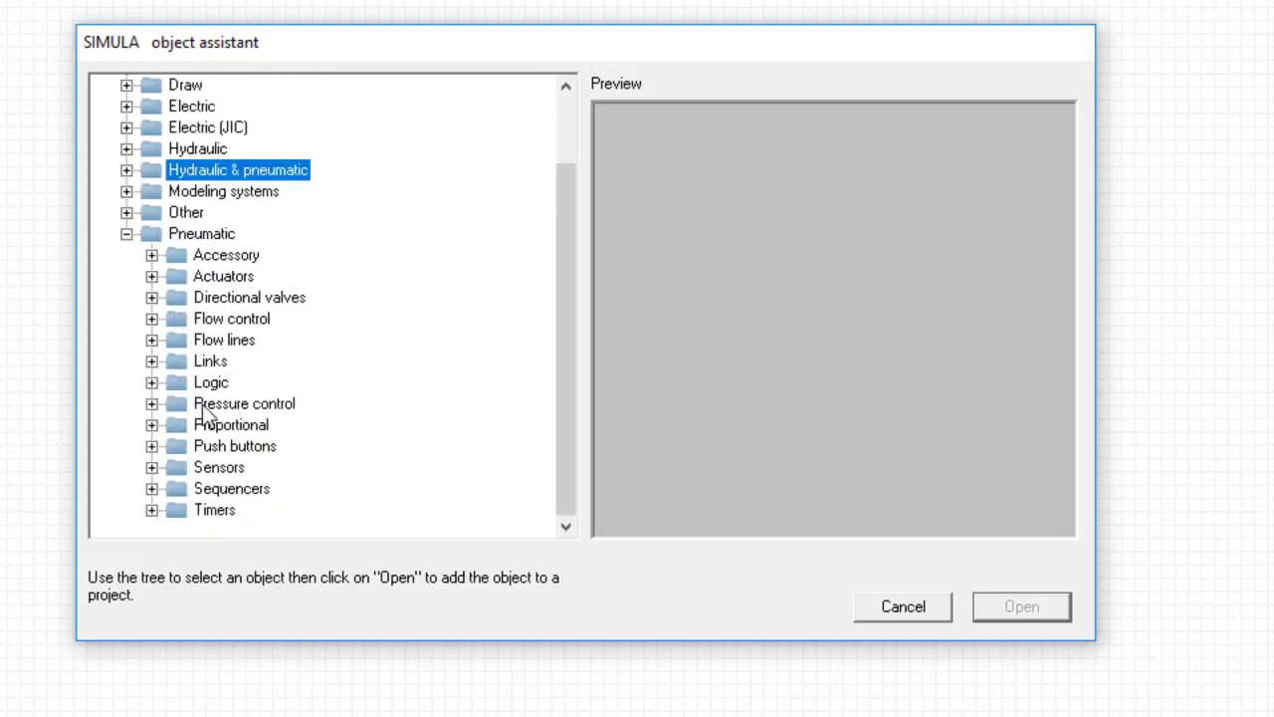
click(153, 341)
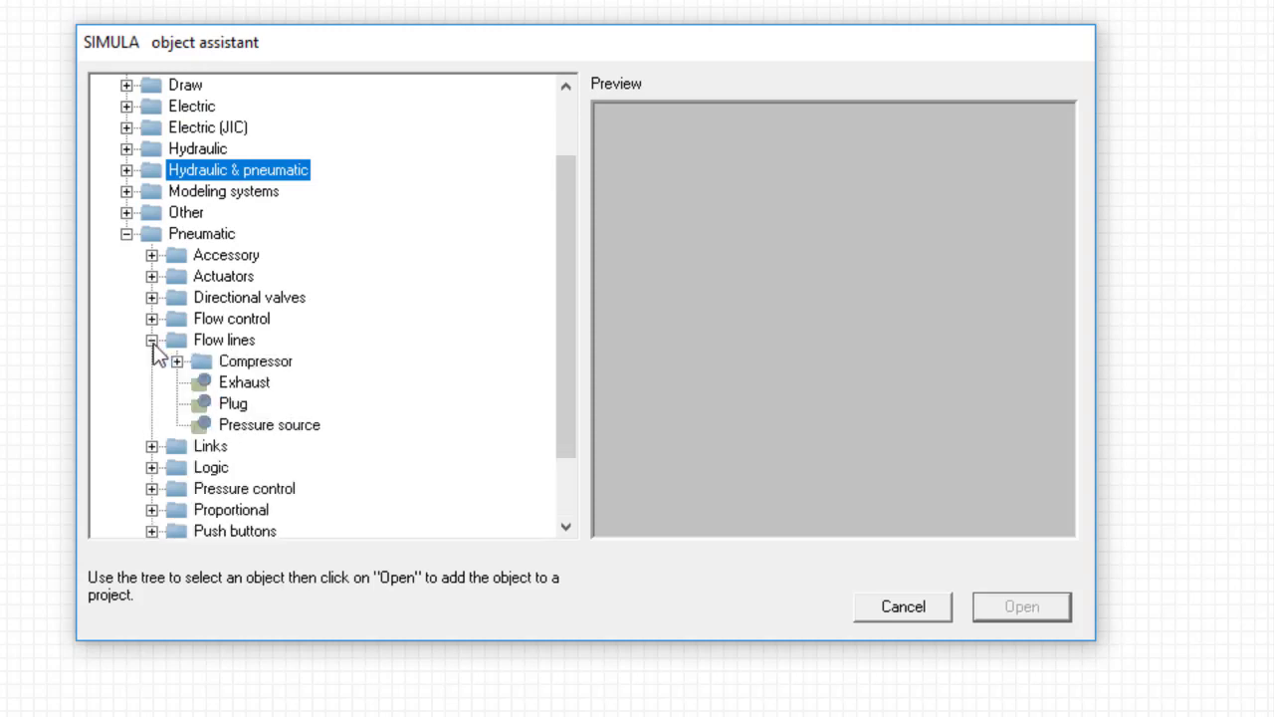
click(247, 426)
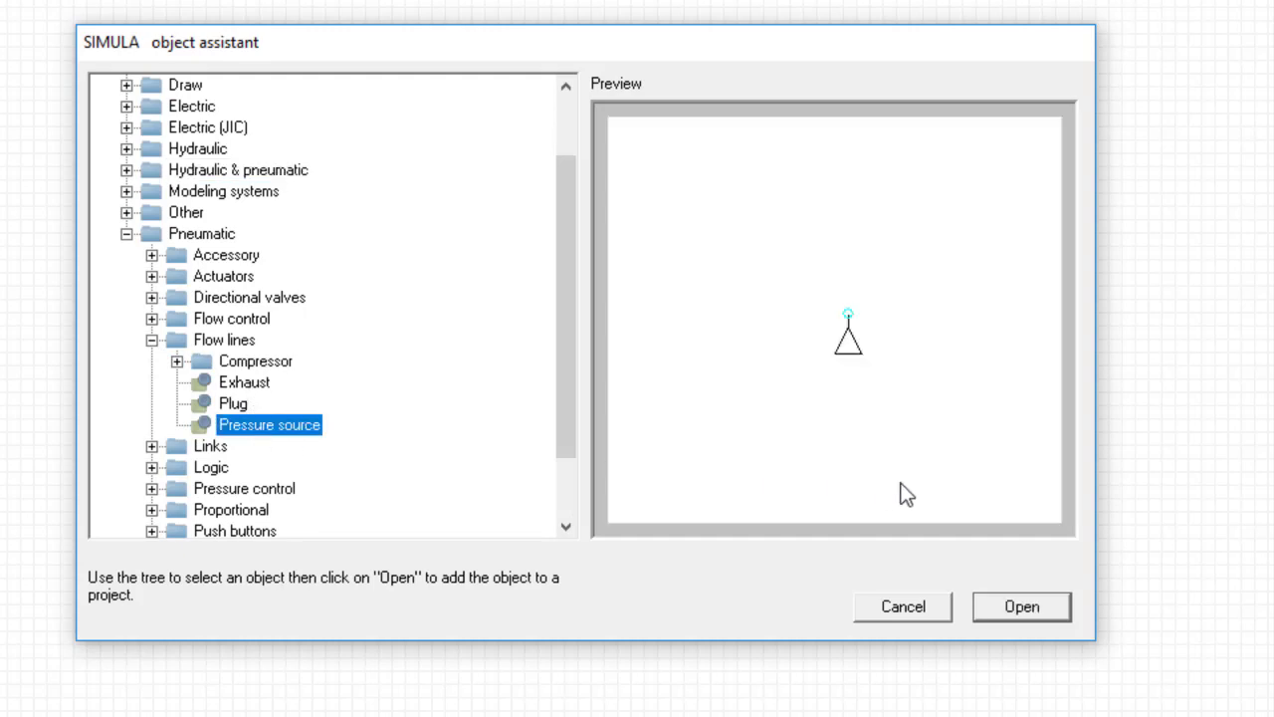
click(1022, 608)
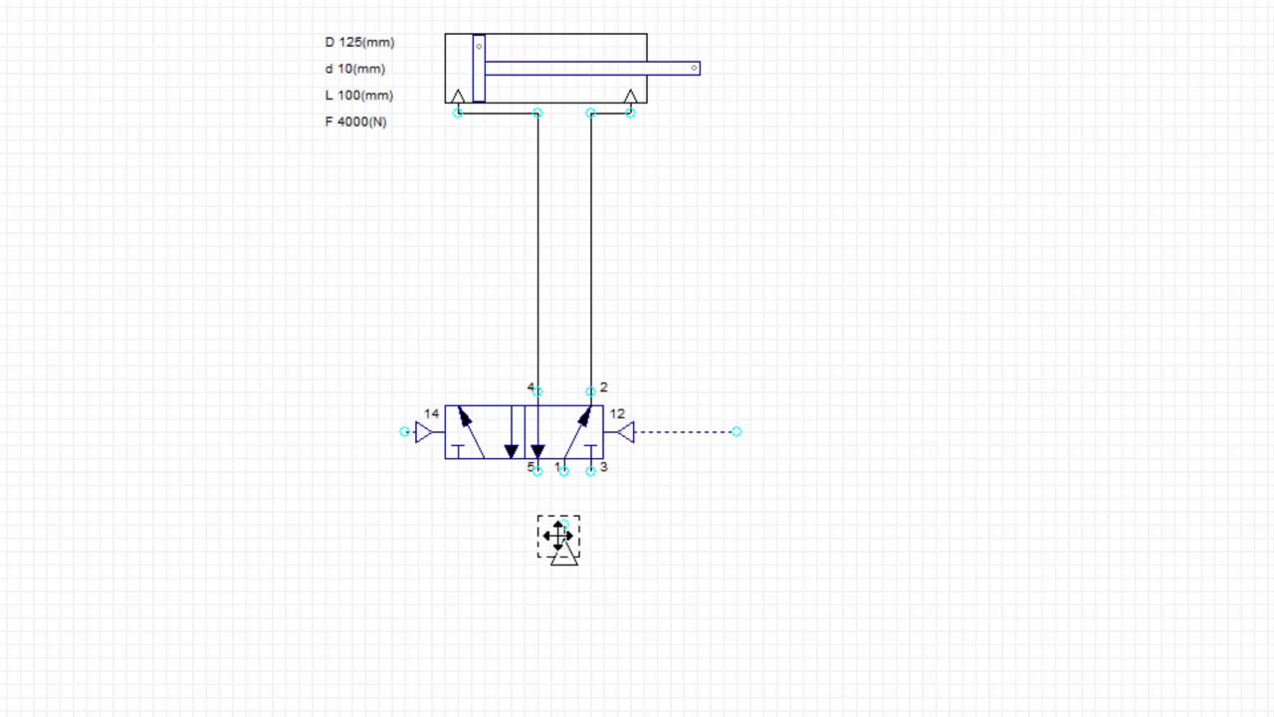
click(558, 530)
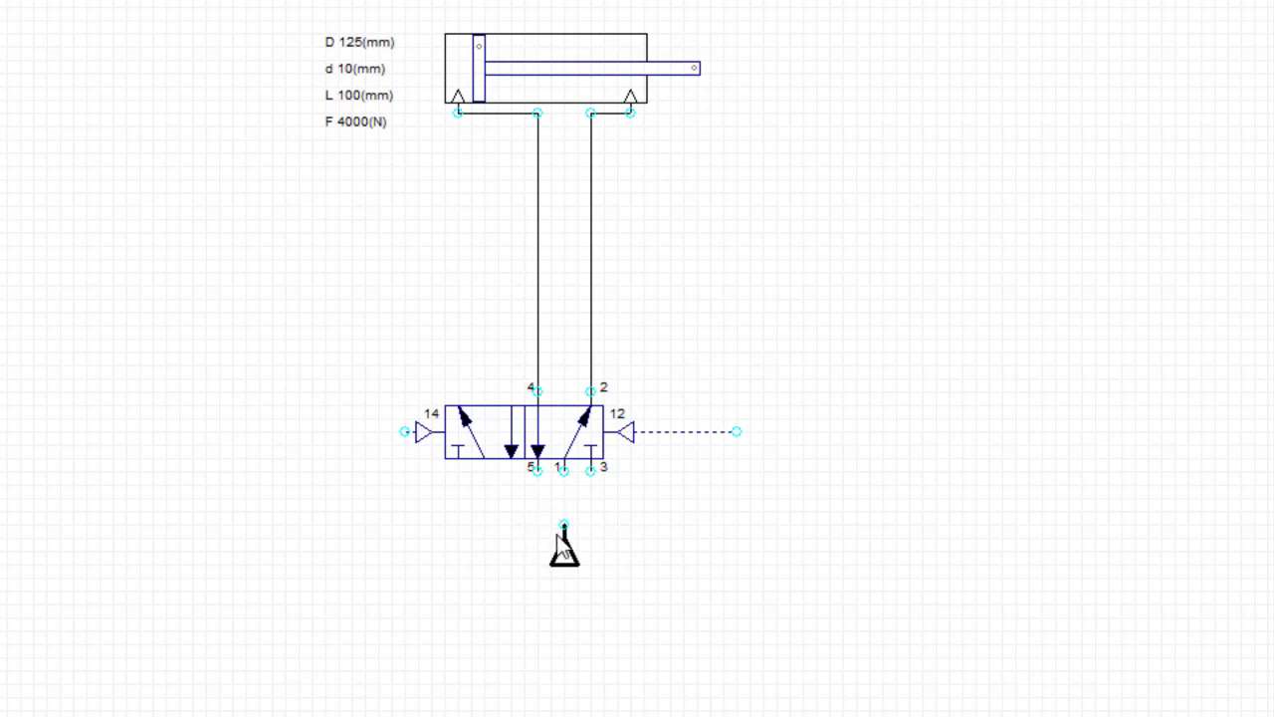
drag(565, 524, 563, 470)
- Add an Exhaust from the pneumatic flow lines directly below port 5 of the 5/2 valve
right_click(138, 253)
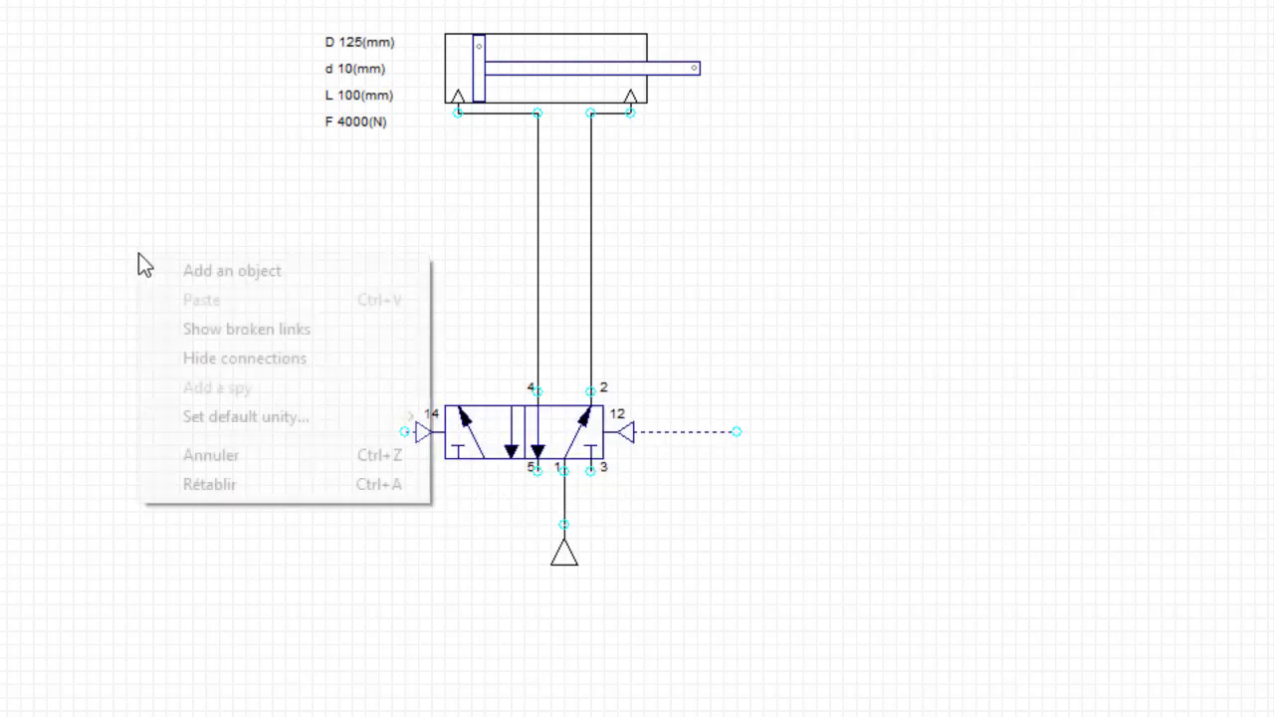
click(218, 277)
click(261, 469)
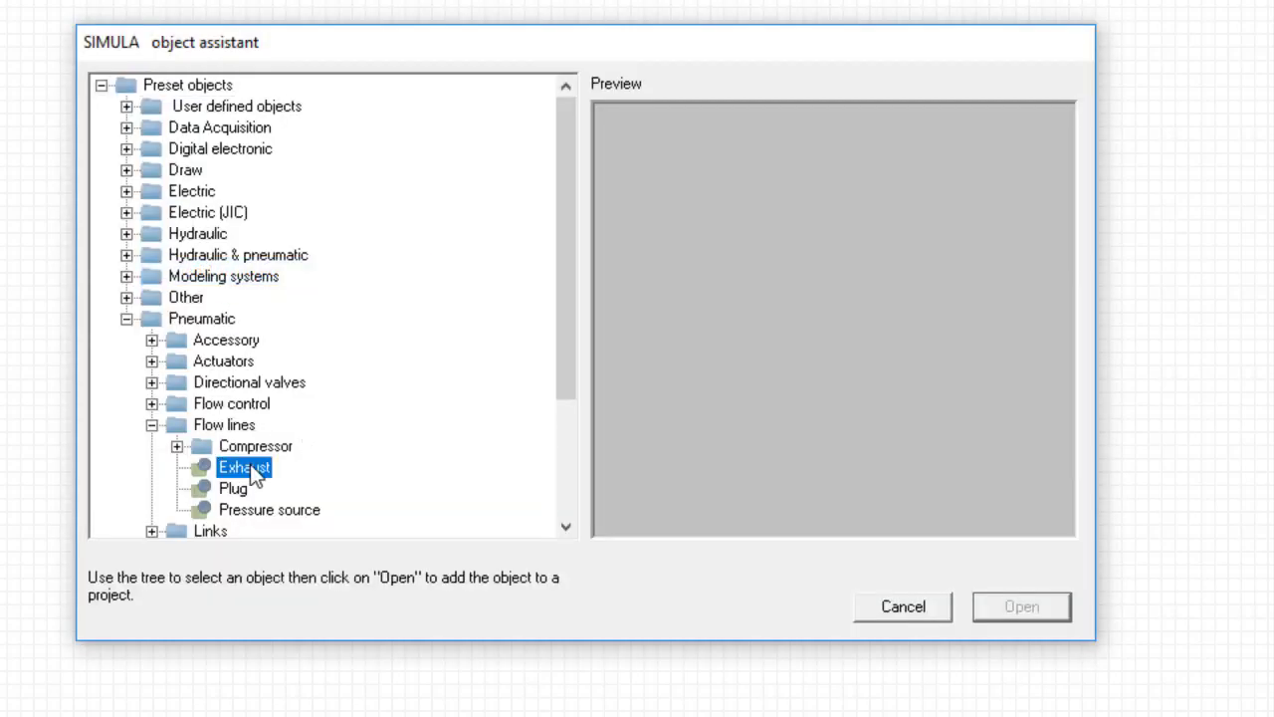
click(1021, 606)
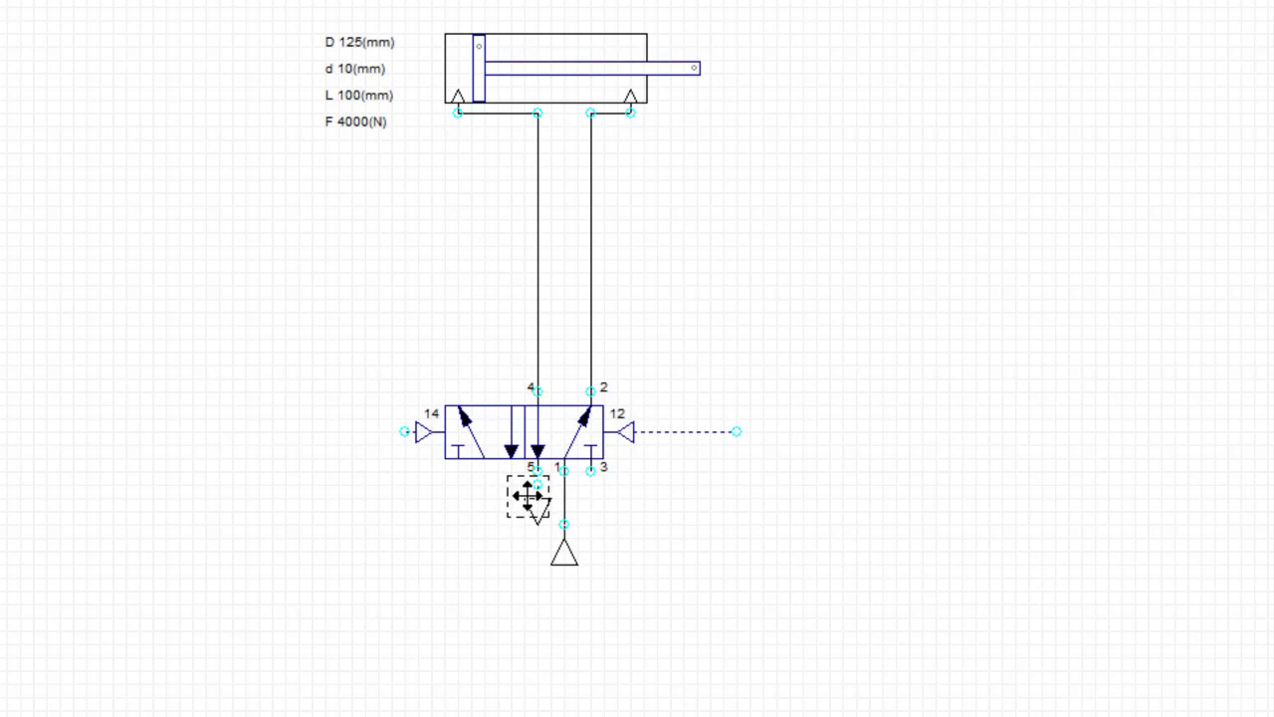
click(528, 492)
- Copy the exhaust at port 5, place the duplicate directly below port 3 of the 5/2 valve and deselect it
right_click(544, 508)
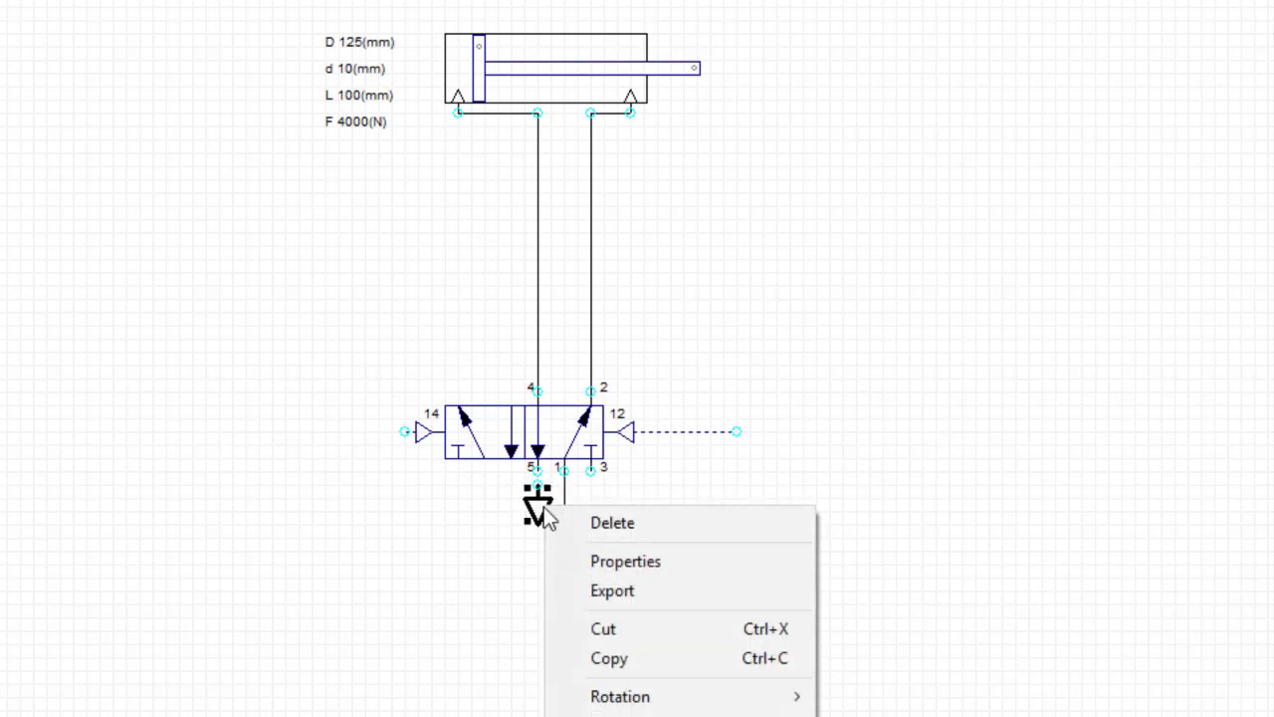
click(630, 657)
right_click(655, 511)
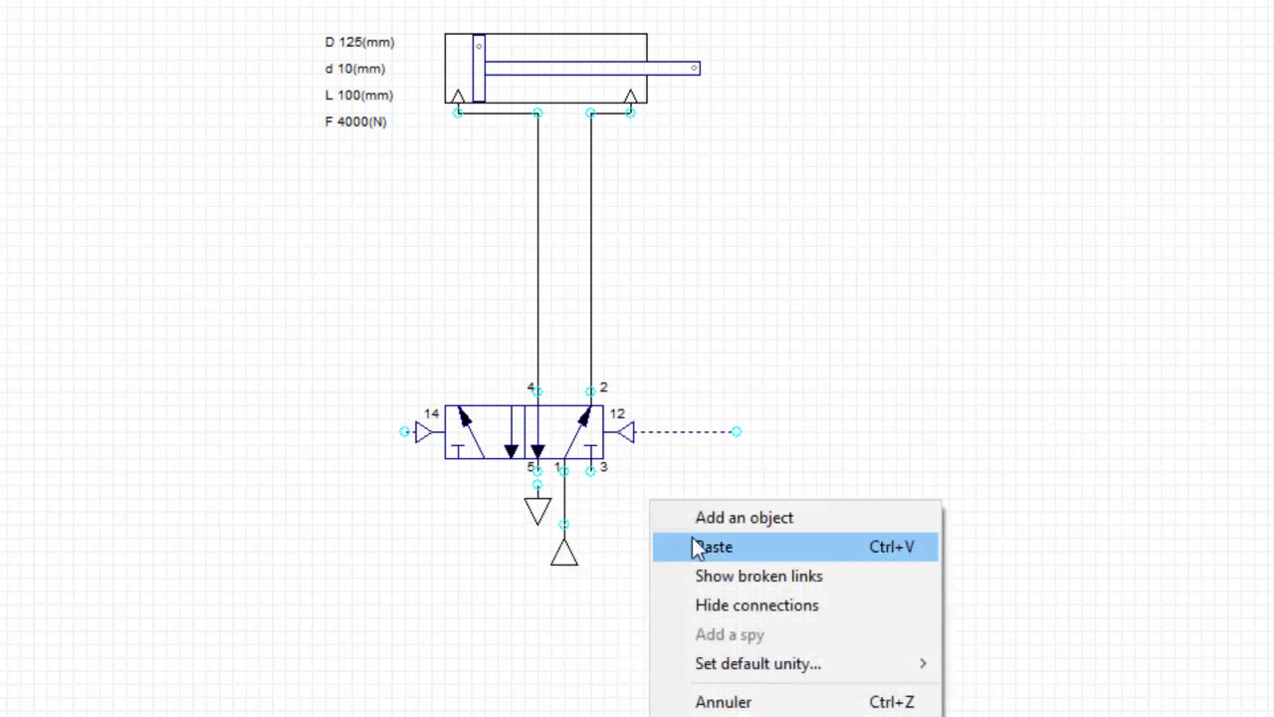
click(697, 542)
click(589, 499)
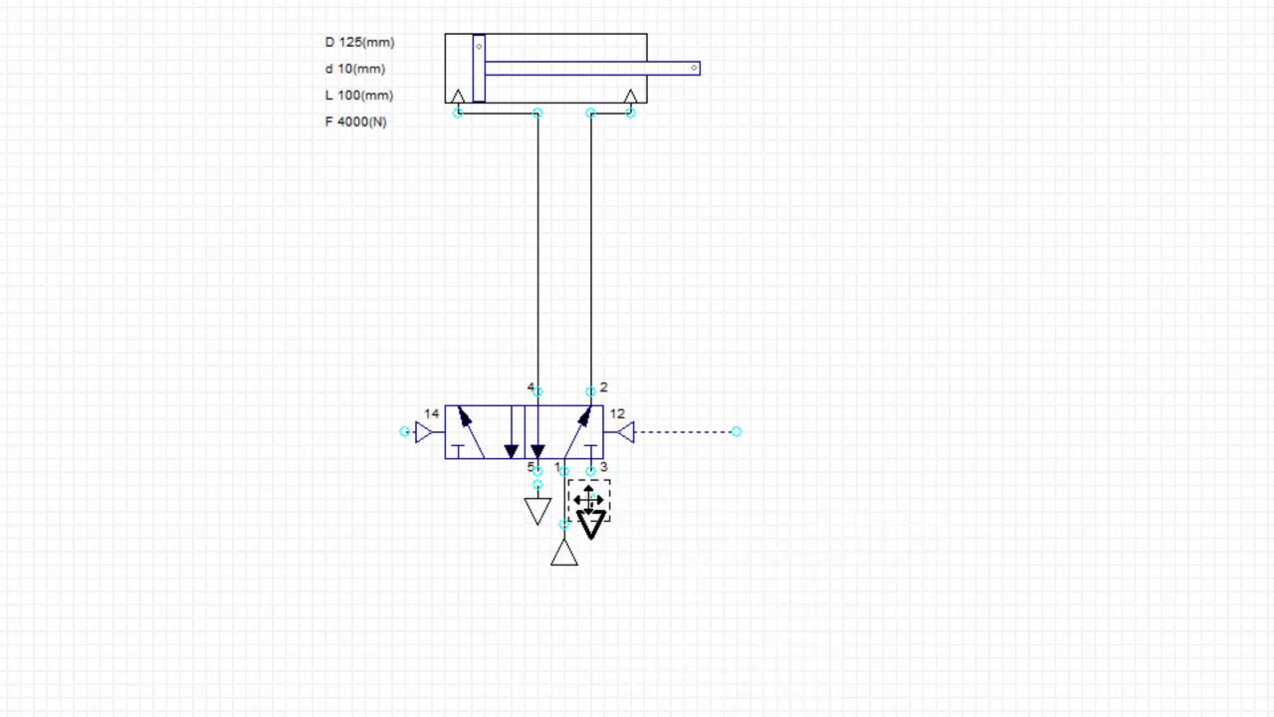
drag(596, 522, 591, 509)
click(640, 528)
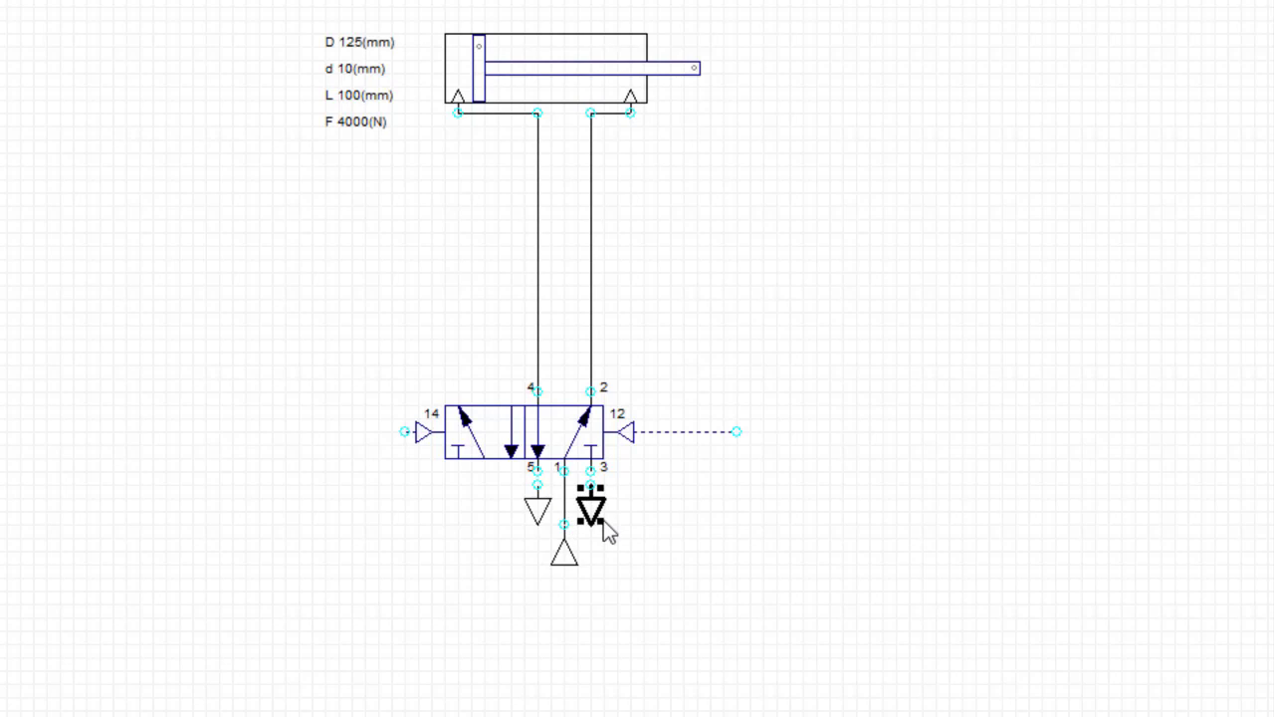
click(765, 508)
- Try moving the double acting cylinder away from its connection lines and put it back
click(550, 79)
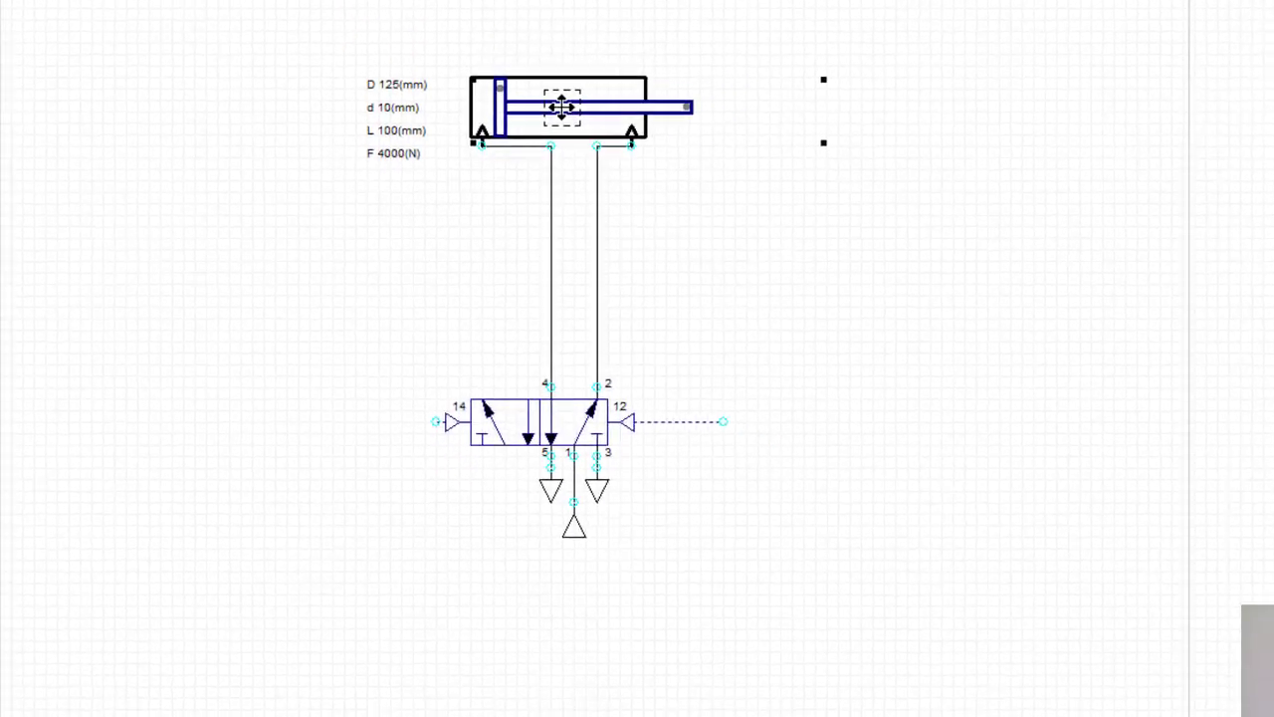
drag(561, 106, 584, 85)
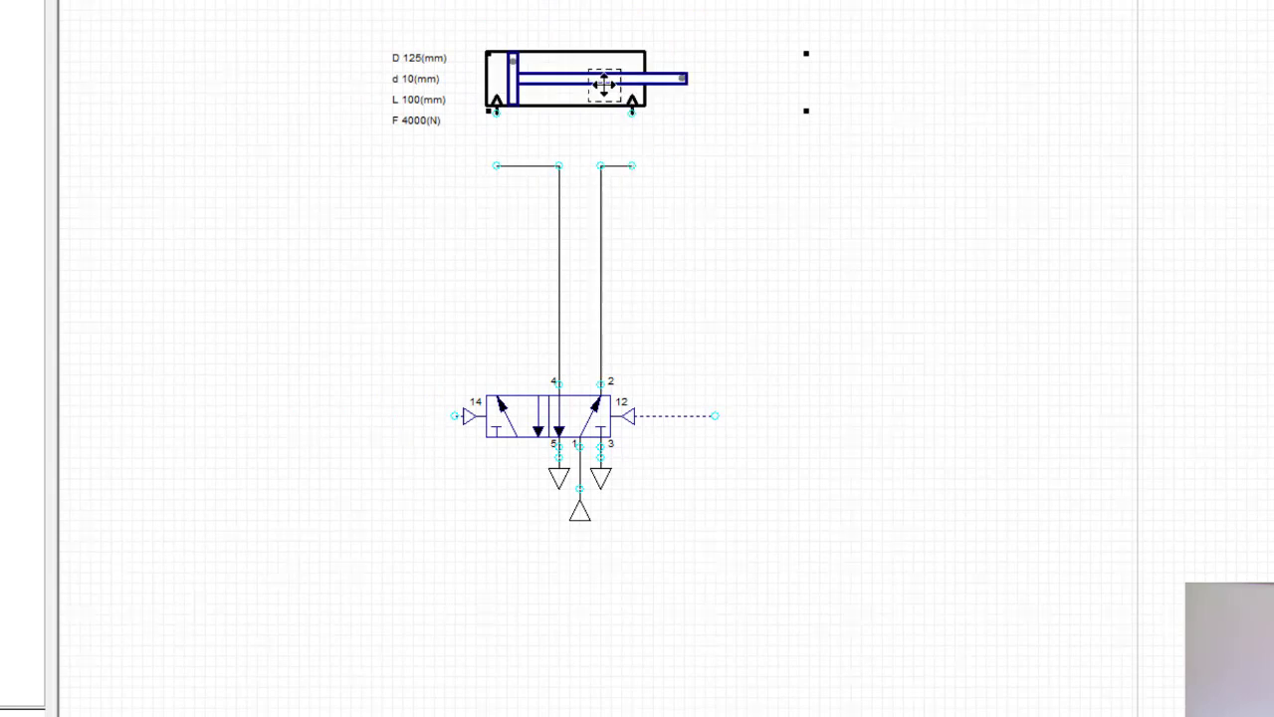
drag(591, 79, 594, 140)
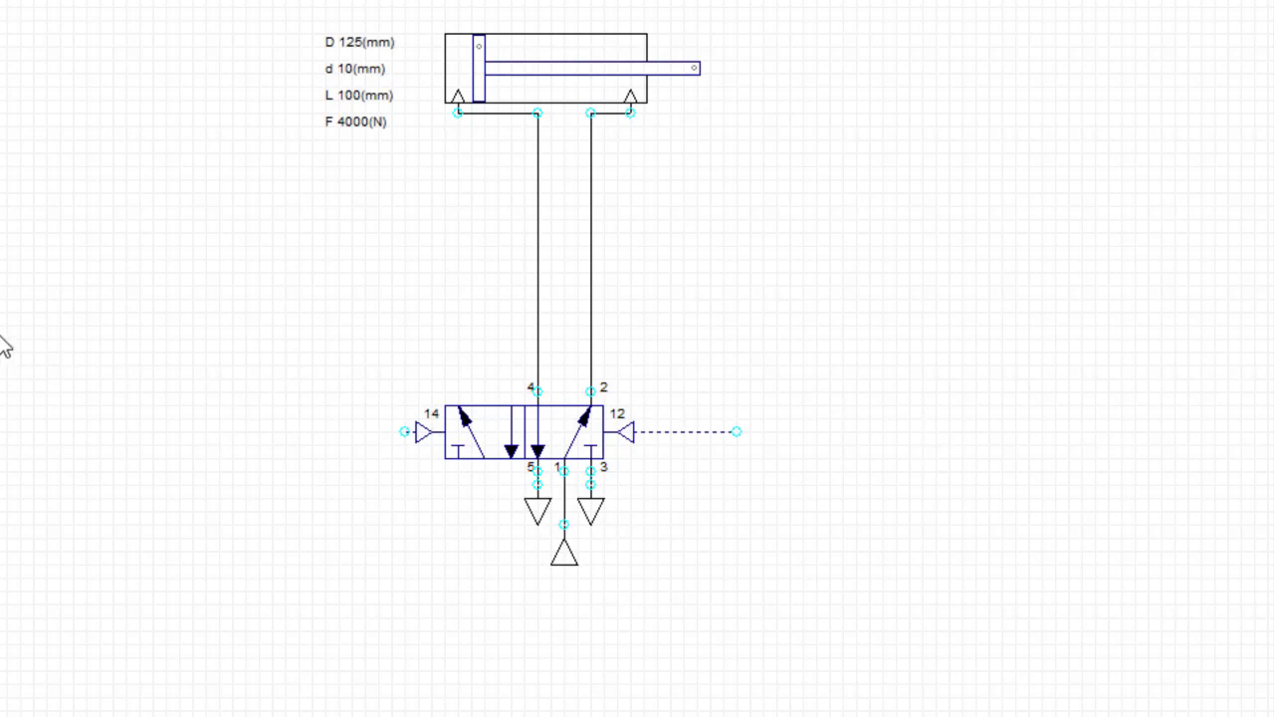
- Add a normally closed pneumatic push button (NC) beside the 5/2 valve, with its port 2 level with pilot 14
right_click(171, 300)
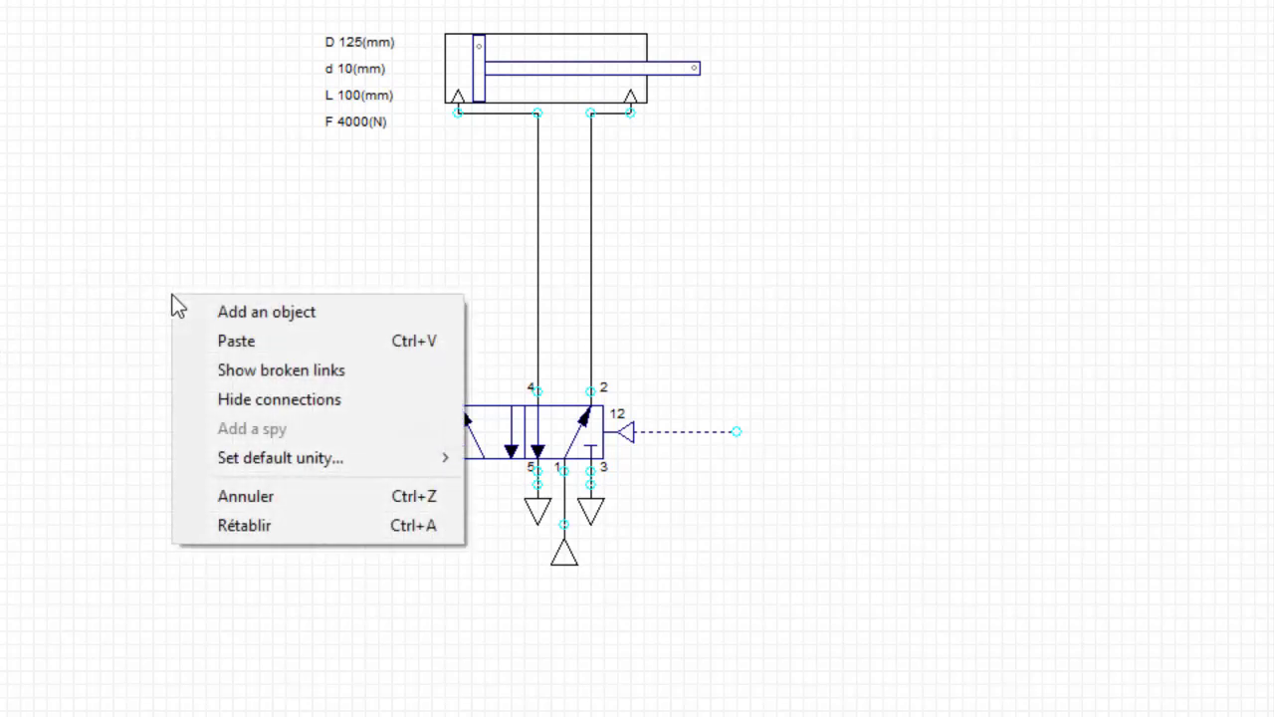
click(266, 312)
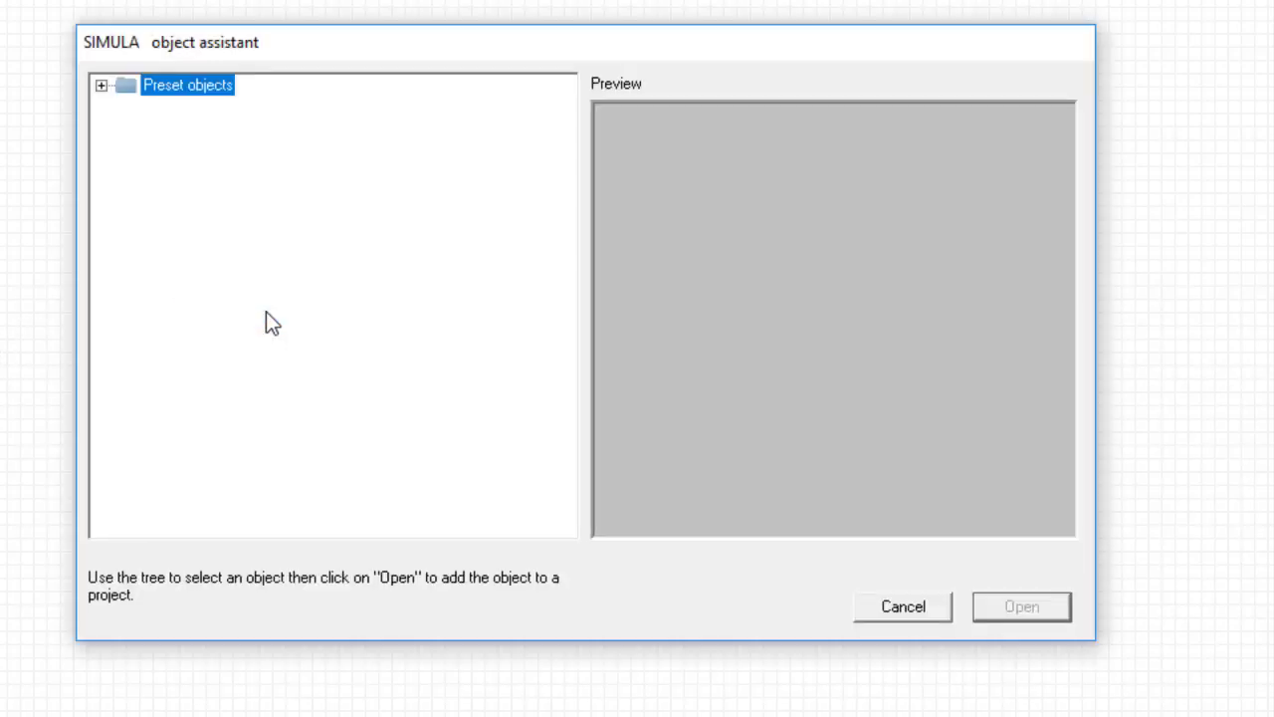
click(101, 86)
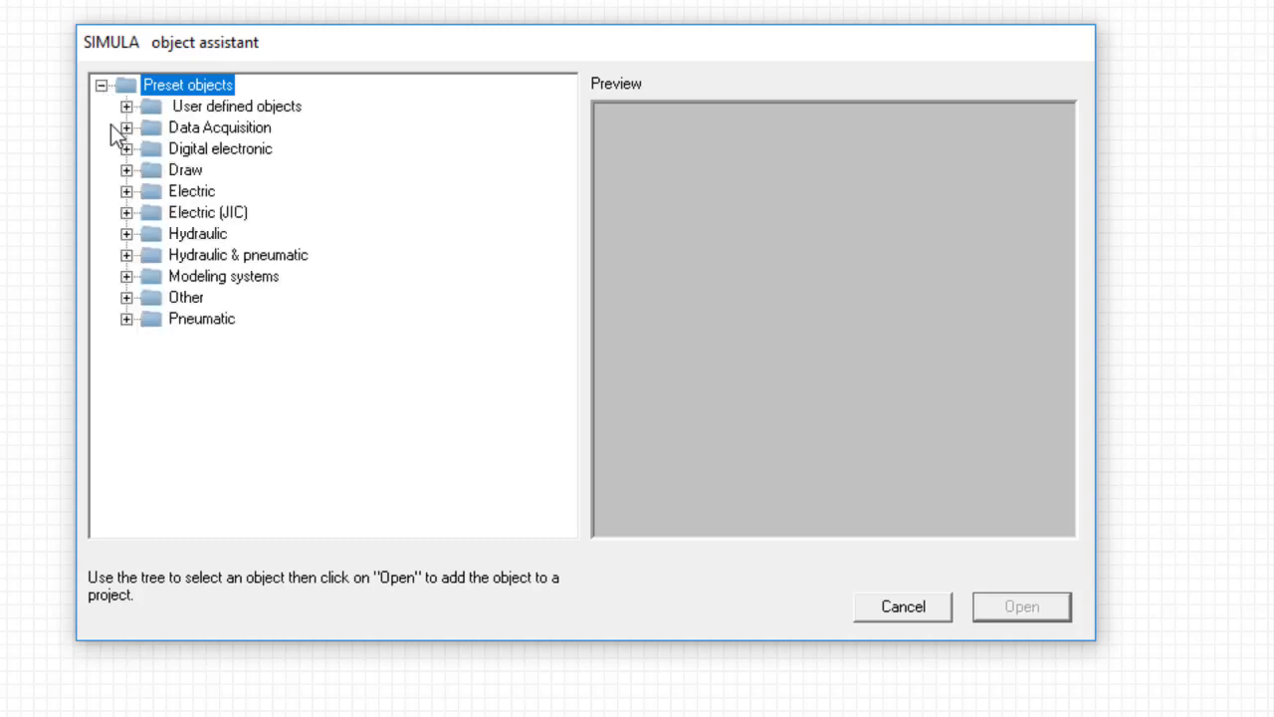
click(127, 319)
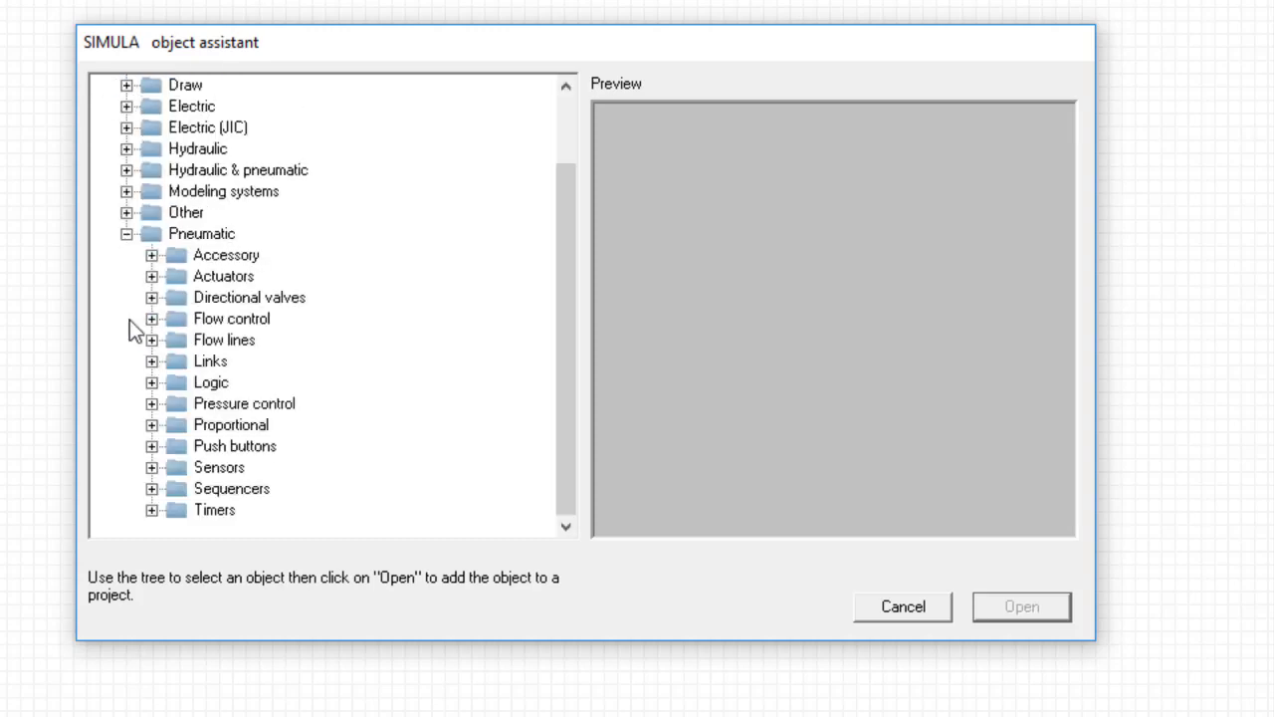
click(152, 446)
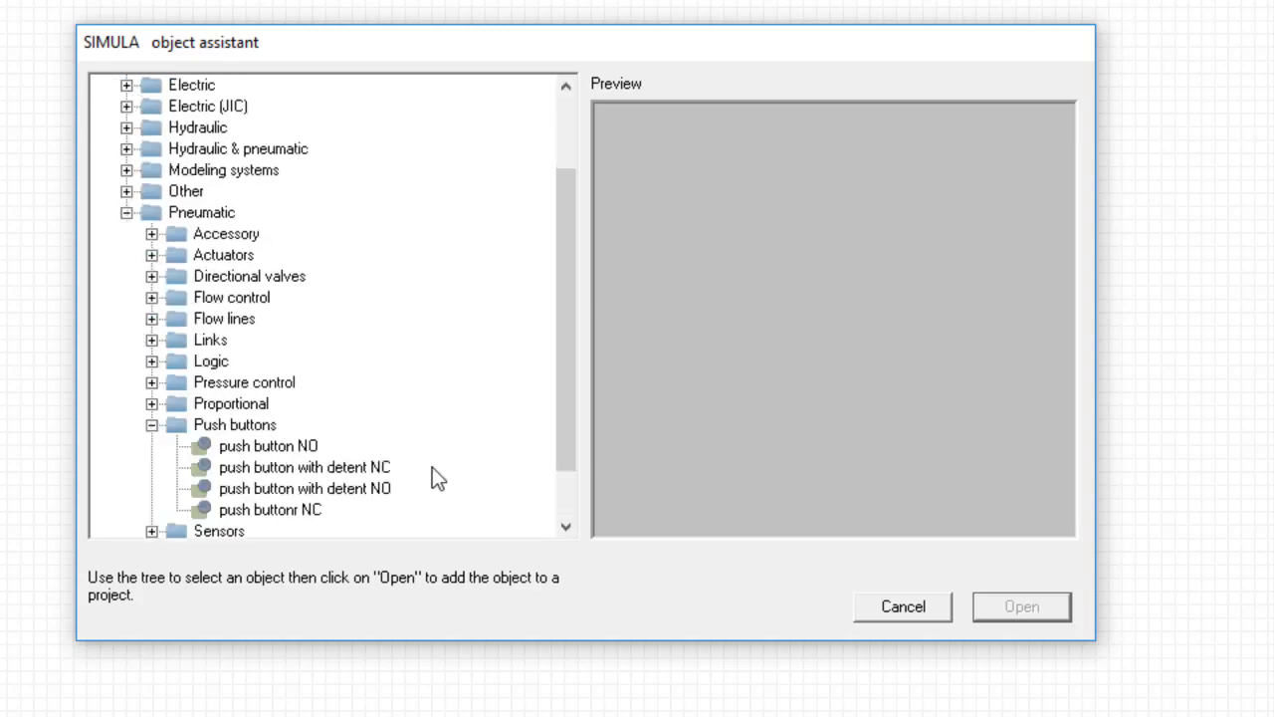
scroll(564, 404, down, 1)
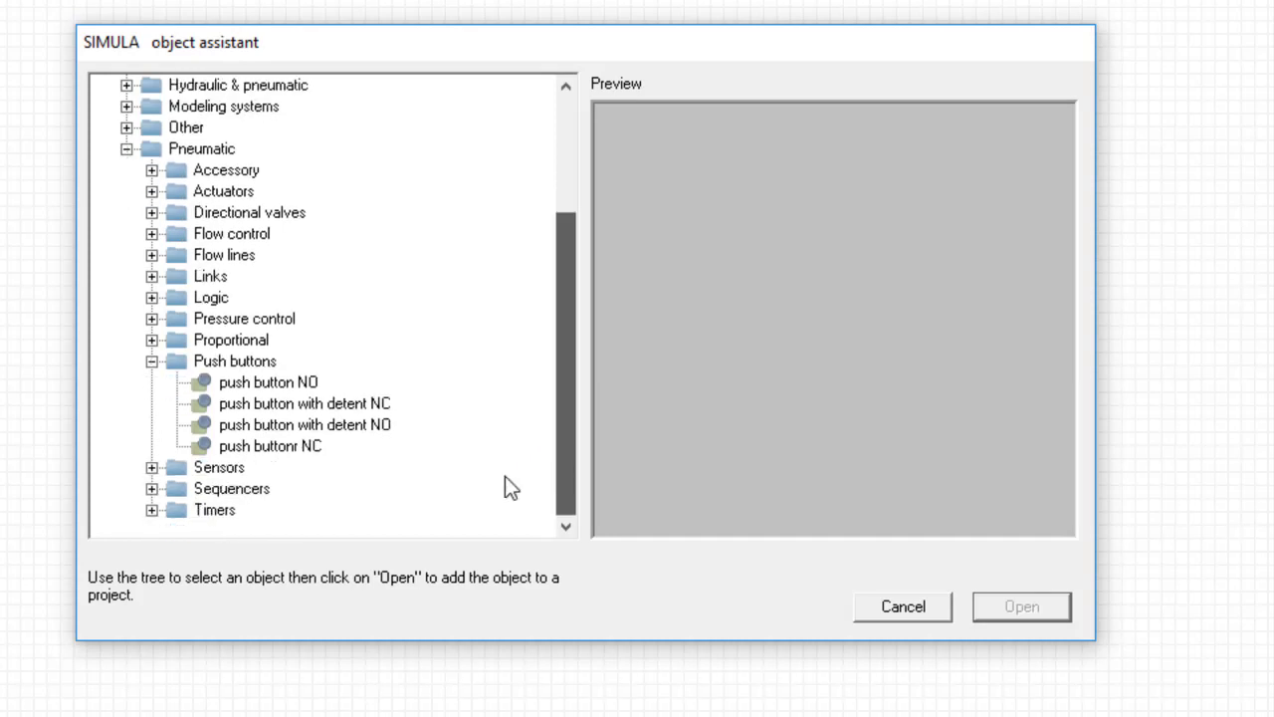
click(267, 449)
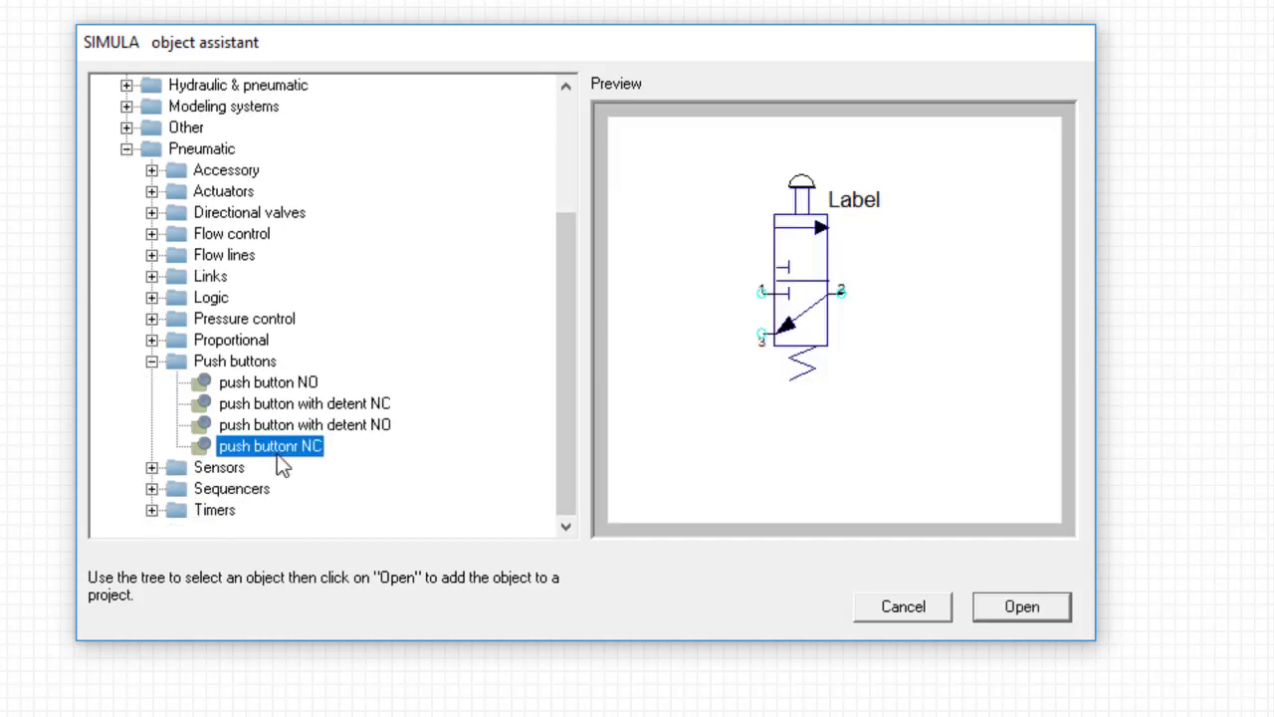
click(1030, 605)
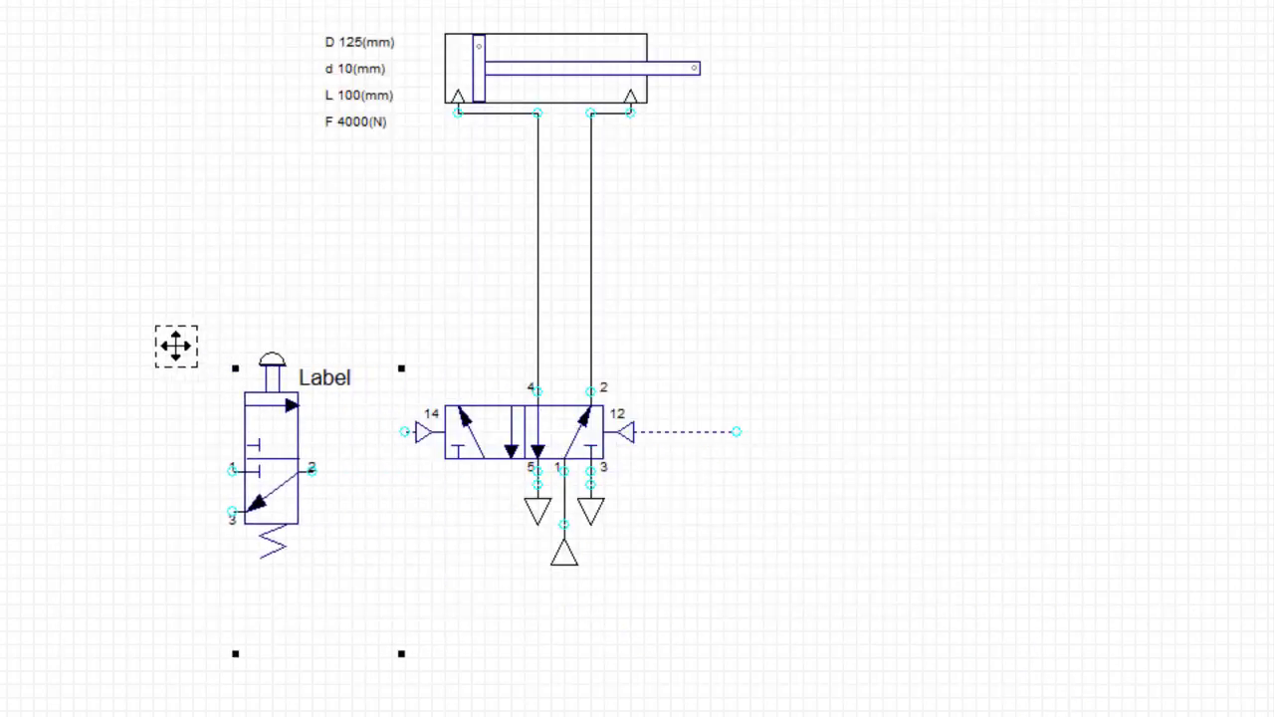
click(253, 320)
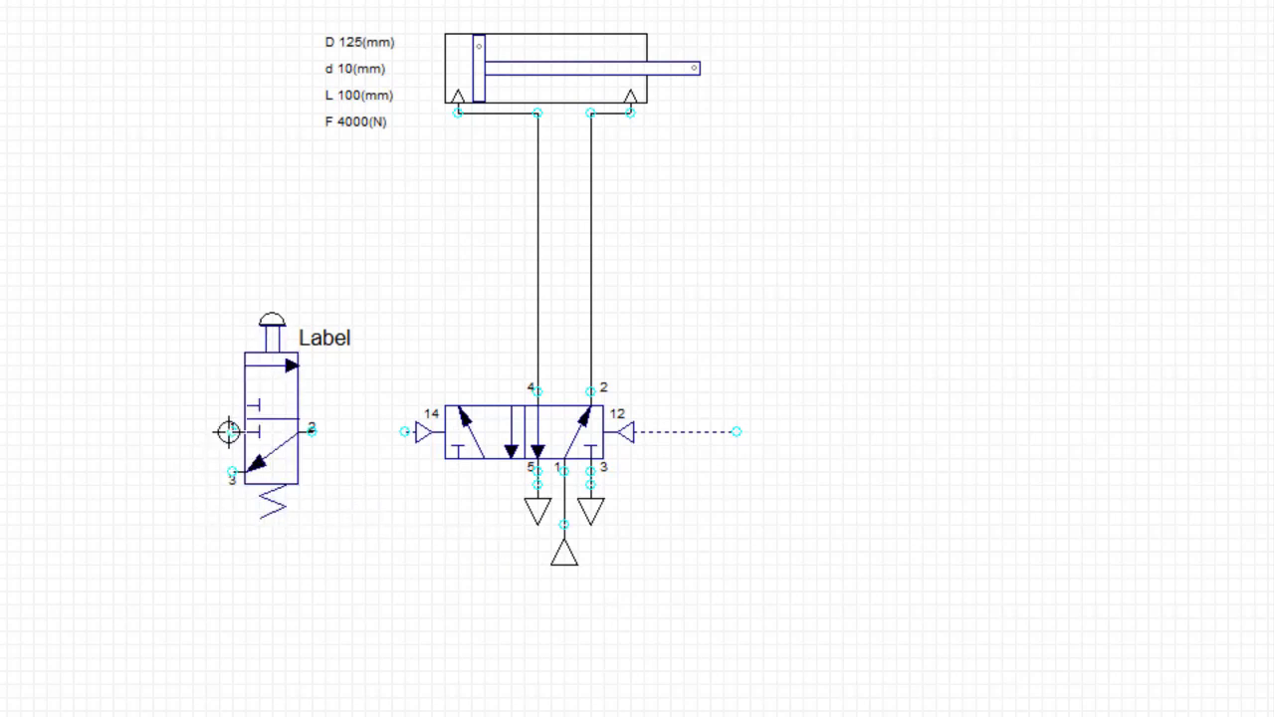
- Move the pressure source further down and replace its old line with a new connection to valve port 1
click(573, 570)
drag(573, 570, 560, 614)
click(563, 514)
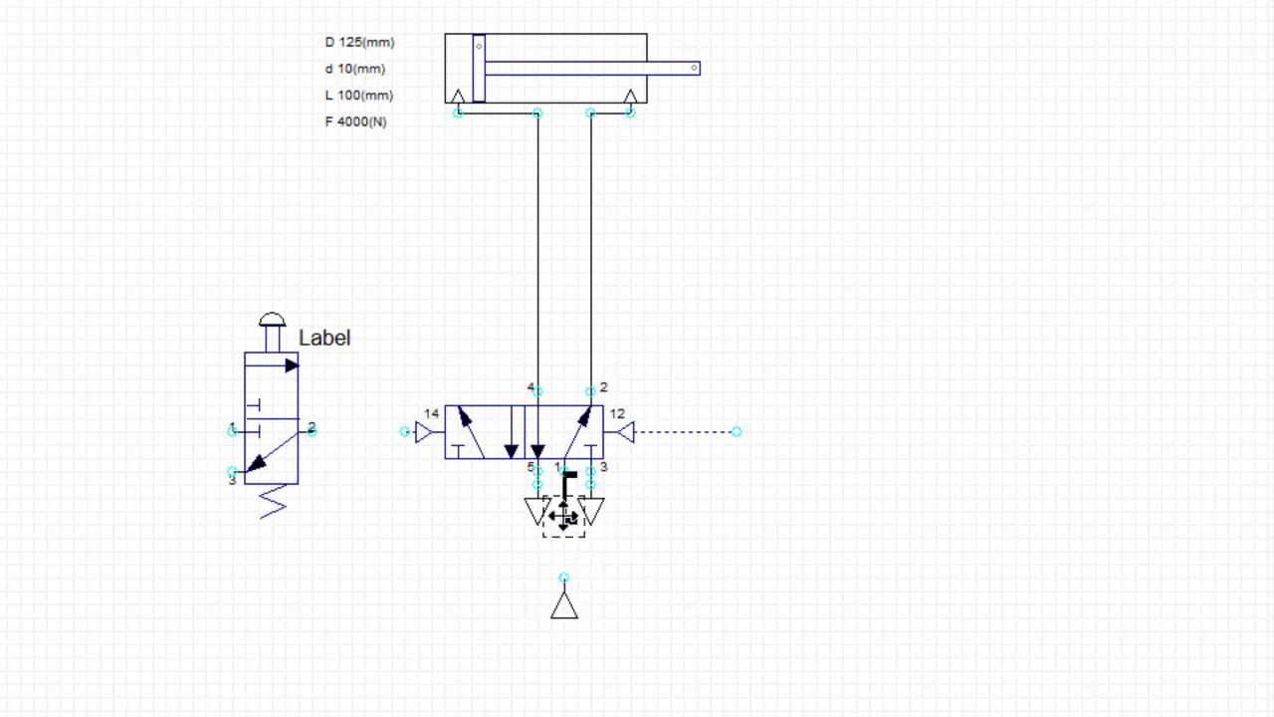
key(Delete)
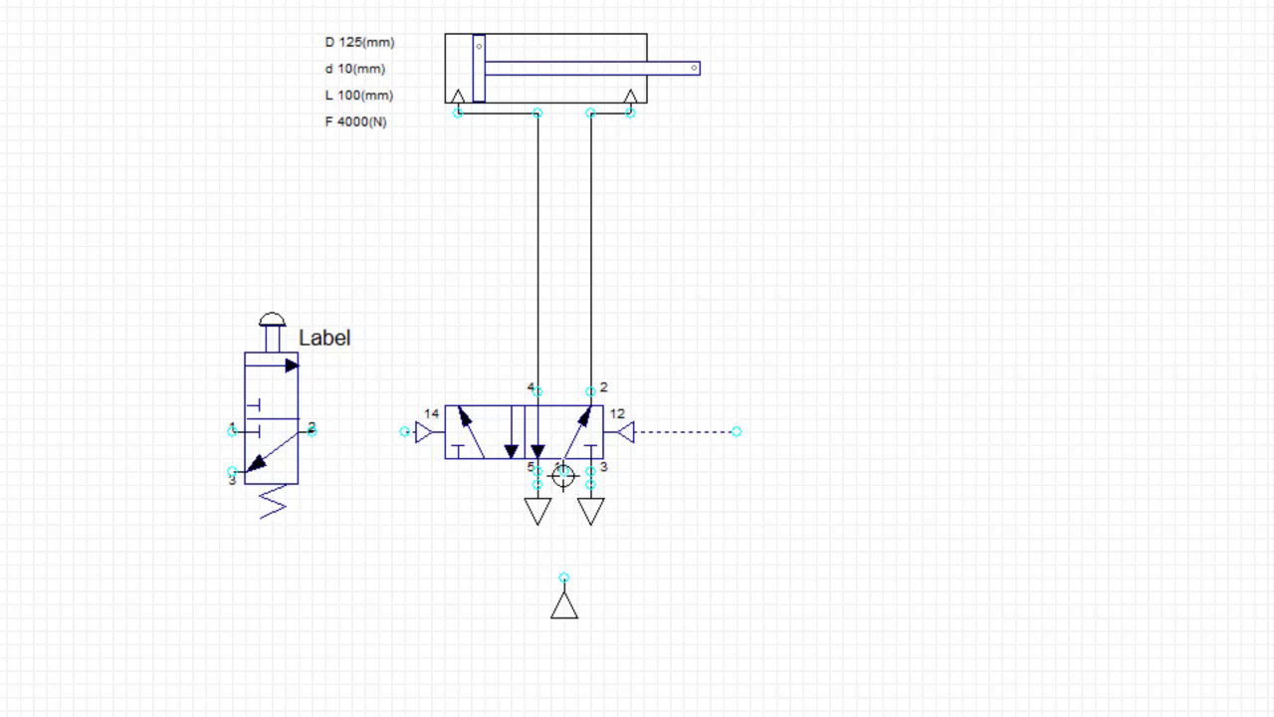
drag(563, 475, 563, 578)
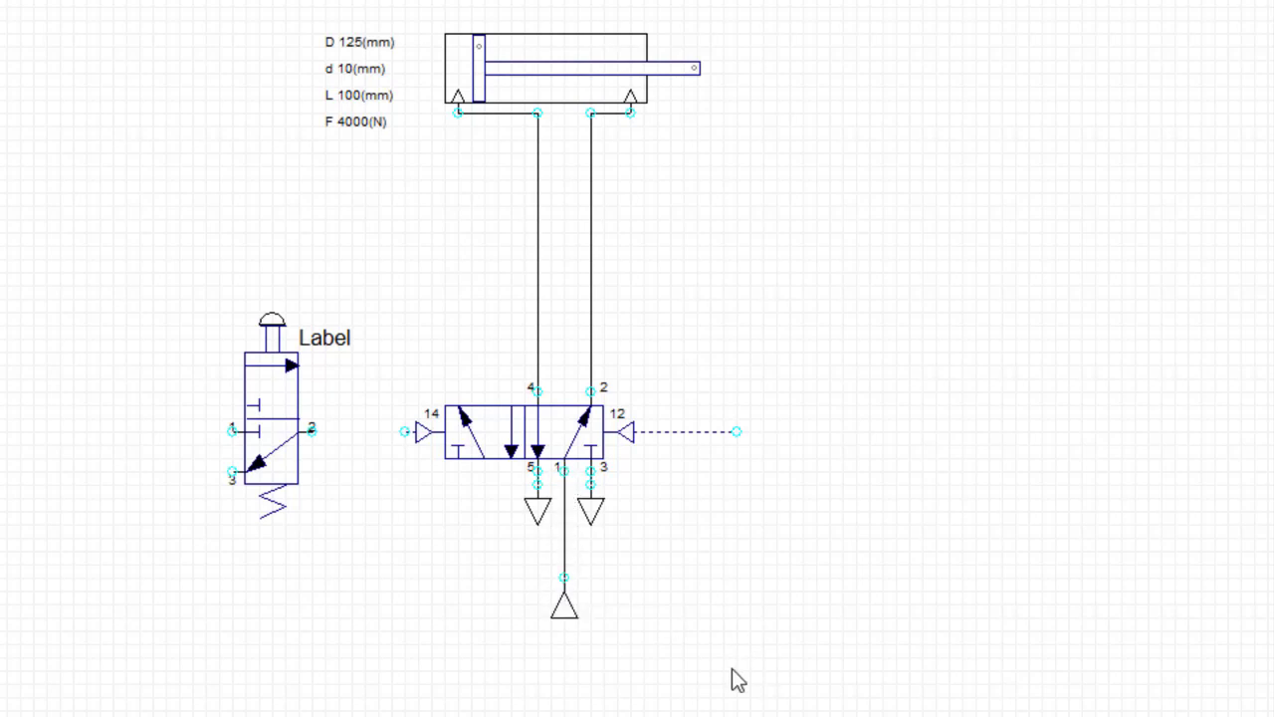
- Connect the pressure source to port 1 of the push button valve, and its port 2 to pilot 14
click(563, 605)
mouse_move(564, 578)
mouse_down()
mouse_move(170, 576)
mouse_move(231, 434)
mouse_up()
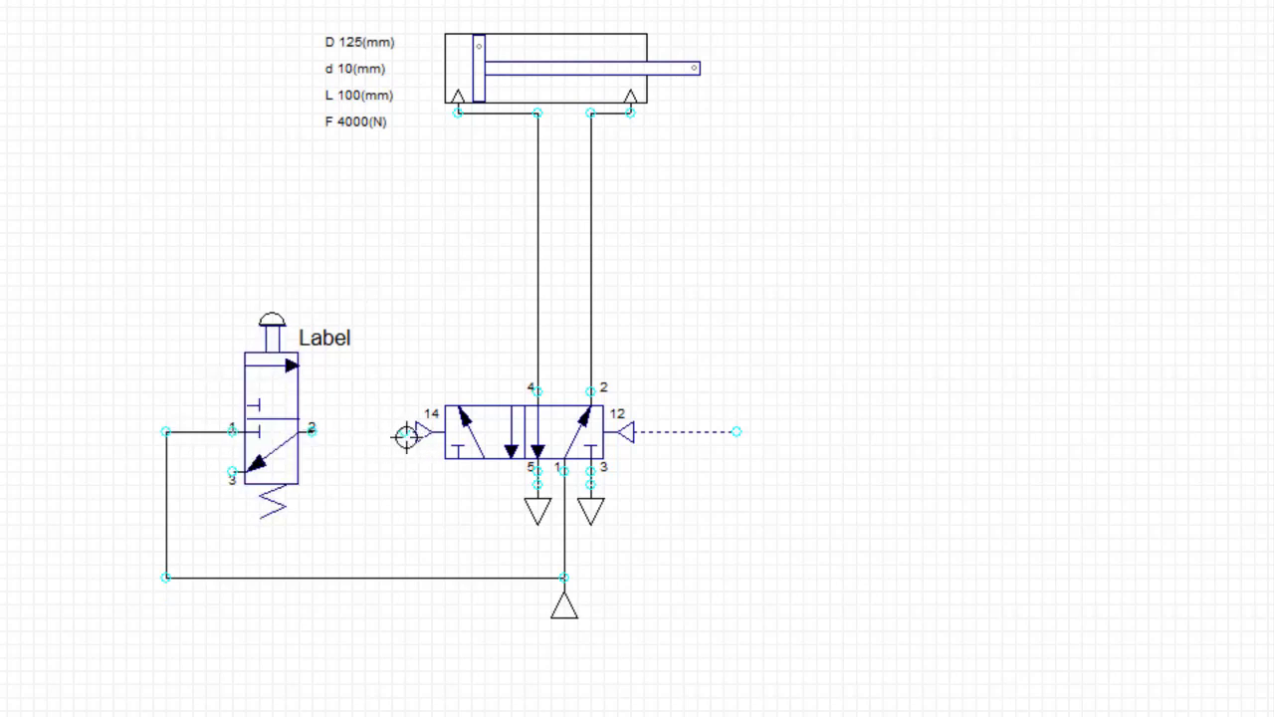
drag(405, 435, 321, 437)
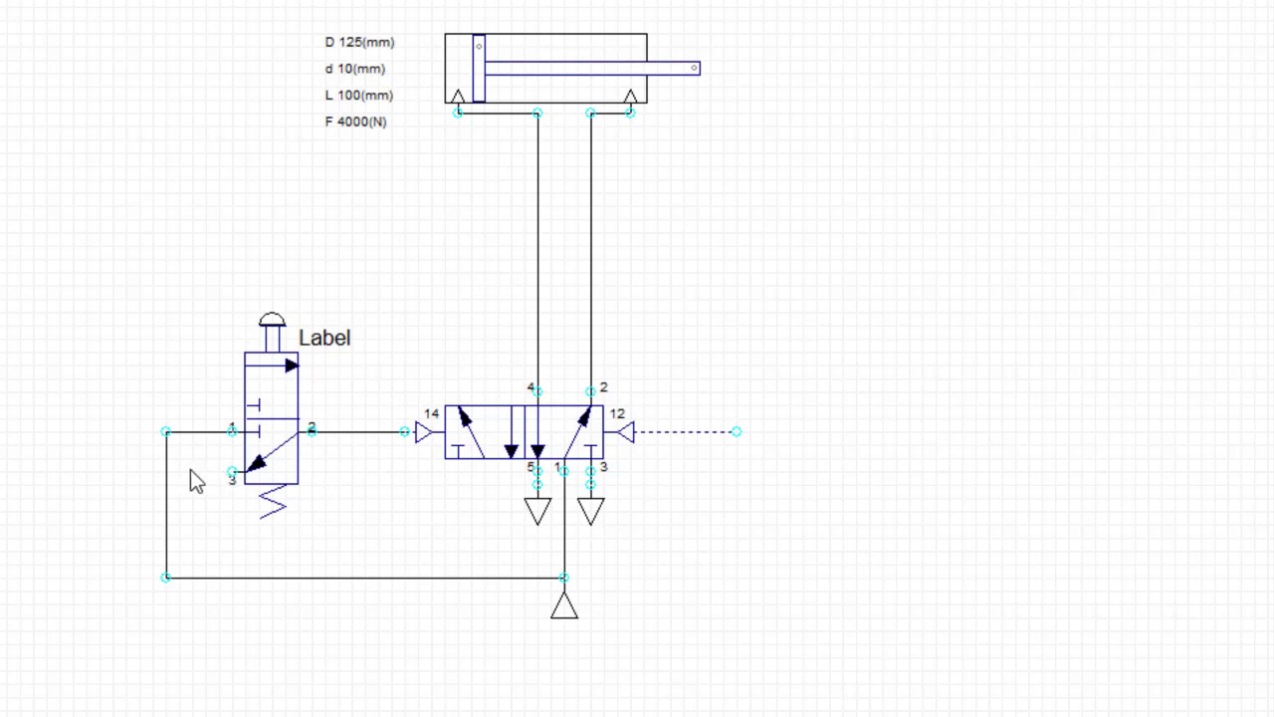
- Copy the exhaust at port 5 of the 5/2 valve and place the copy beside port 3 of the push button valve
right_click(537, 511)
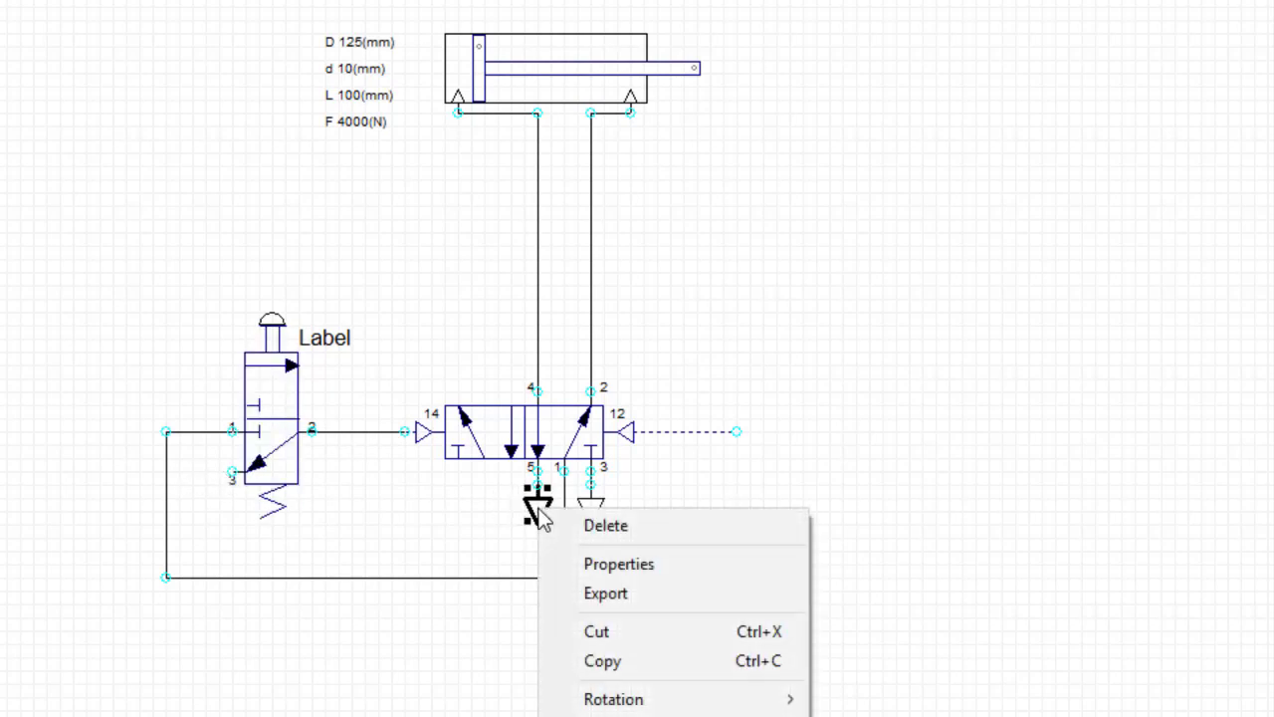
click(617, 662)
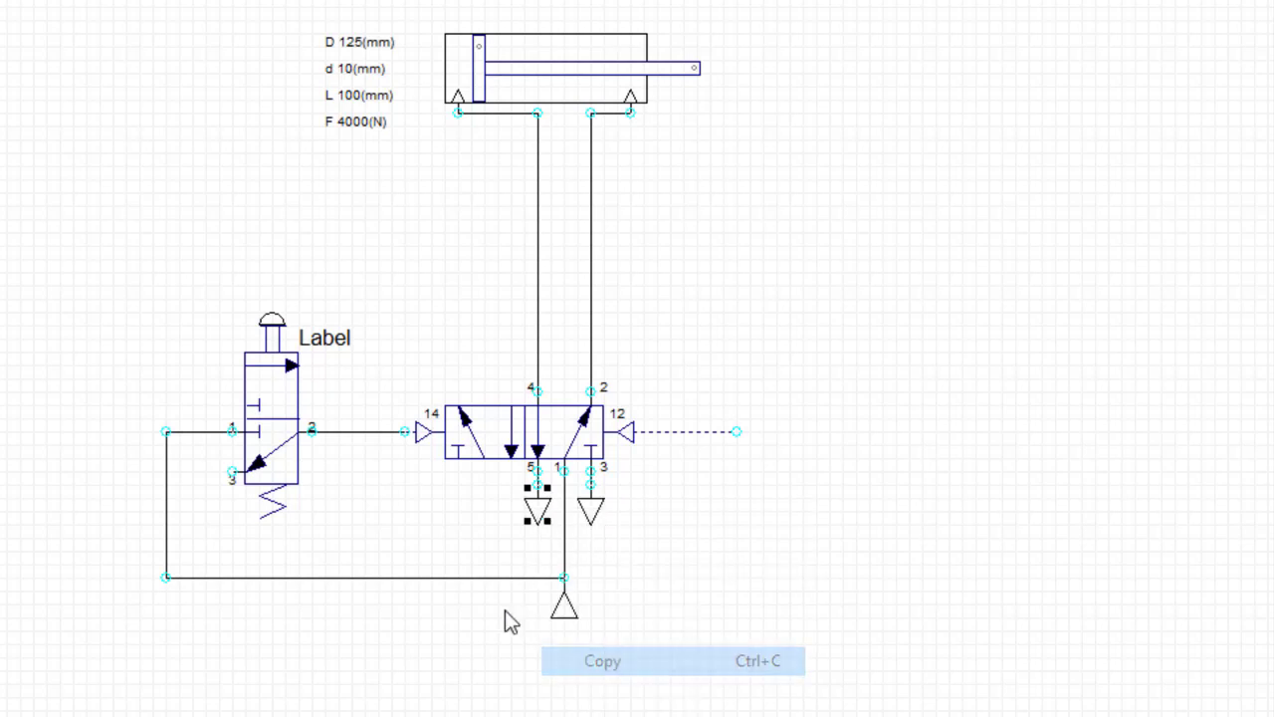
right_click(373, 534)
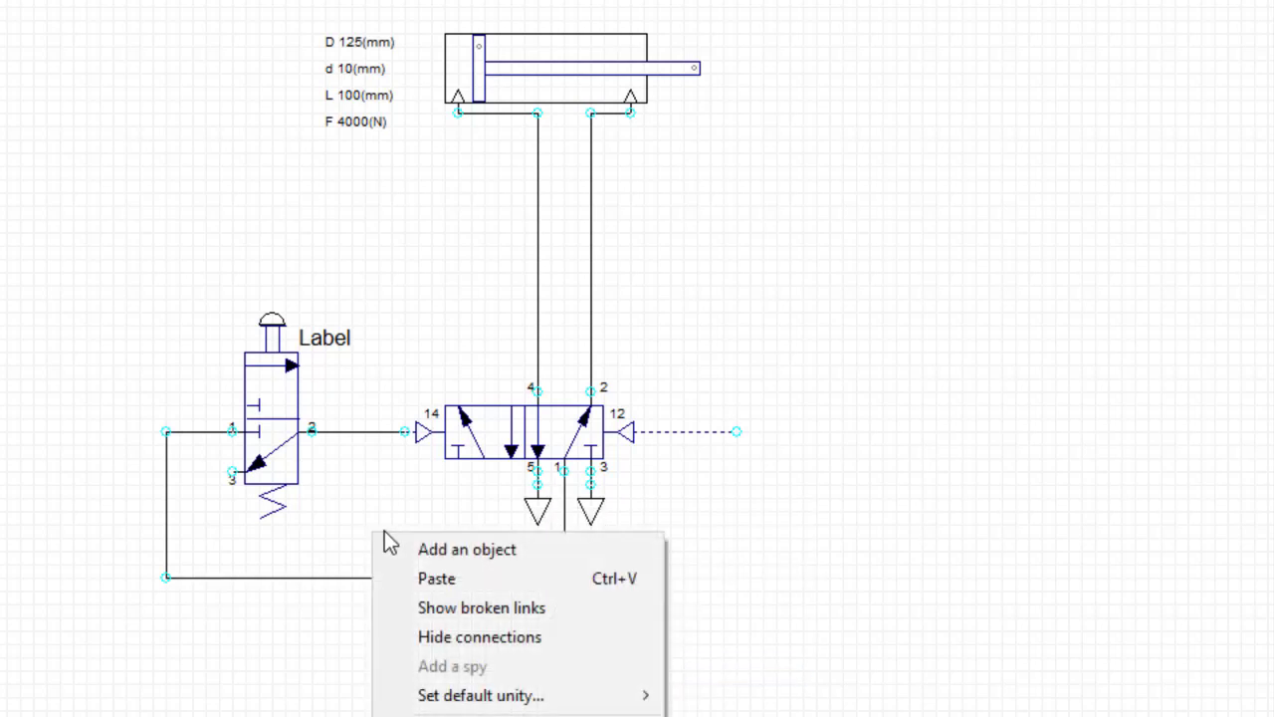
click(466, 584)
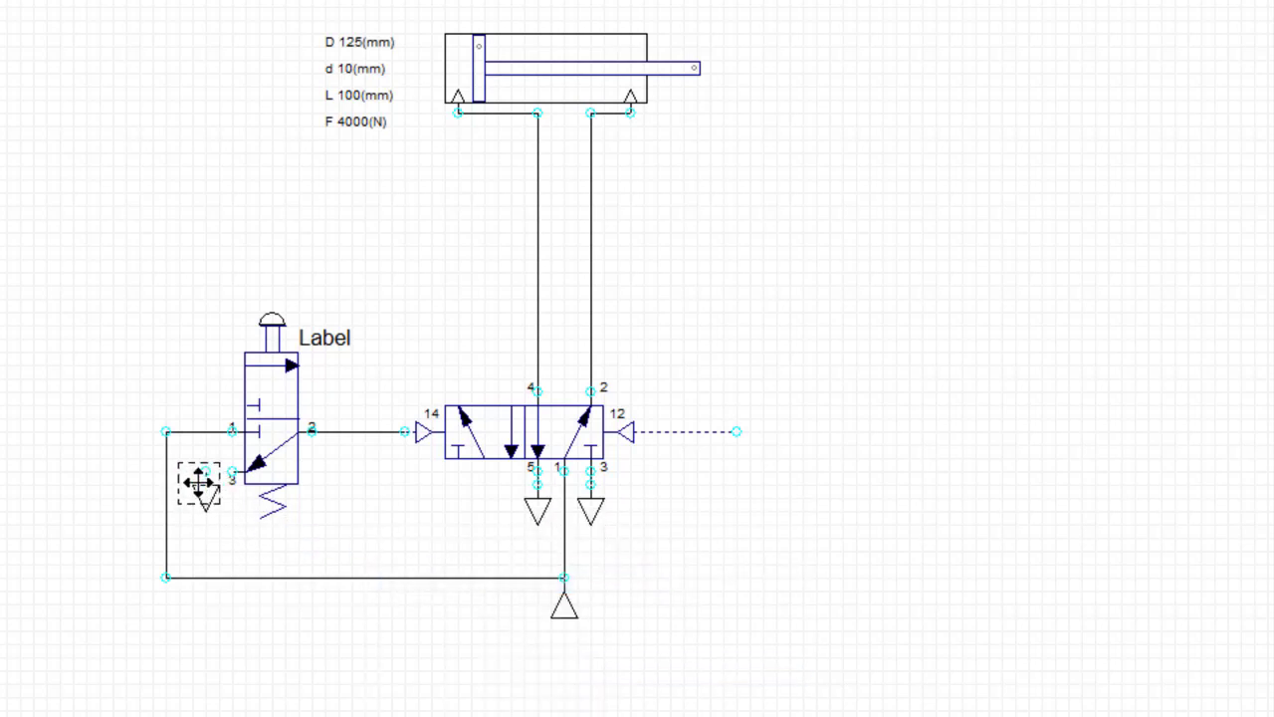
click(205, 490)
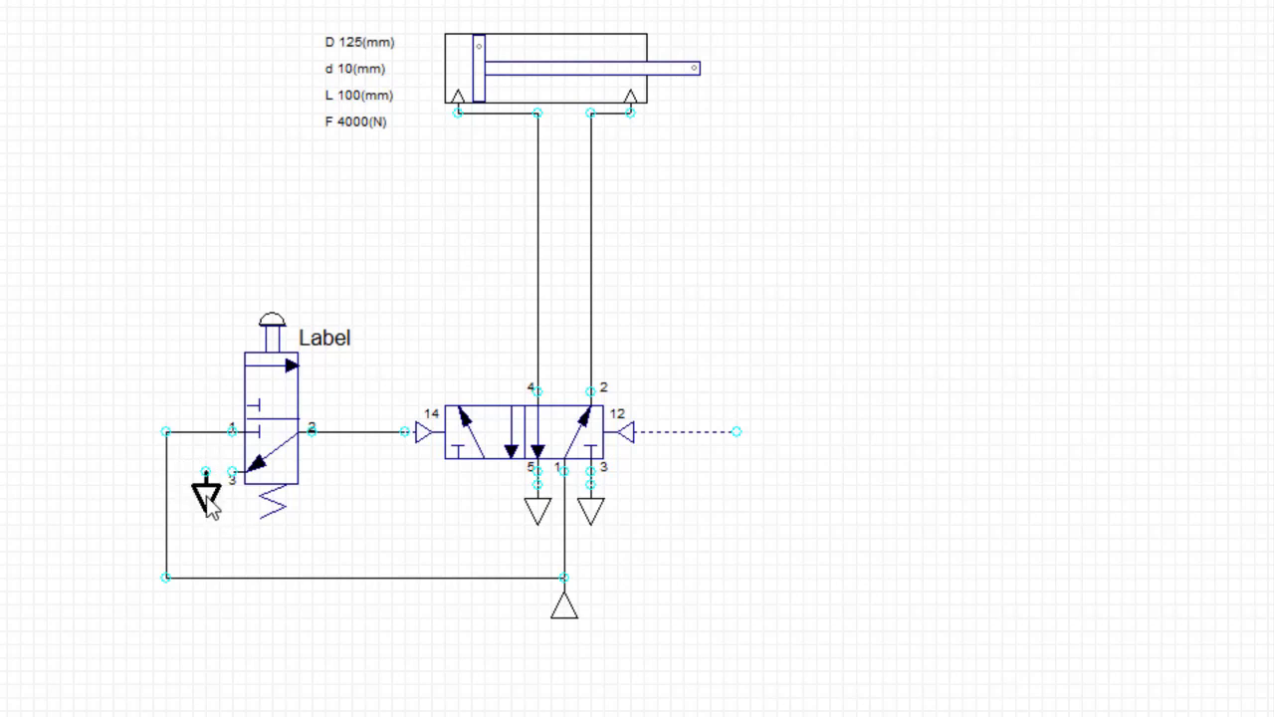
click(205, 495)
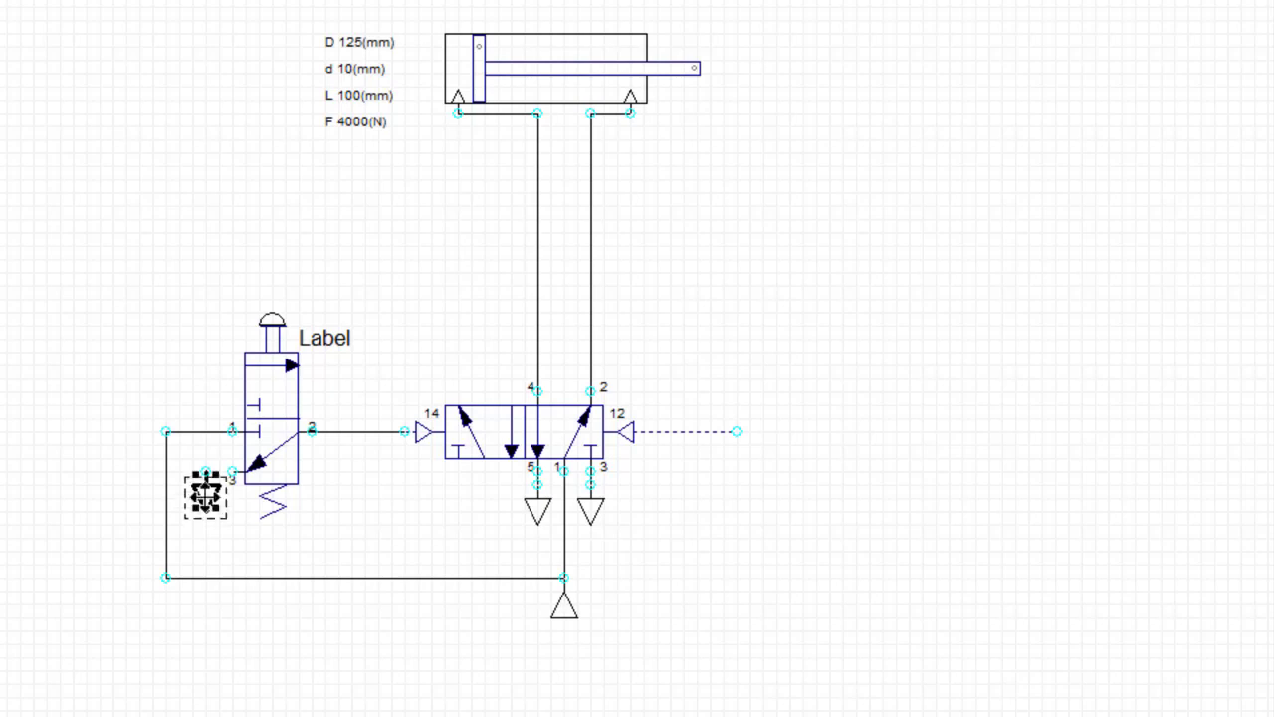
- Rotate the copied exhaust so its connection faces the push button valve, and attach it to the valve's port 3
right_click(206, 491)
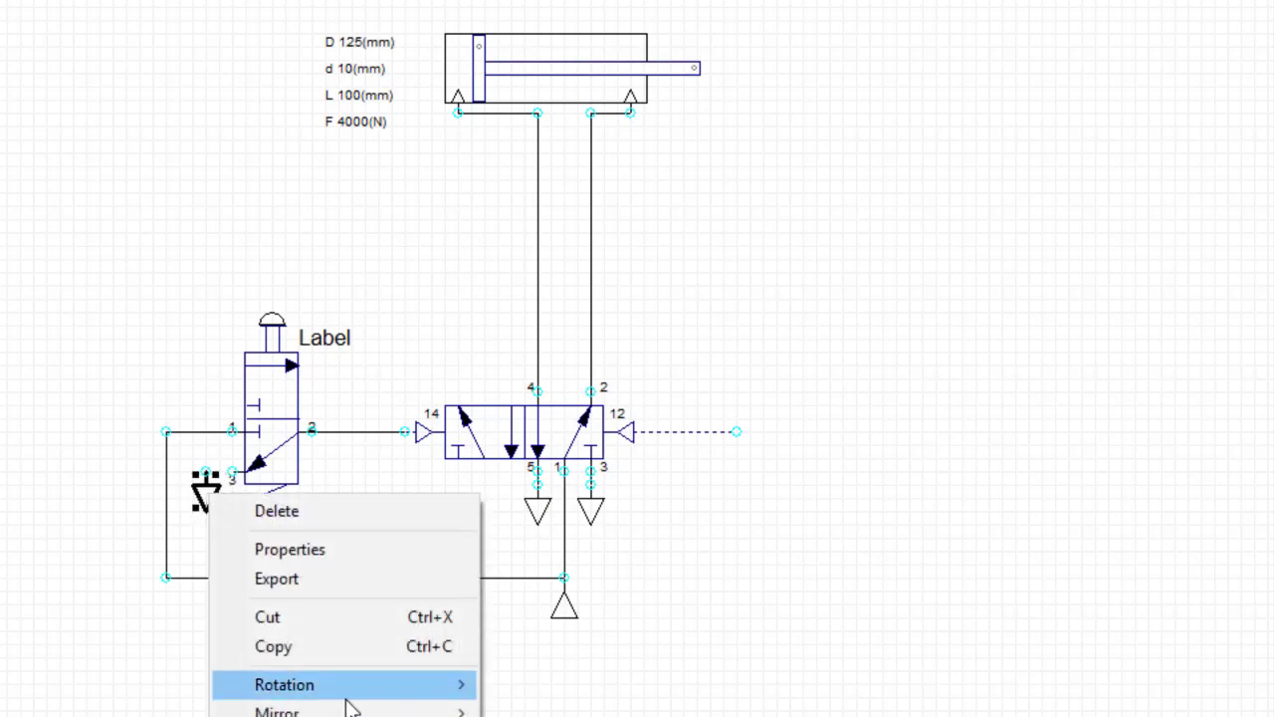
mouse_move(381, 702)
click(530, 686)
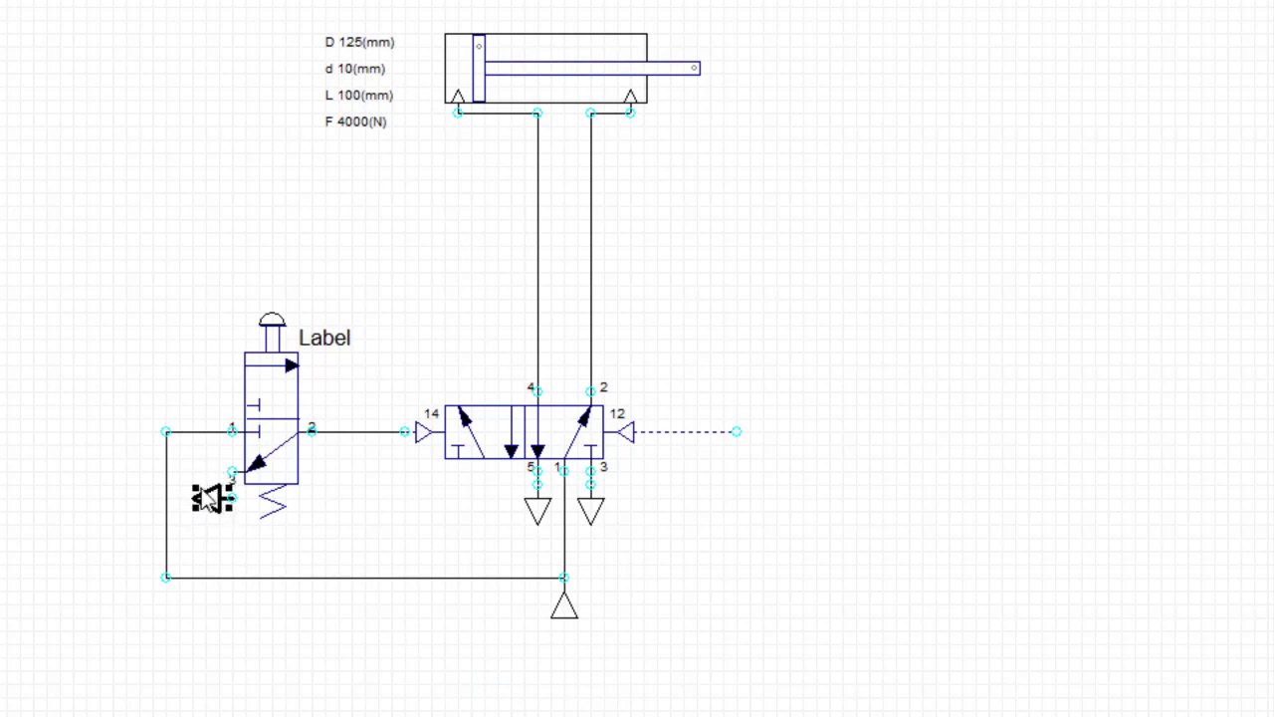
mouse_move(205, 498)
mouse_down()
mouse_move(198, 474)
mouse_move(218, 477)
mouse_up()
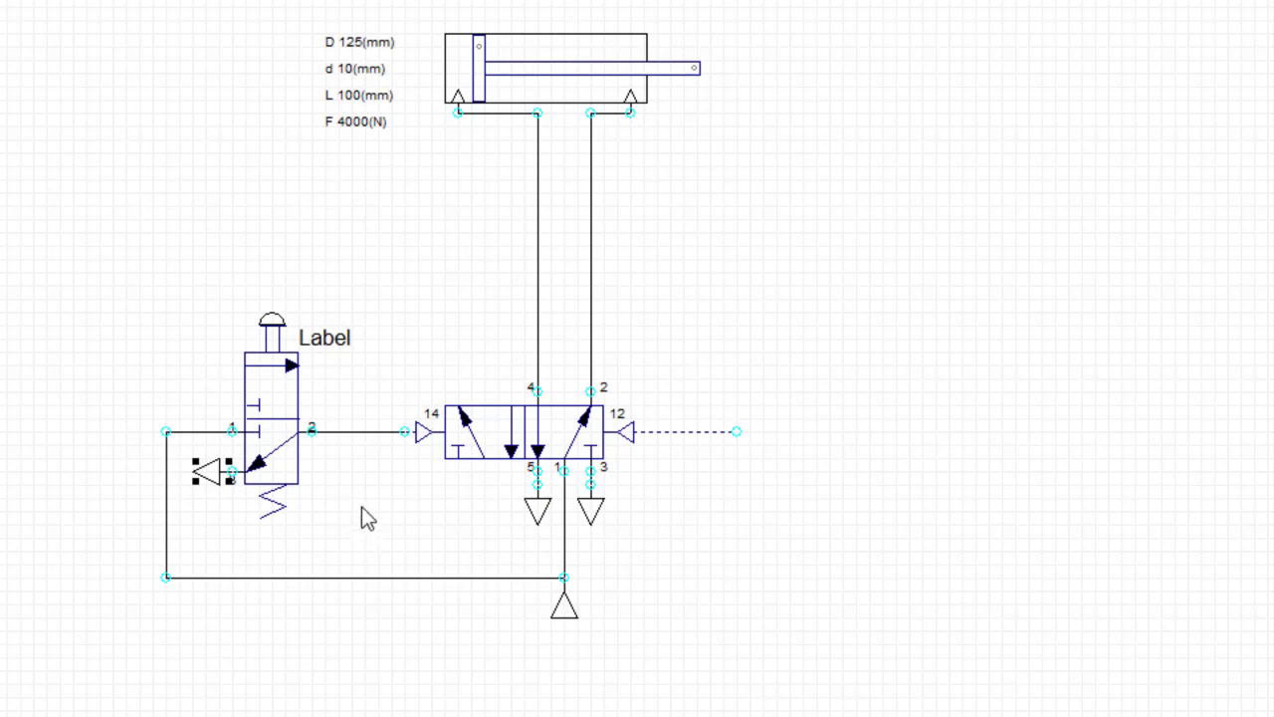
drag(211, 475, 204, 476)
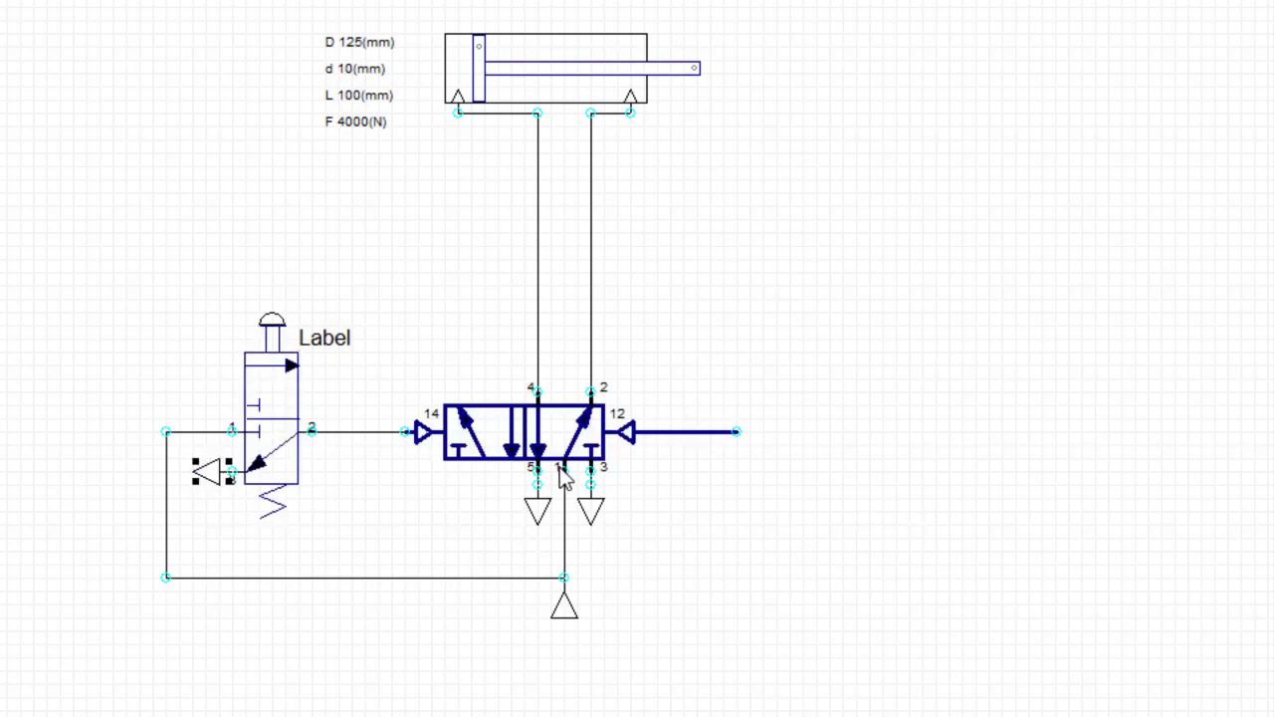
- Copy the push button valve and place the copy on the pilot 12 side of the 5/2 valve
click(278, 393)
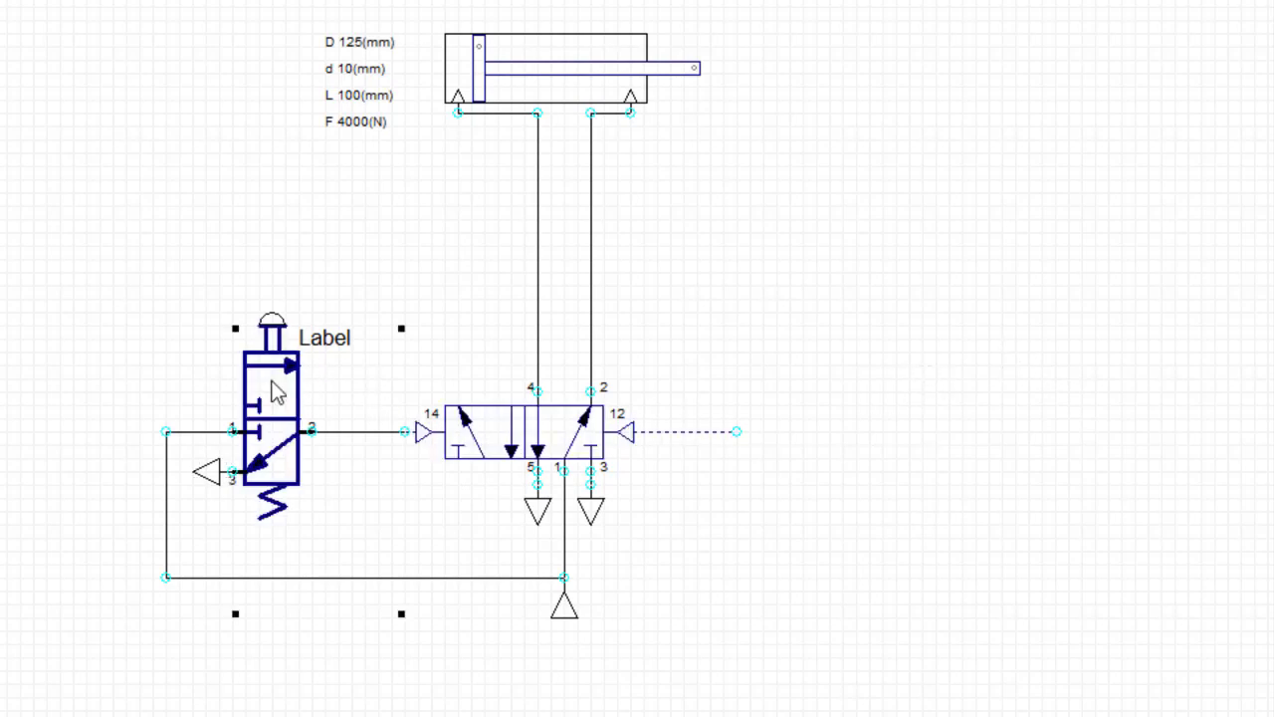
drag(272, 380, 275, 377)
right_click(275, 376)
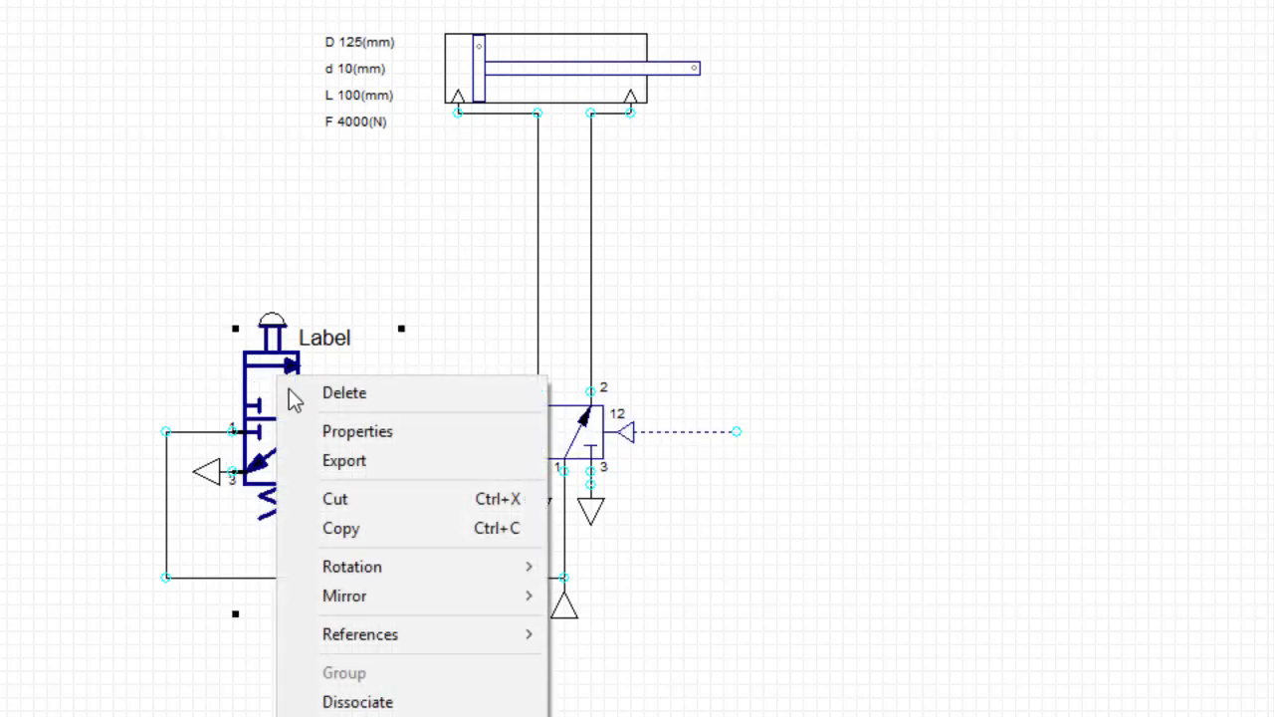
click(365, 528)
click(887, 395)
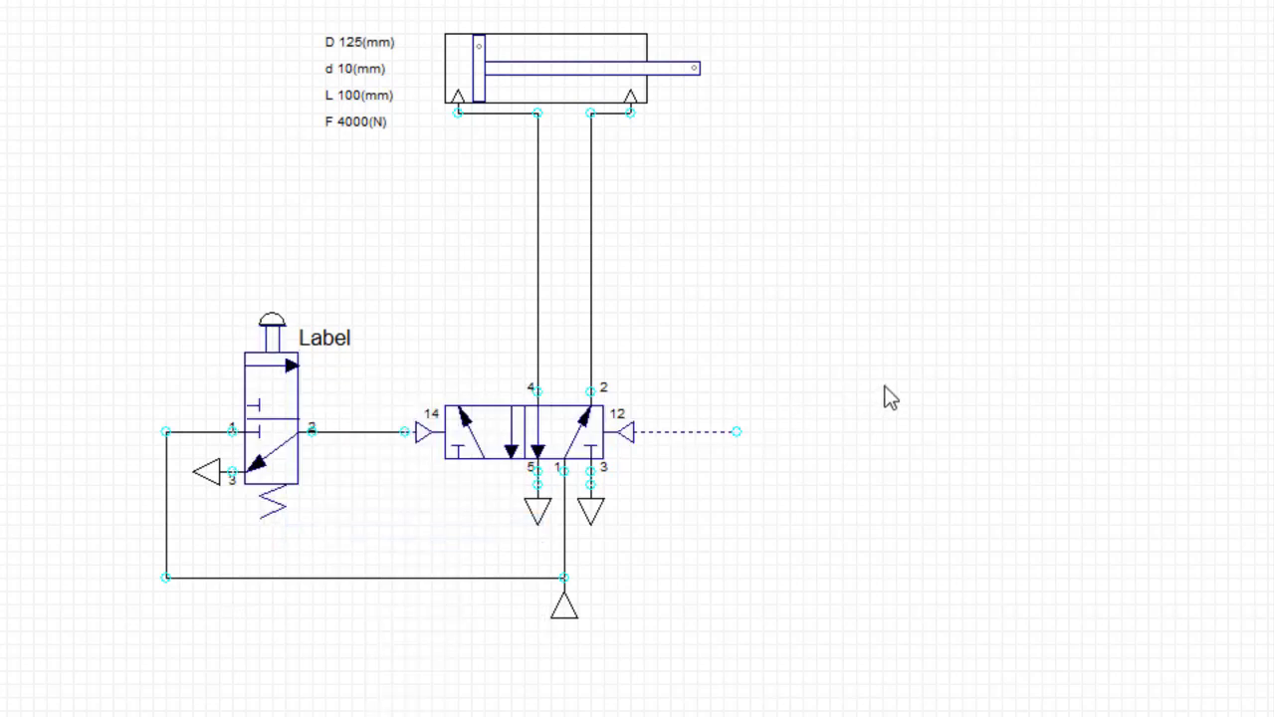
right_click(885, 387)
click(946, 432)
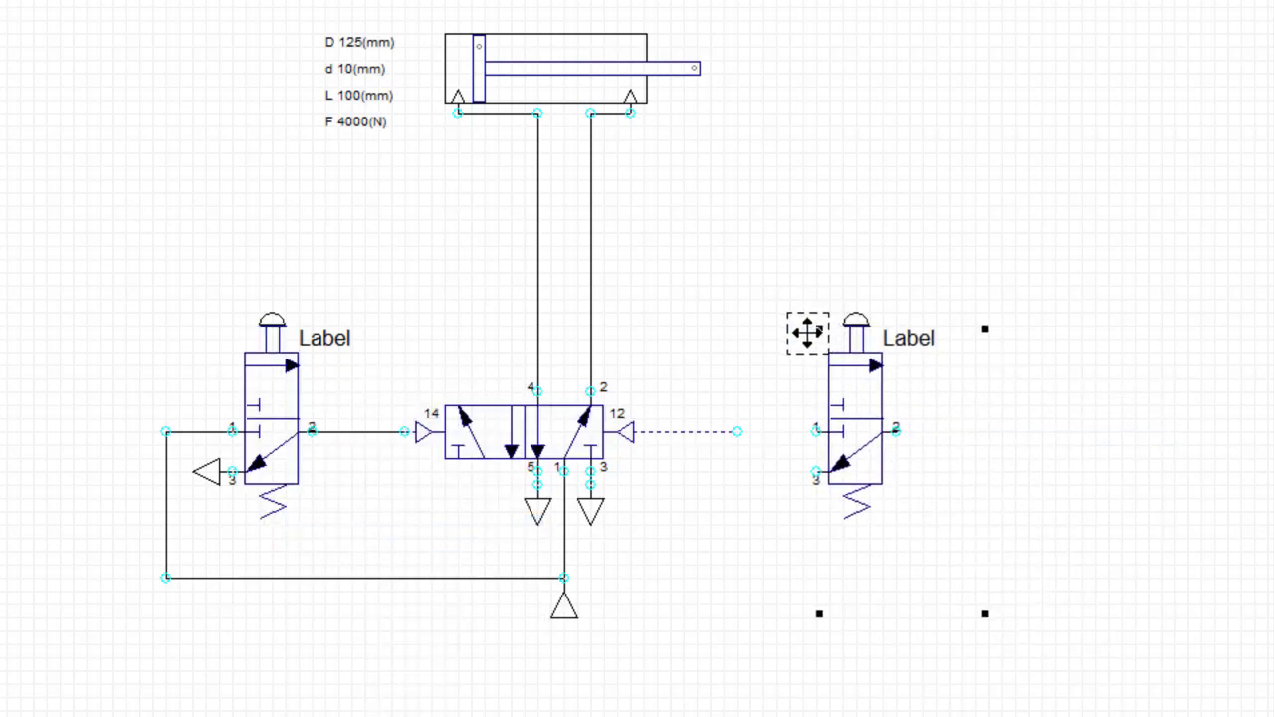
- Mirror the copied push button valve horizontally and position it with its port 2 facing and level with pilot 12
right_click(854, 395)
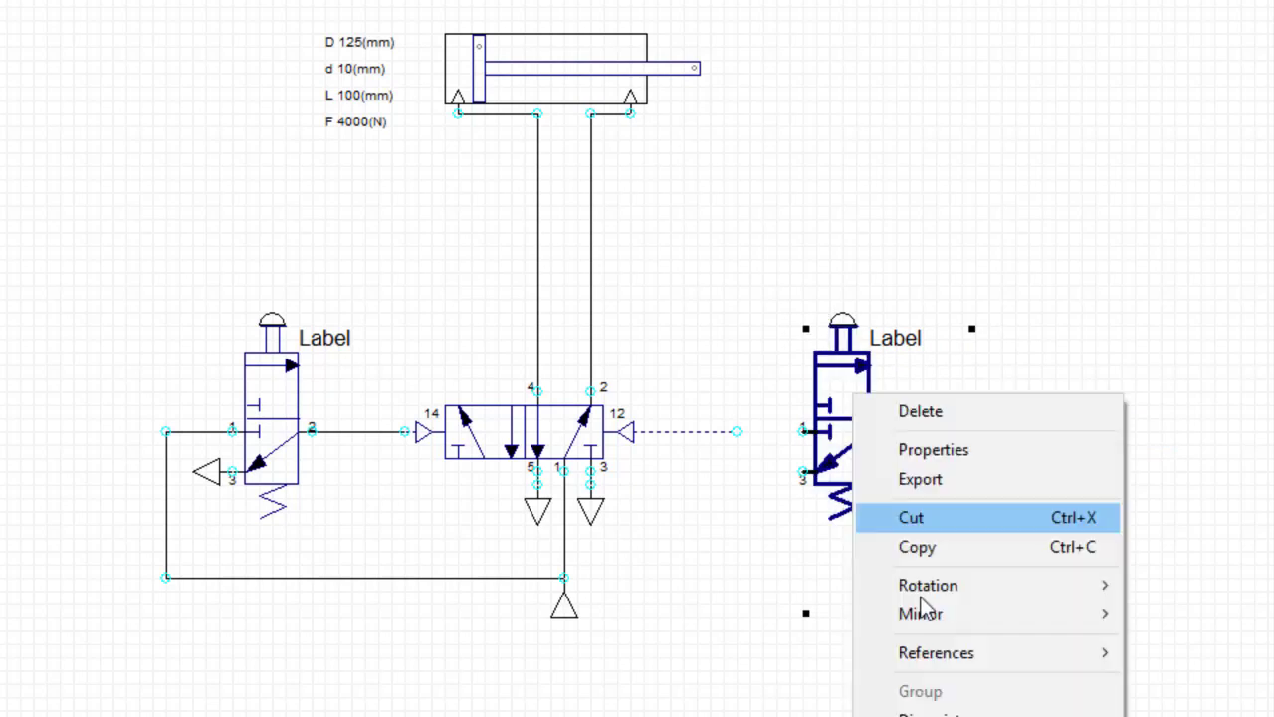
mouse_move(1010, 619)
click(1165, 618)
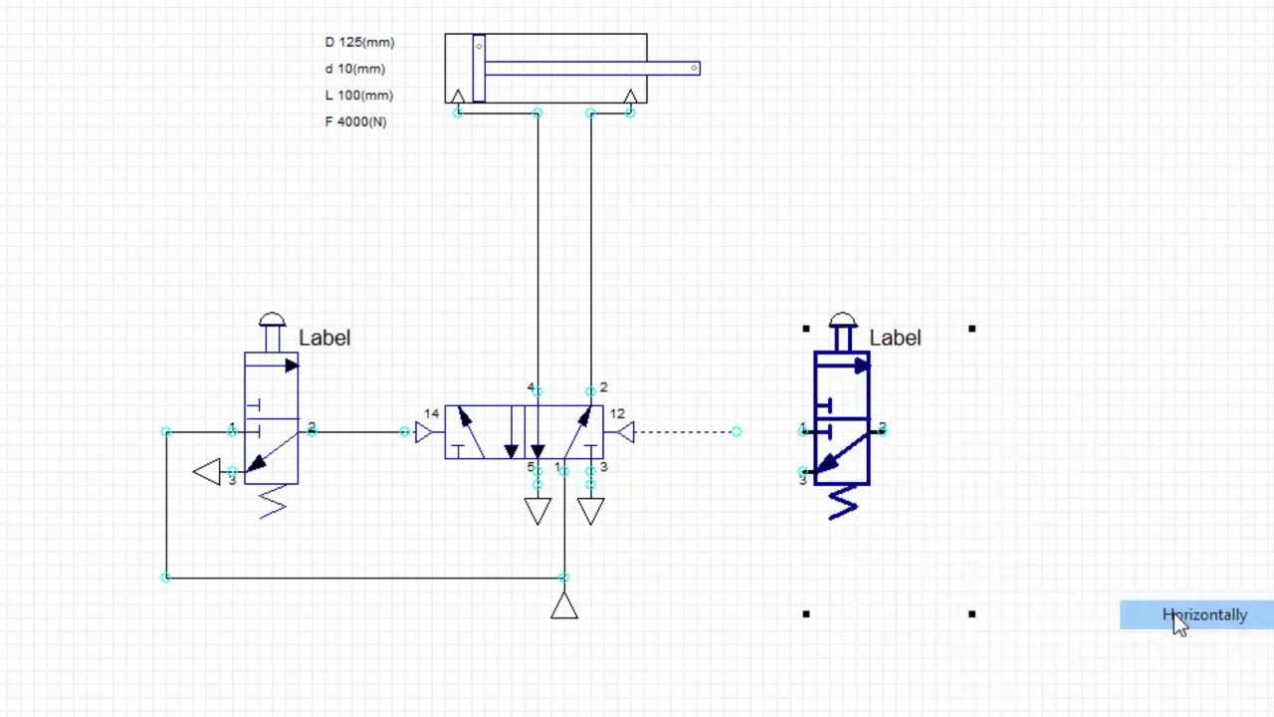
drag(922, 420, 837, 405)
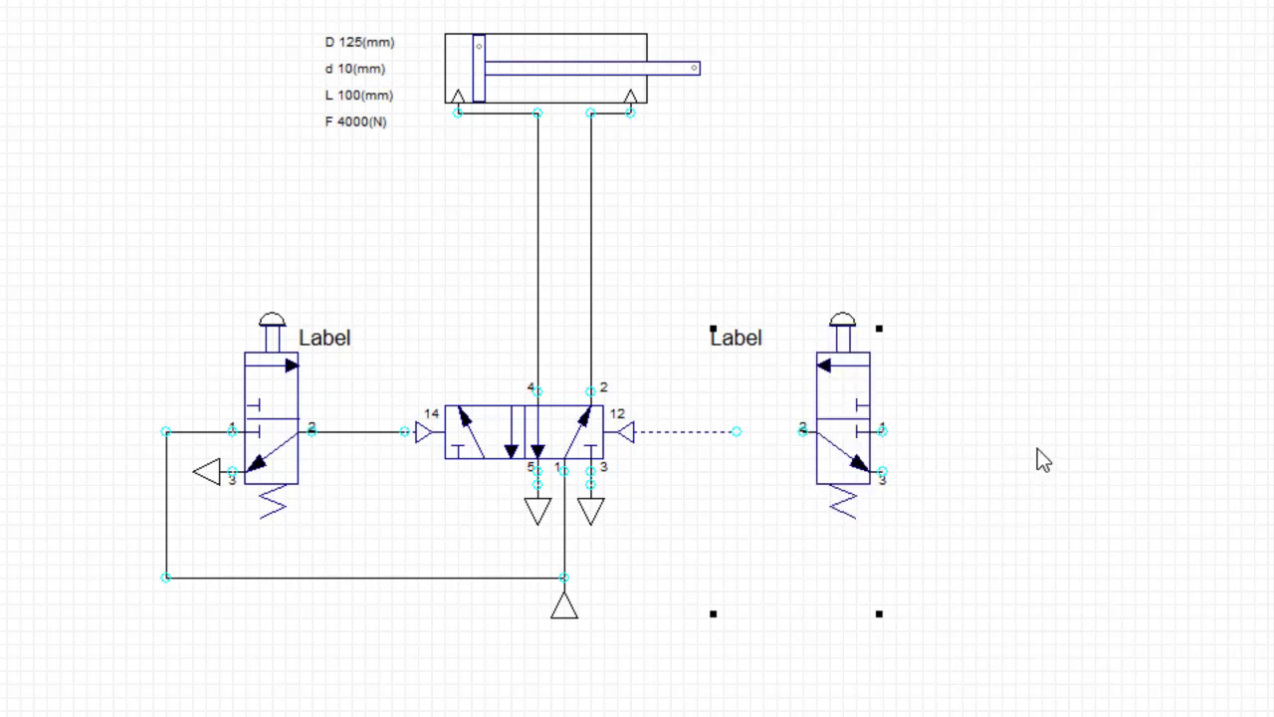
- Connect pilot 12 to port 2 of the mirrored push button valve, and the pressure source to its port 1
click(1038, 449)
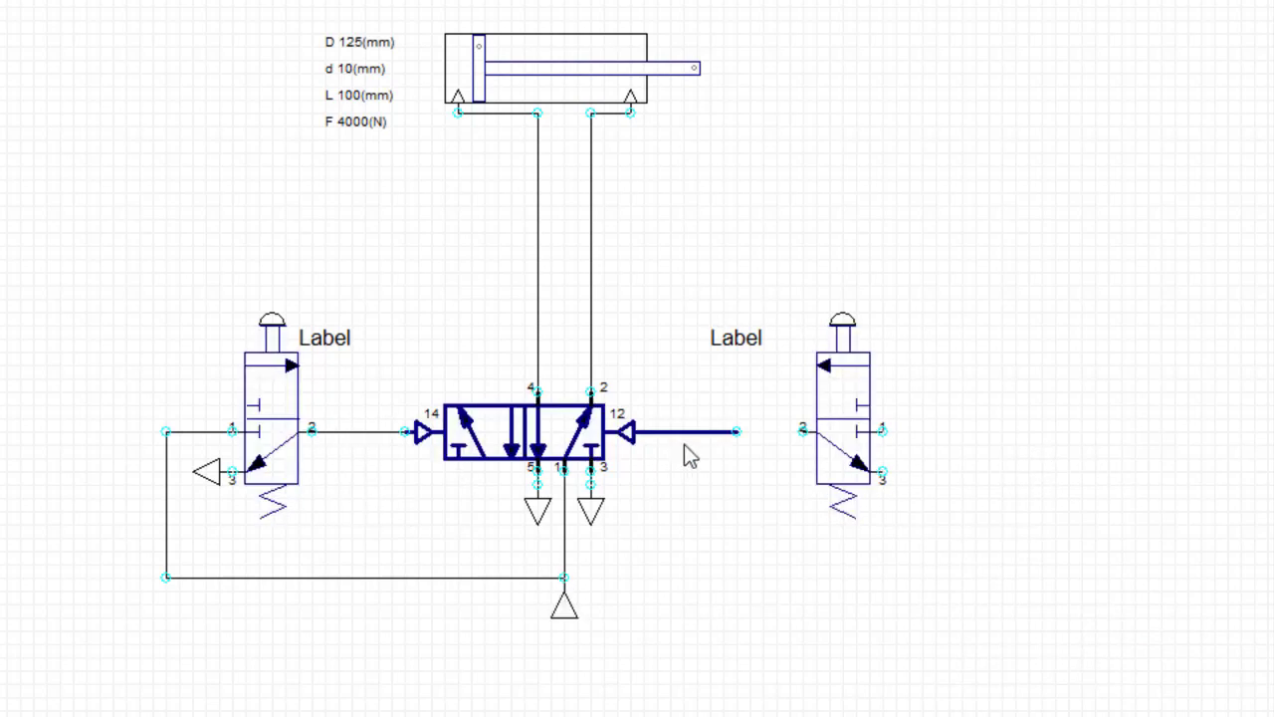
drag(735, 432, 805, 432)
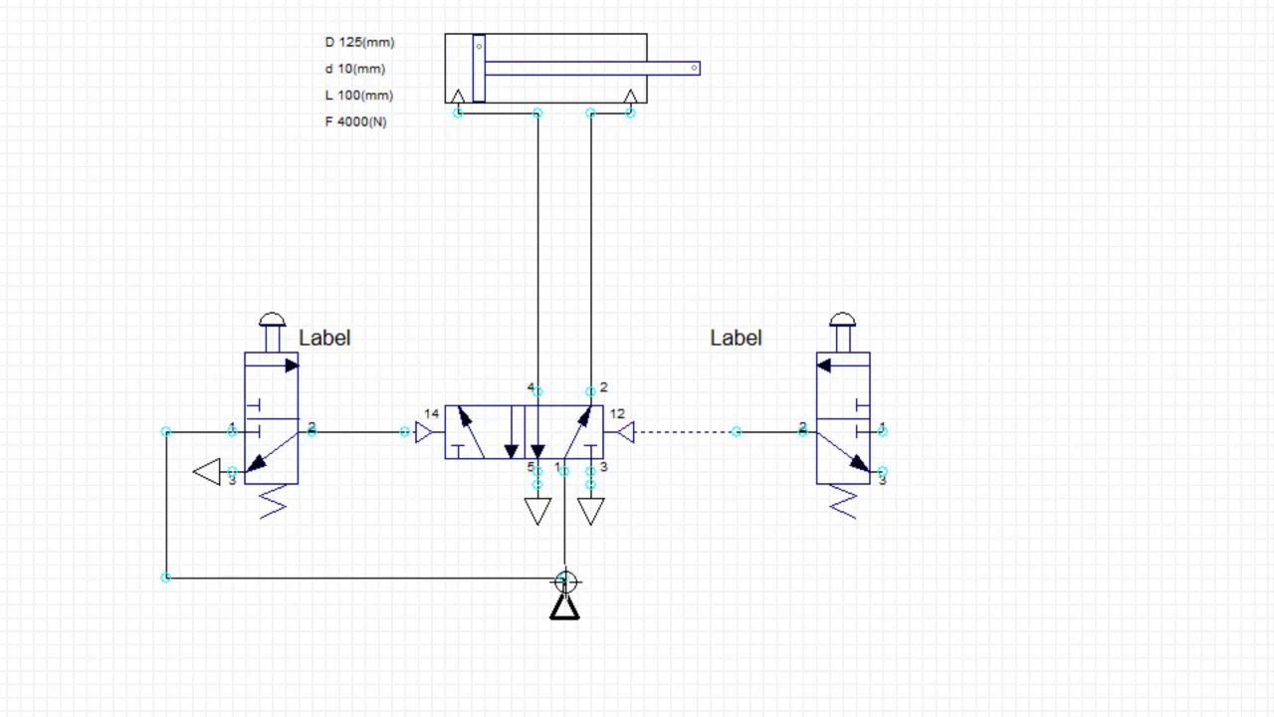
mouse_move(565, 581)
mouse_down()
mouse_move(828, 587)
mouse_move(942, 574)
mouse_move(936, 435)
mouse_move(884, 433)
mouse_up()
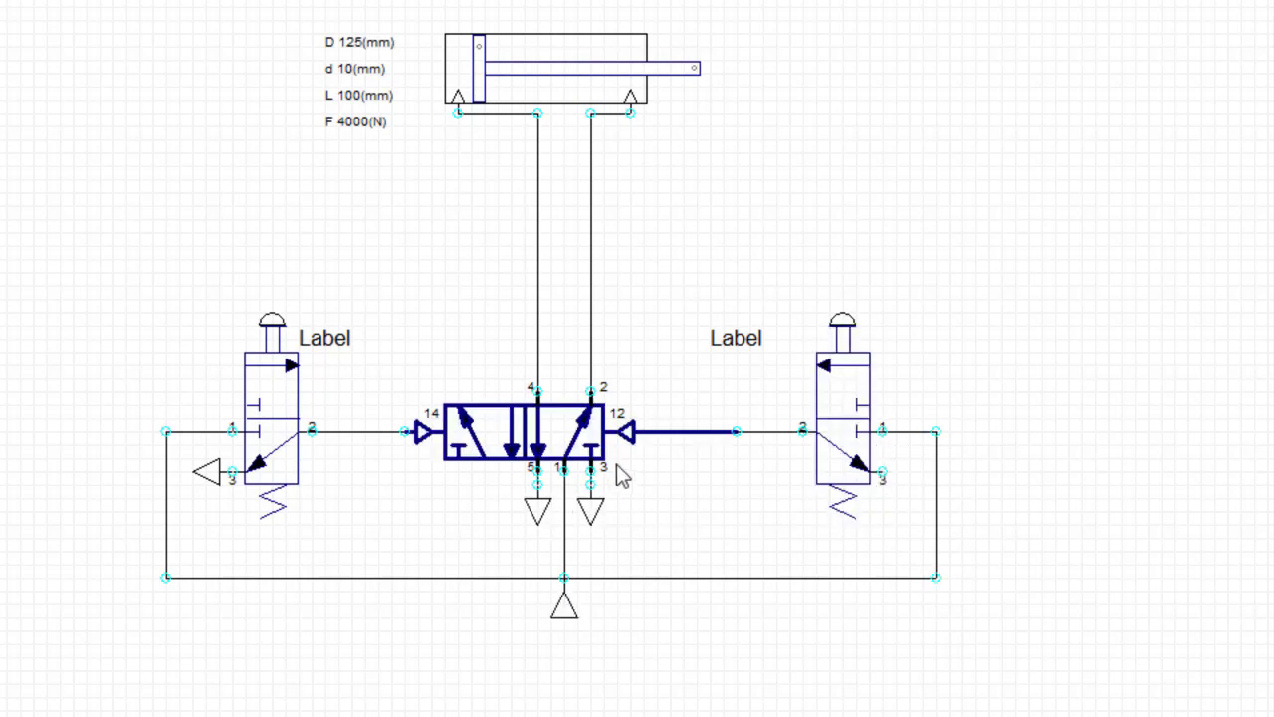
- Copy the exhaust of the first push button valve and place the copy in the free area beyond the second one
right_click(212, 484)
click(282, 628)
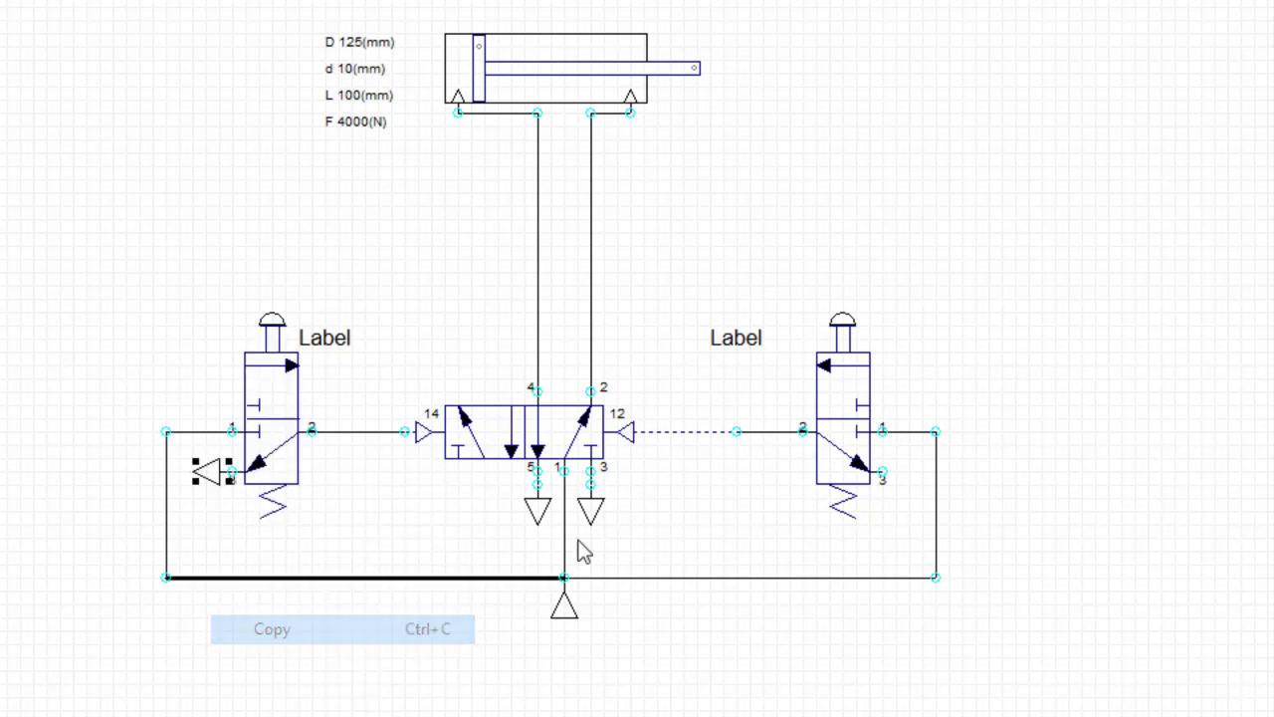
right_click(739, 514)
click(808, 558)
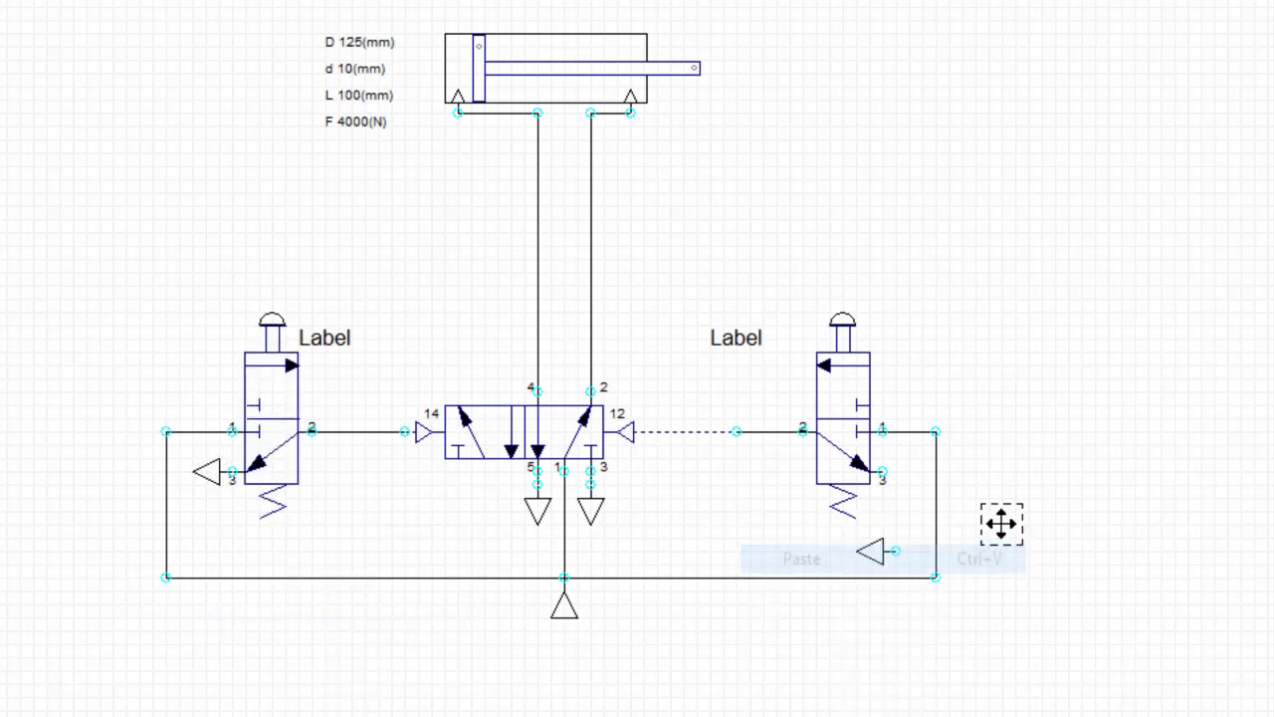
click(1066, 495)
- Mirror the copied exhaust horizontally and attach it to port 3 of the second push button valve
right_click(1068, 487)
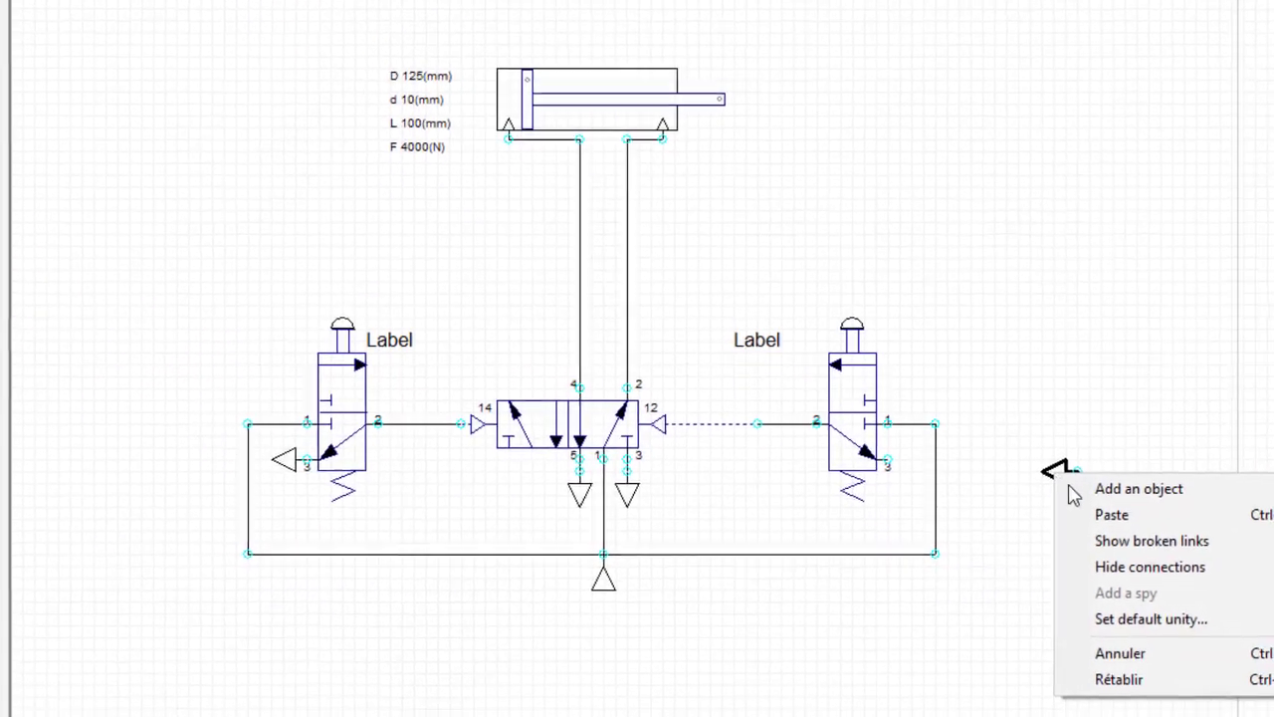
click(1006, 528)
click(1057, 472)
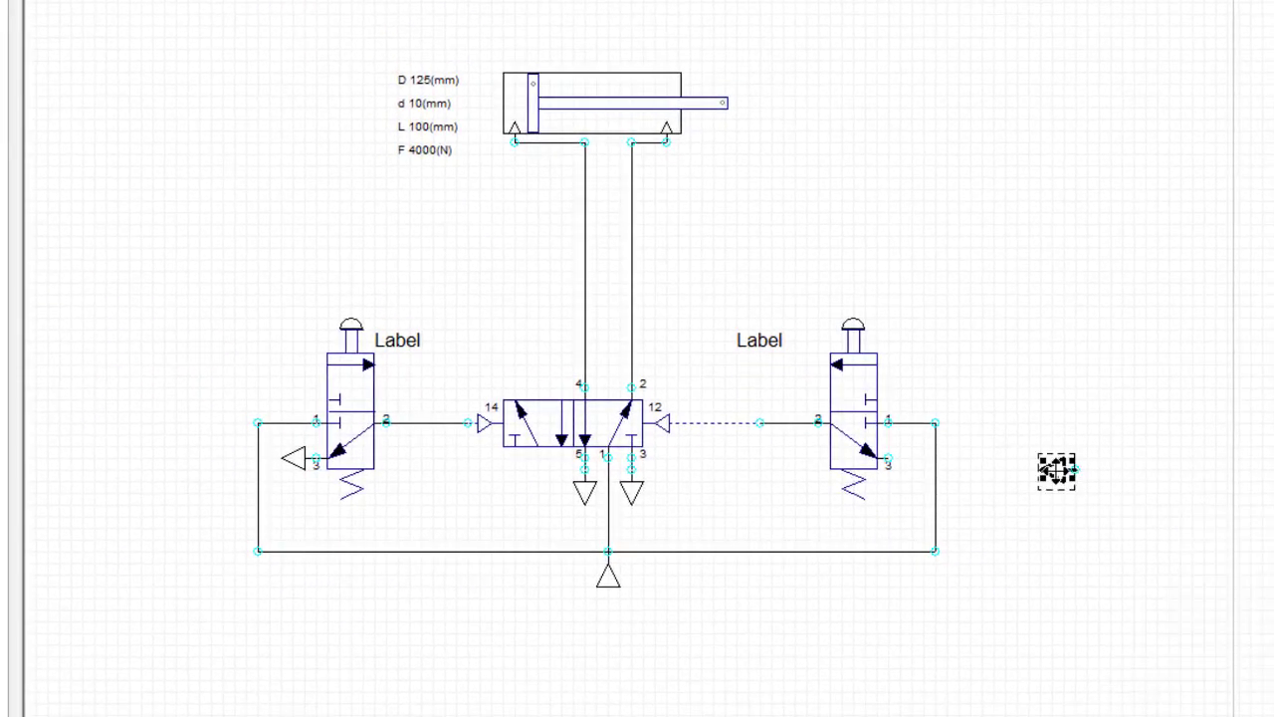
right_click(1057, 472)
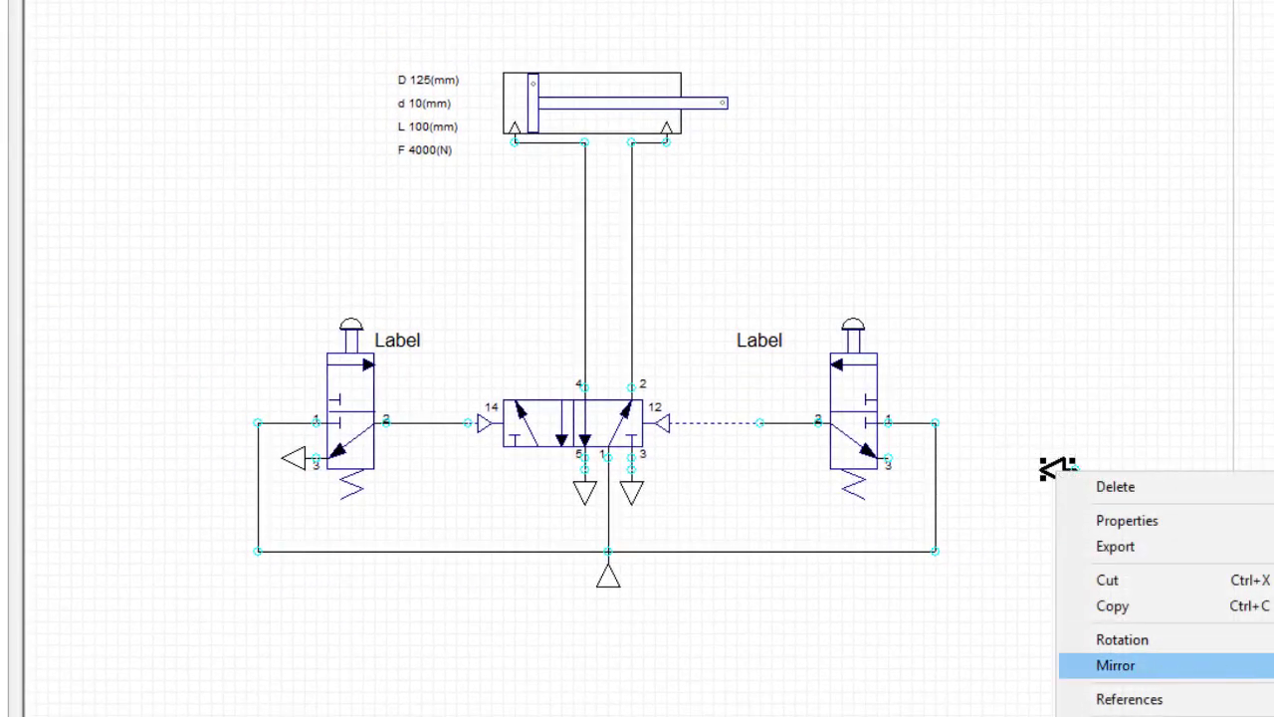
click(1115, 665)
drag(1071, 471, 908, 464)
click(1054, 472)
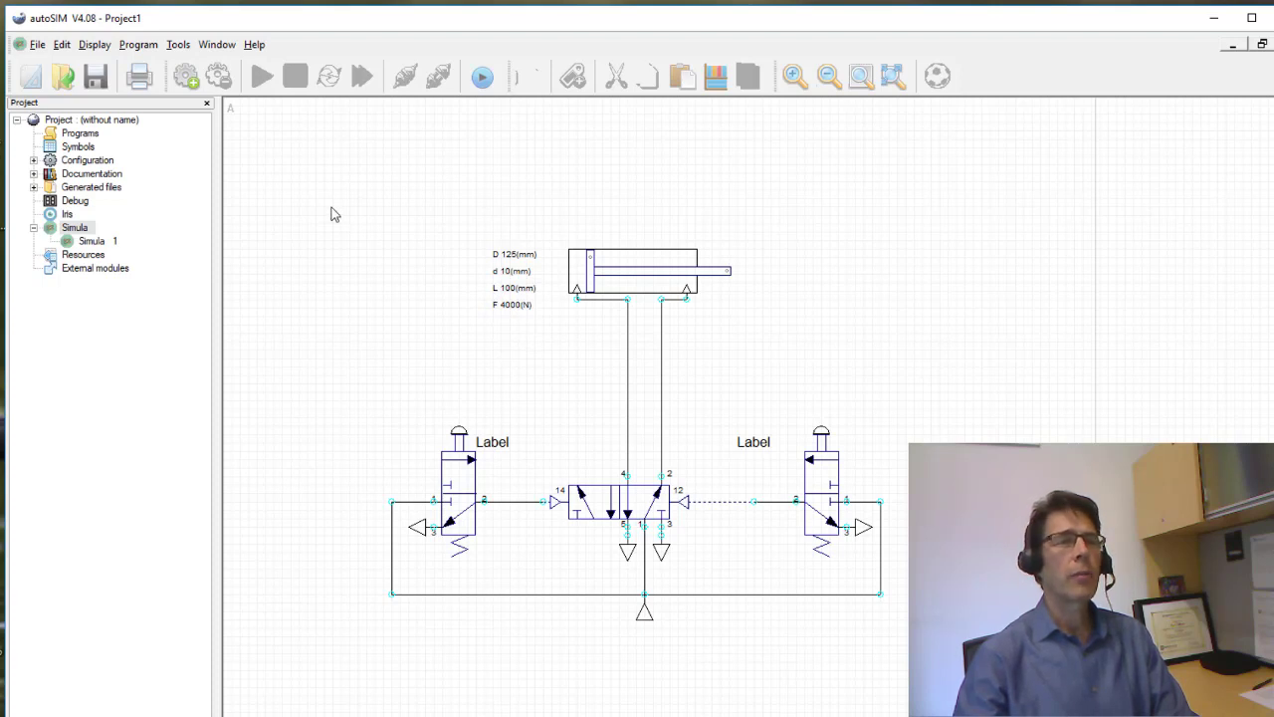
- Compile the program and connect to it for simulation
click(138, 45)
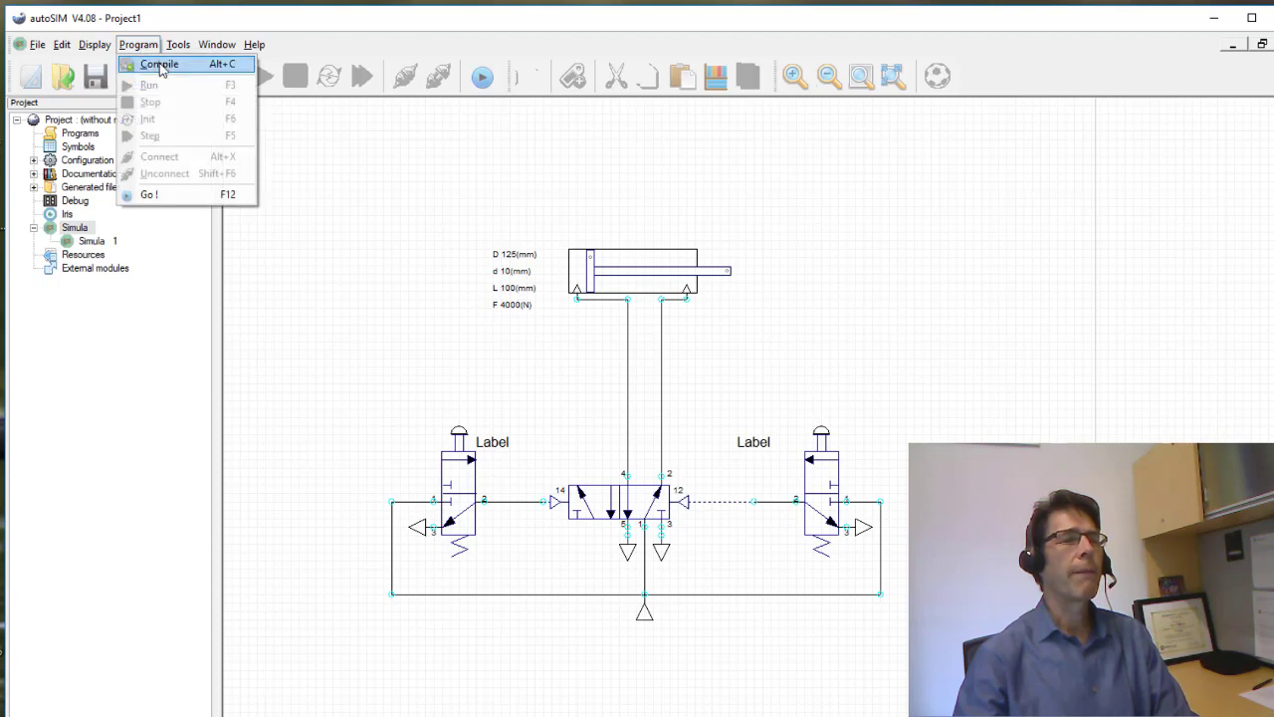
click(159, 66)
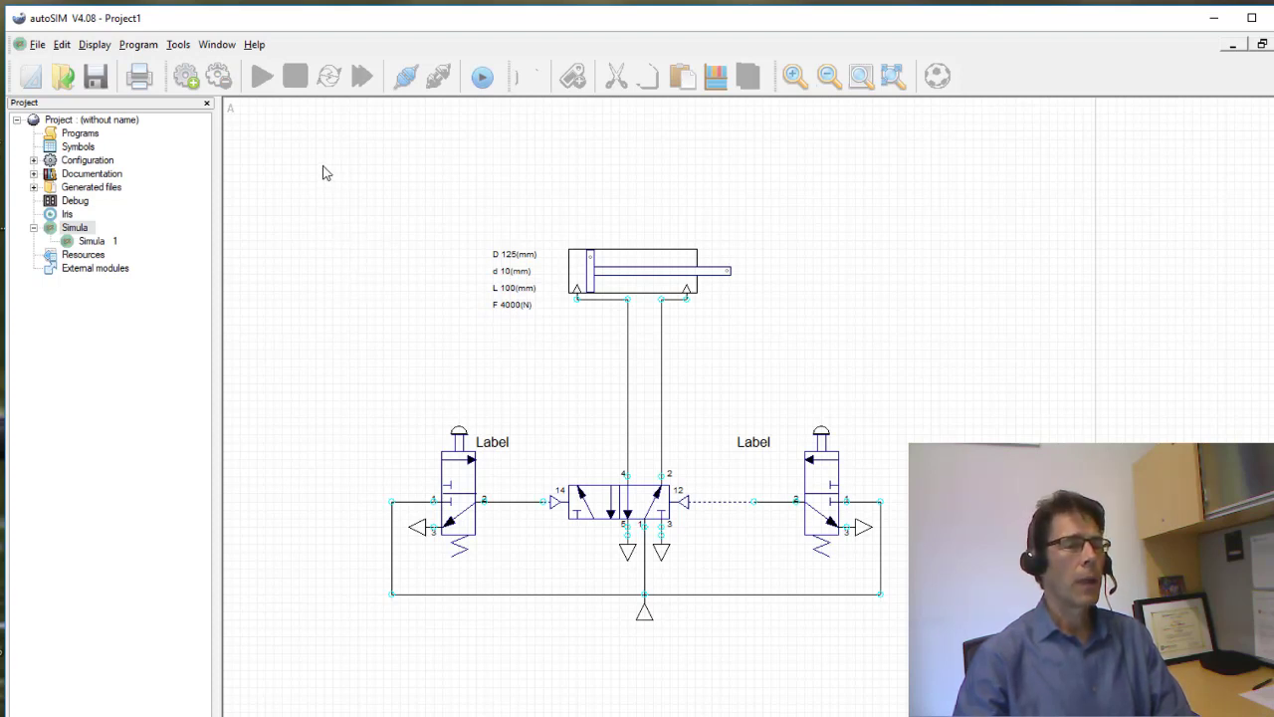
click(139, 50)
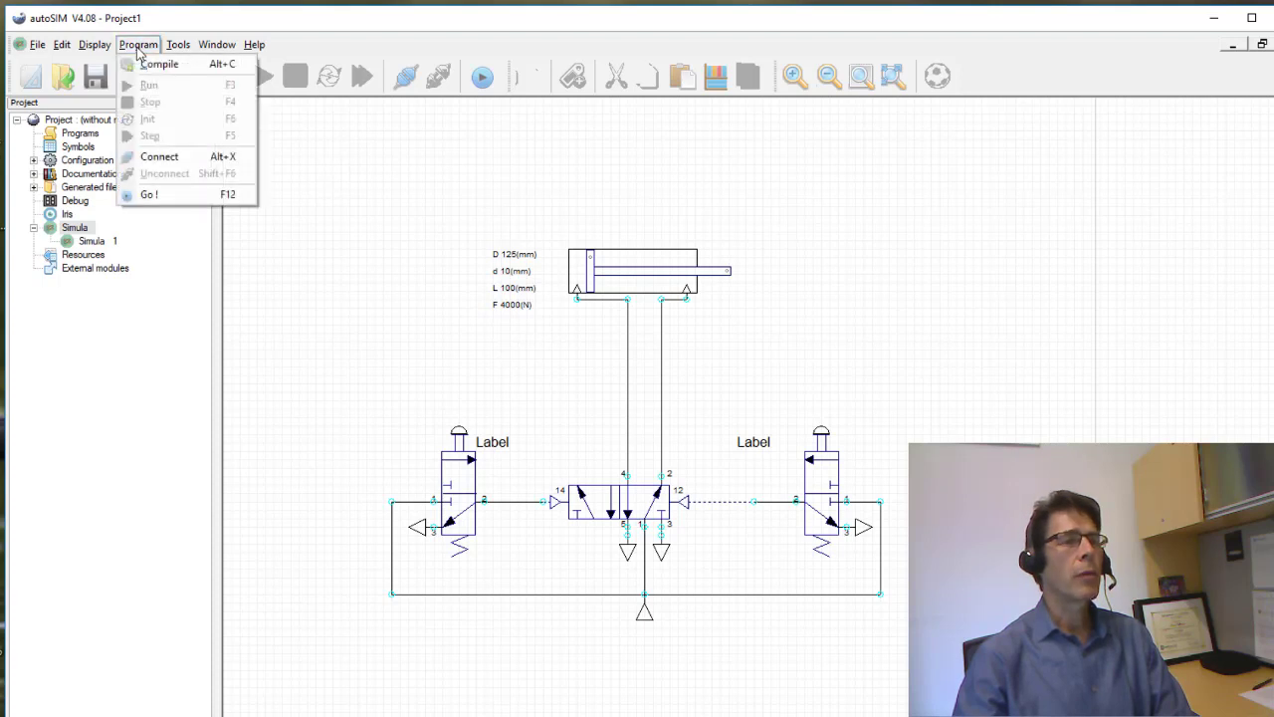
click(159, 158)
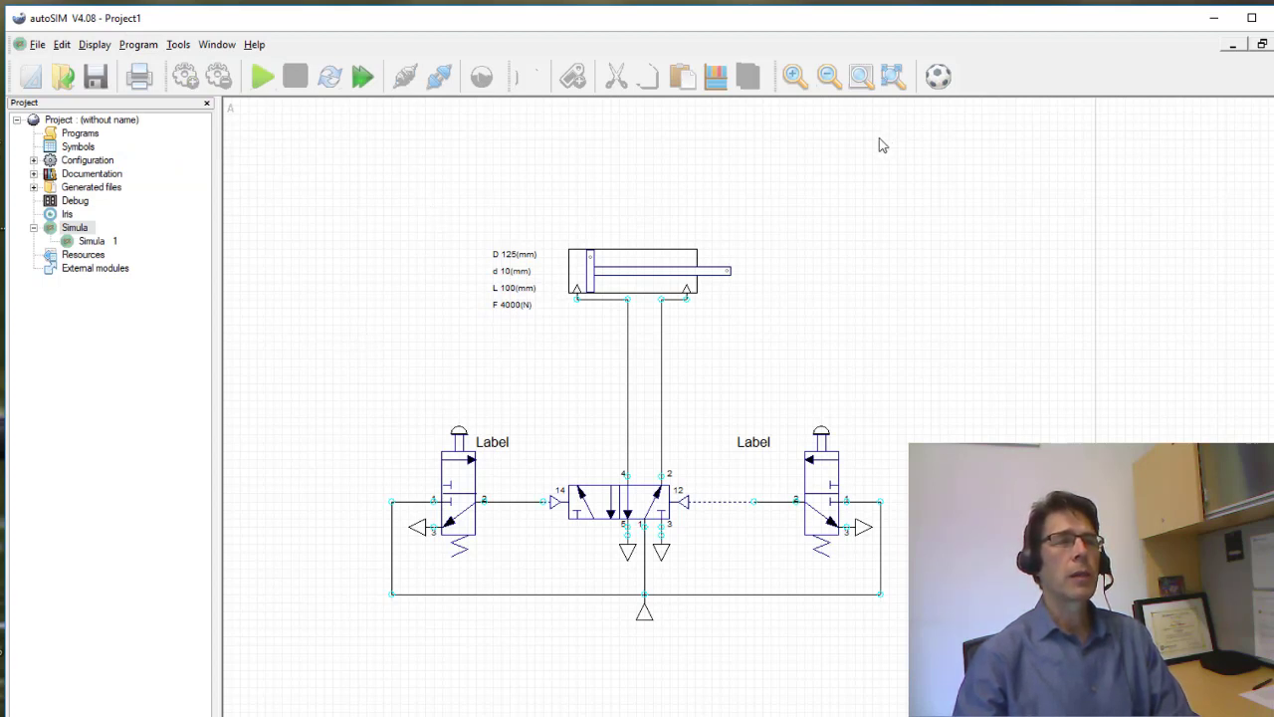
- Activate the live simulation and operate the push buttons to extend the cylinder, retract it and extend it again
click(944, 78)
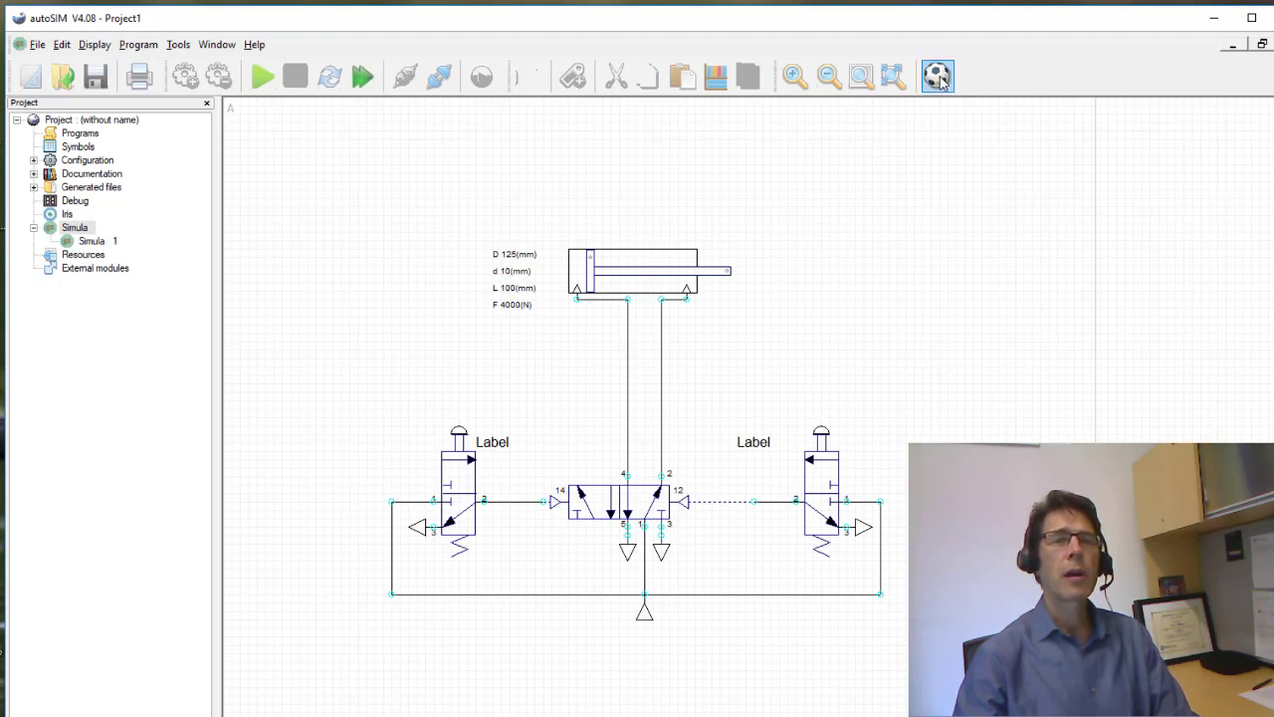
click(942, 82)
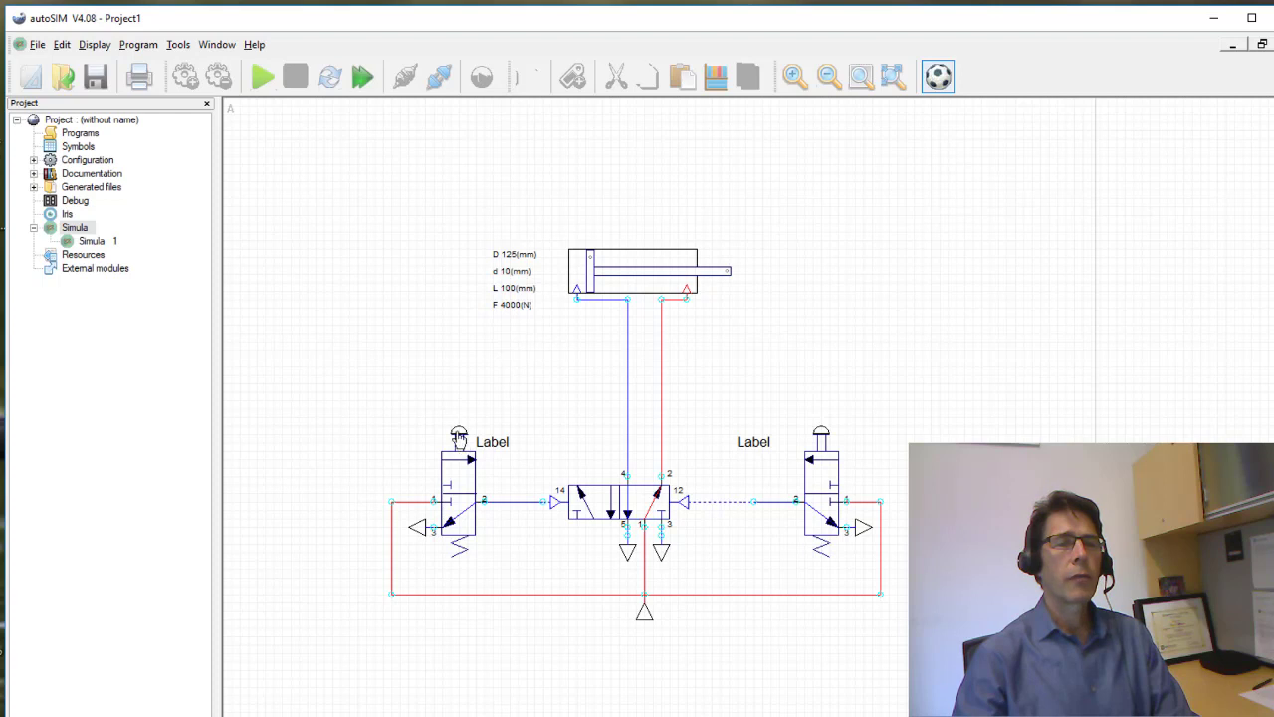
click(460, 441)
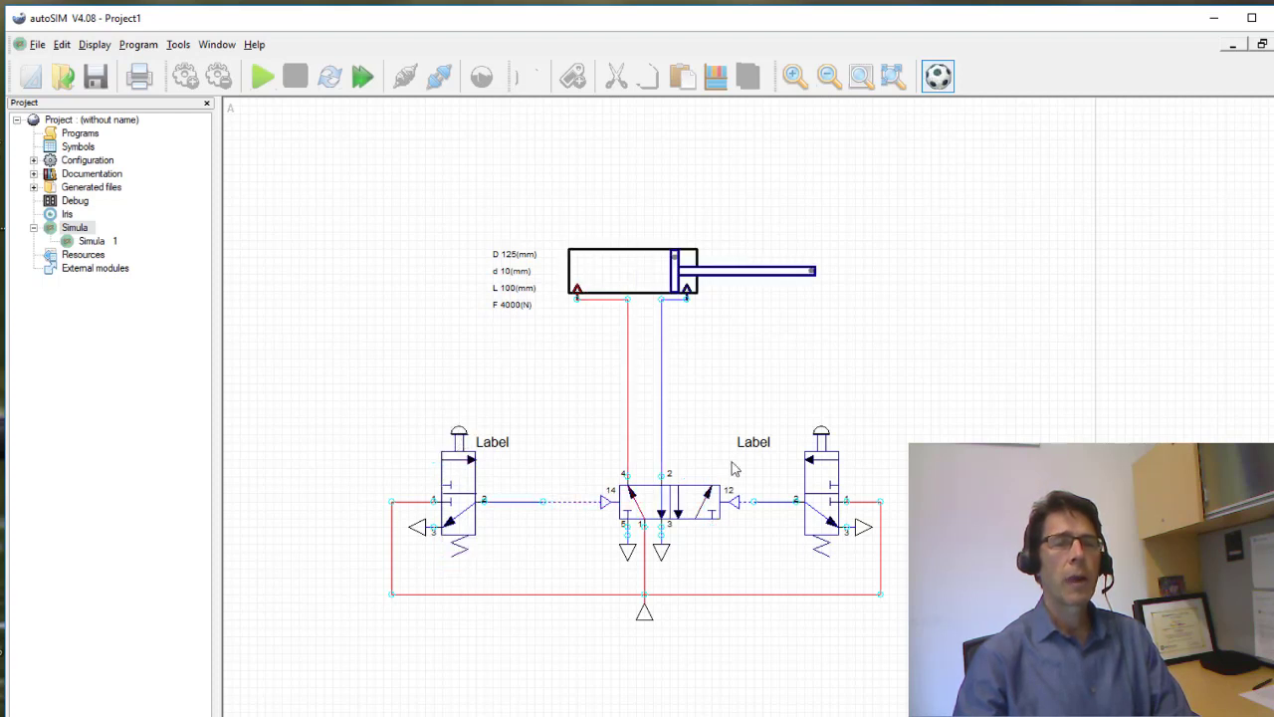
click(822, 444)
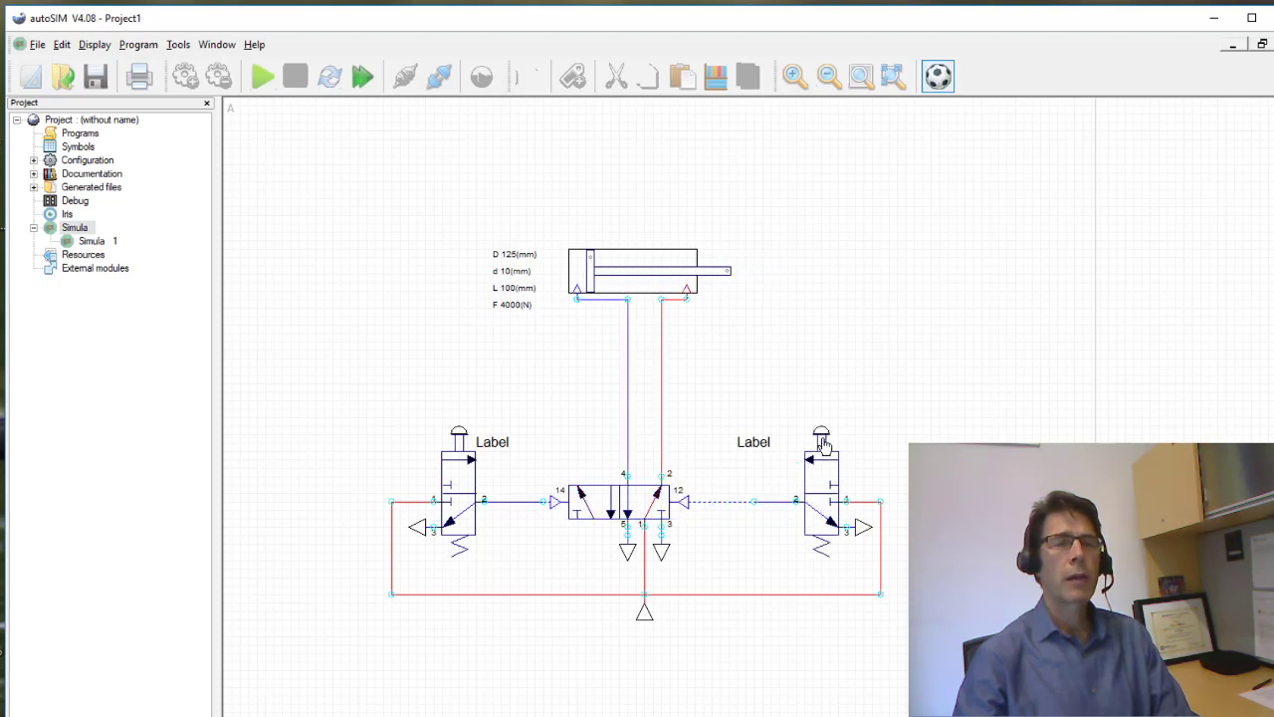
click(460, 458)
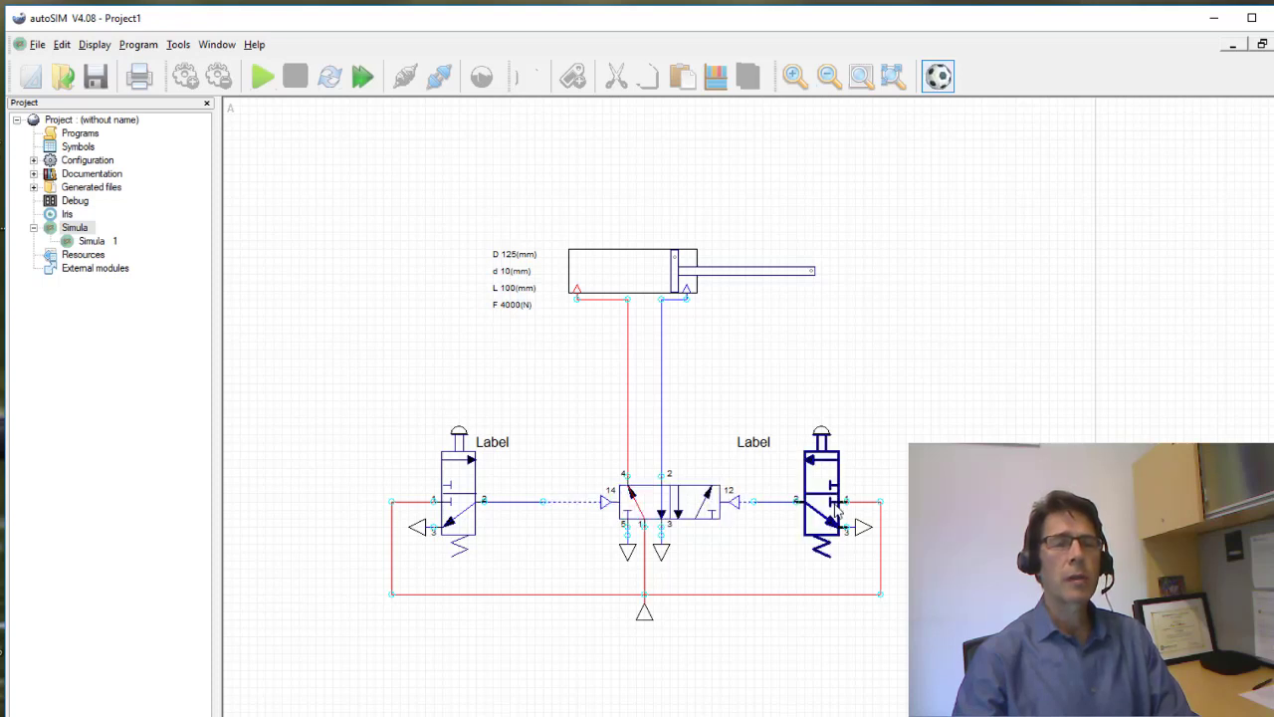
- Operate the two push buttons alternately to retract and extend the cylinder, finish with it retracted, and stop the live simulation
click(822, 442)
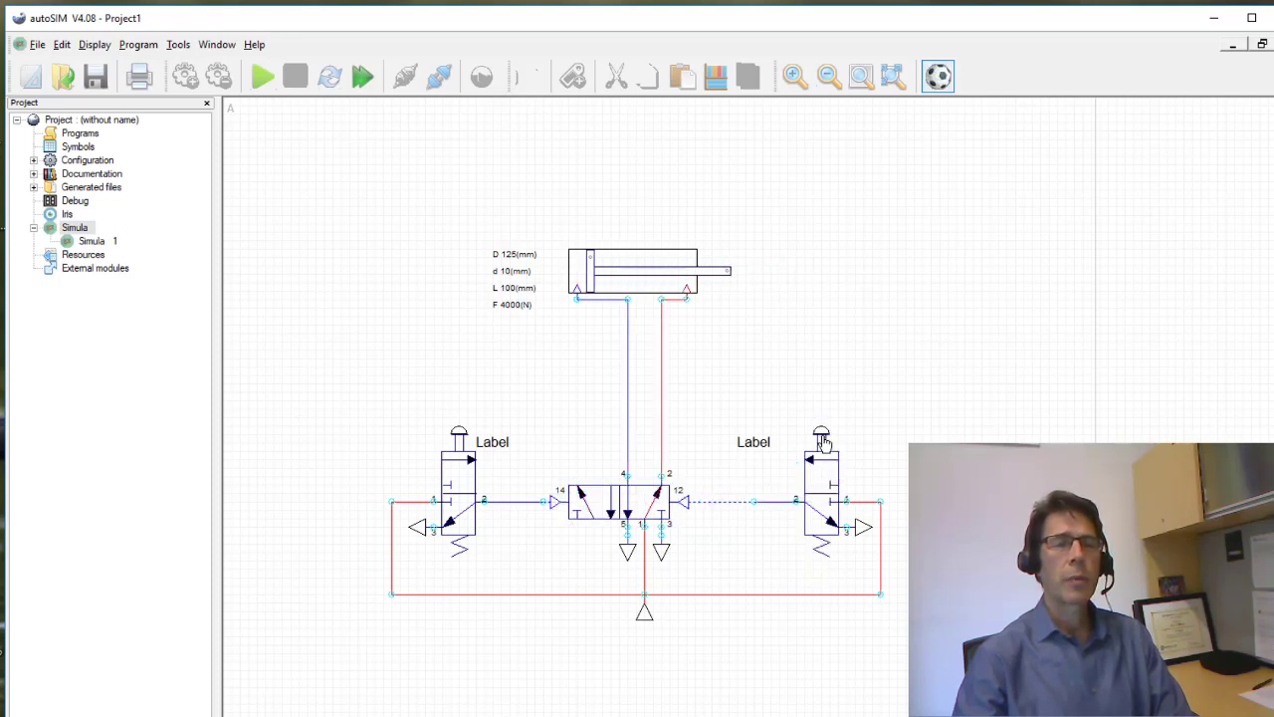
click(460, 442)
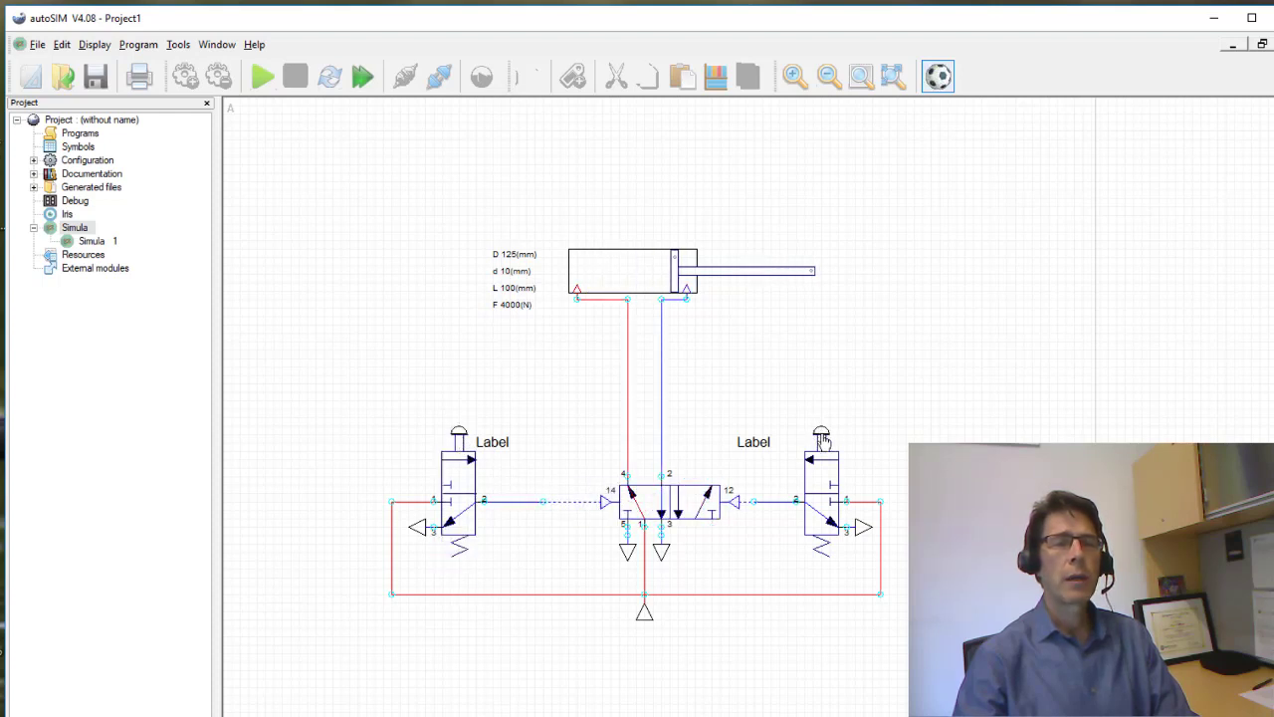
click(822, 442)
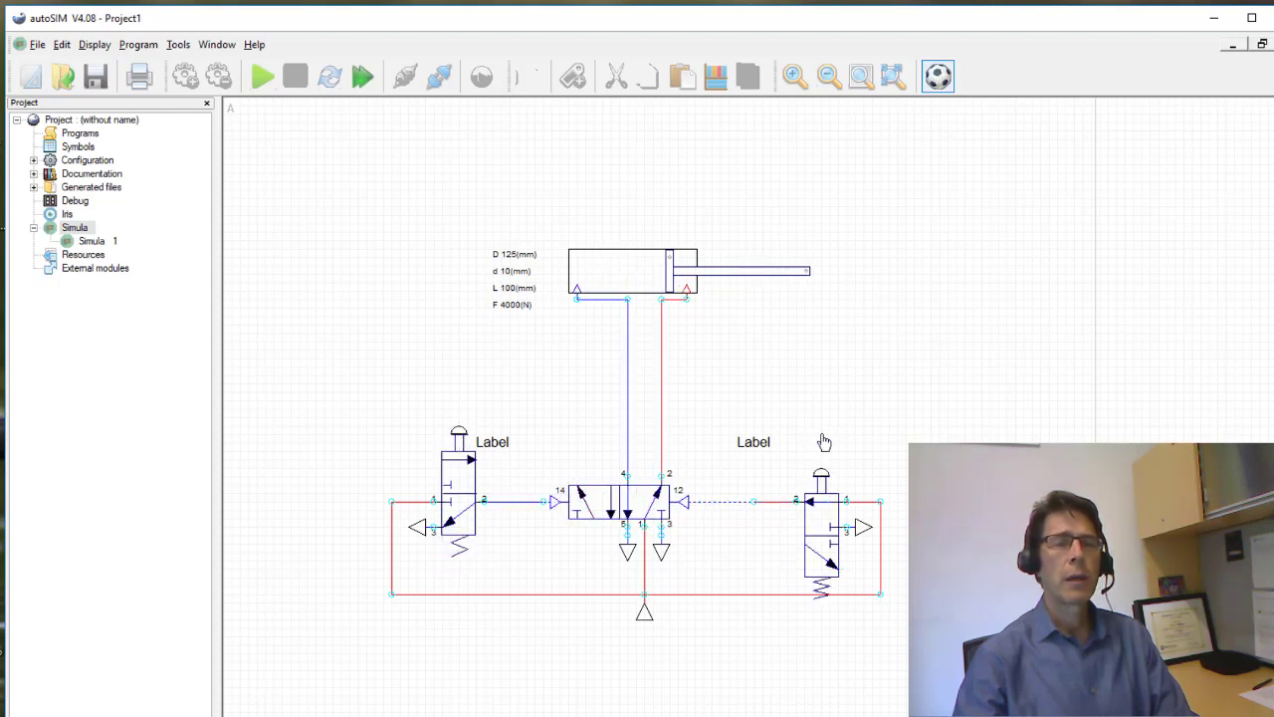
click(462, 441)
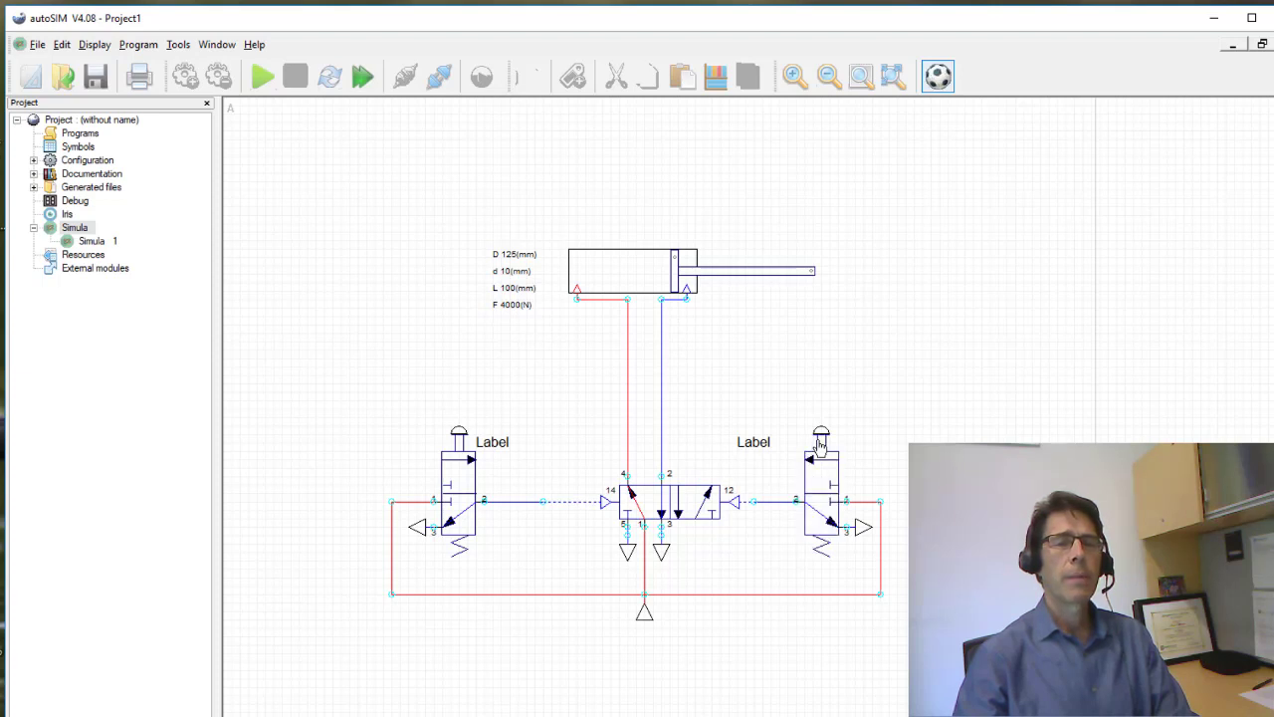
click(821, 443)
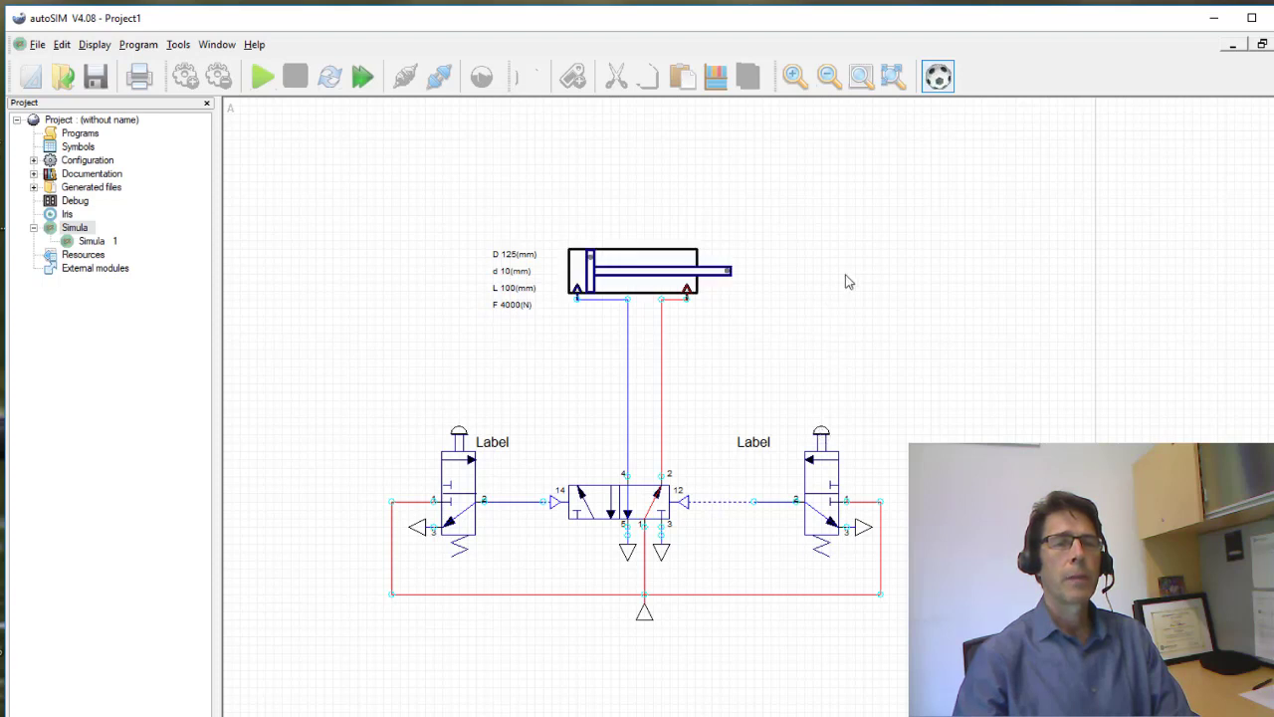
click(938, 80)
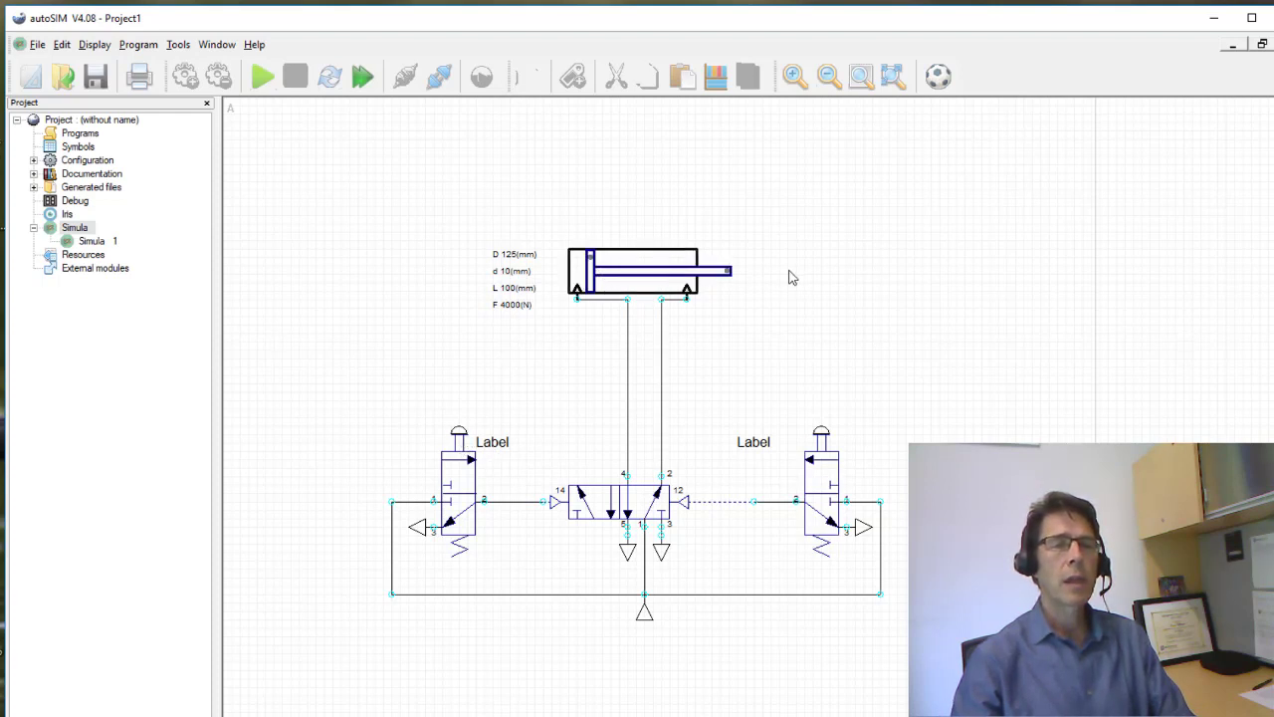
- Change the label text of the push button valve piloting port 14 to "Extend"
double_click(497, 448)
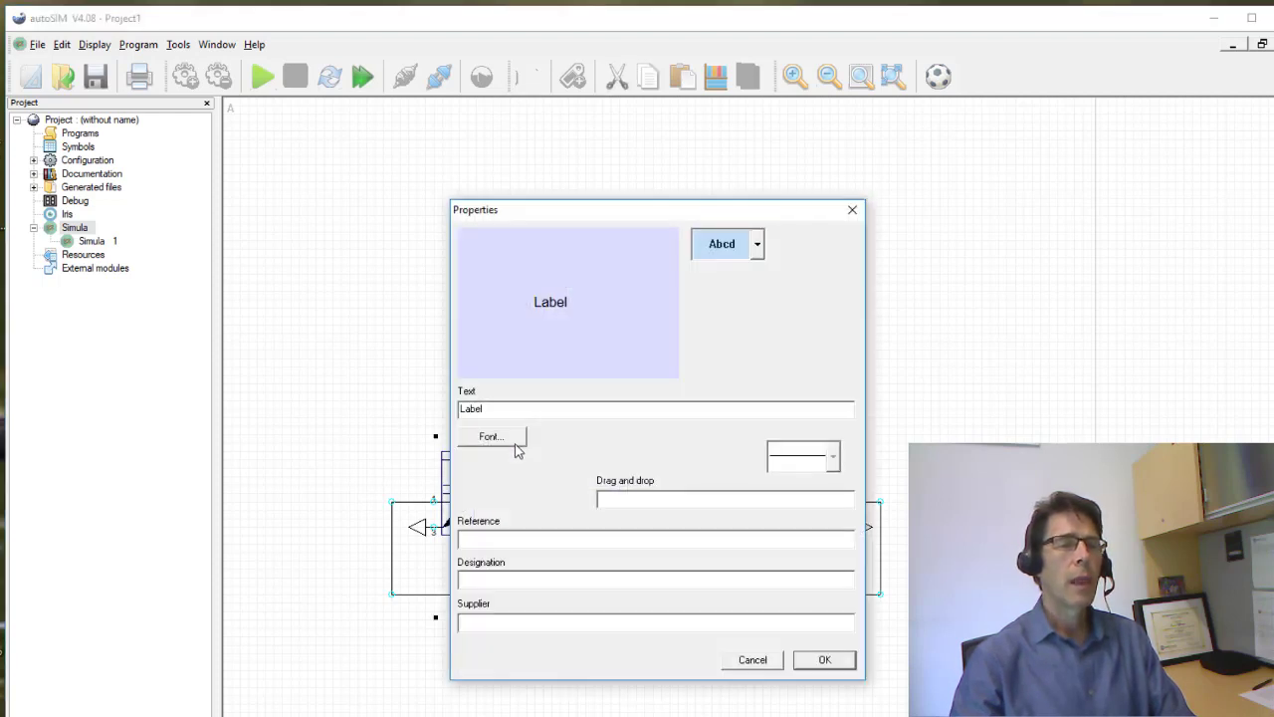
drag(491, 408, 445, 404)
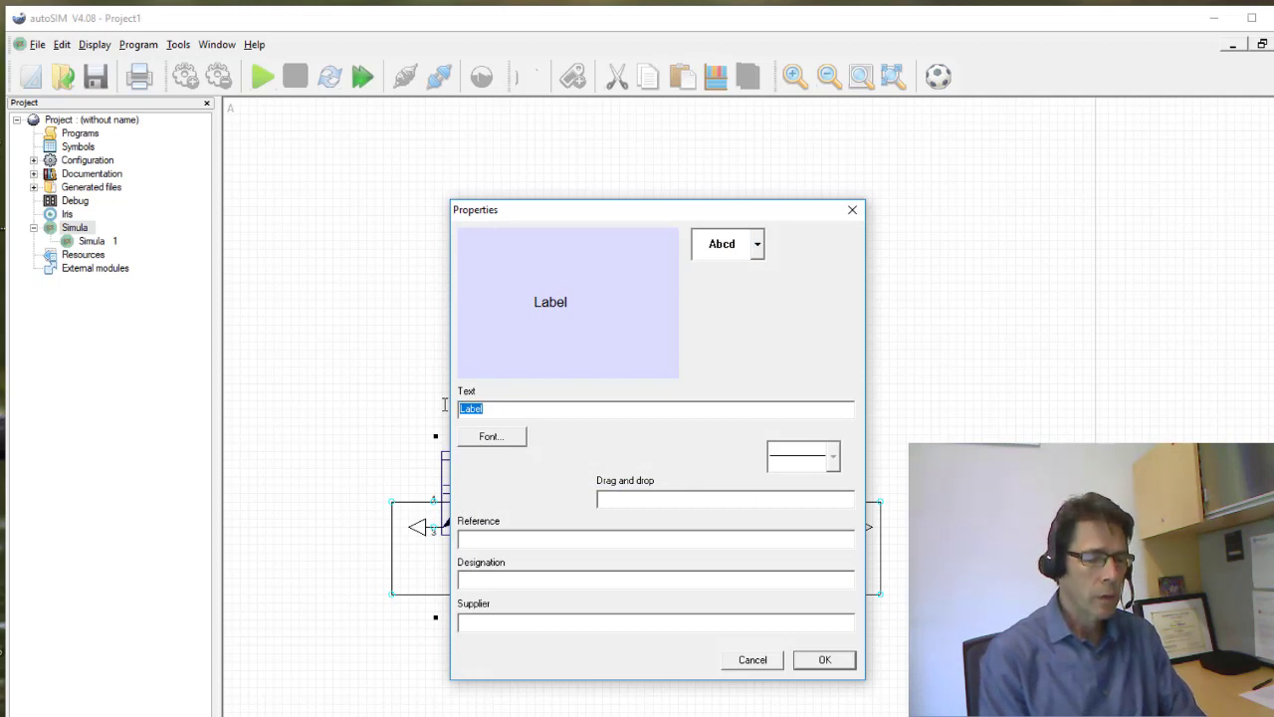
text(Extend)
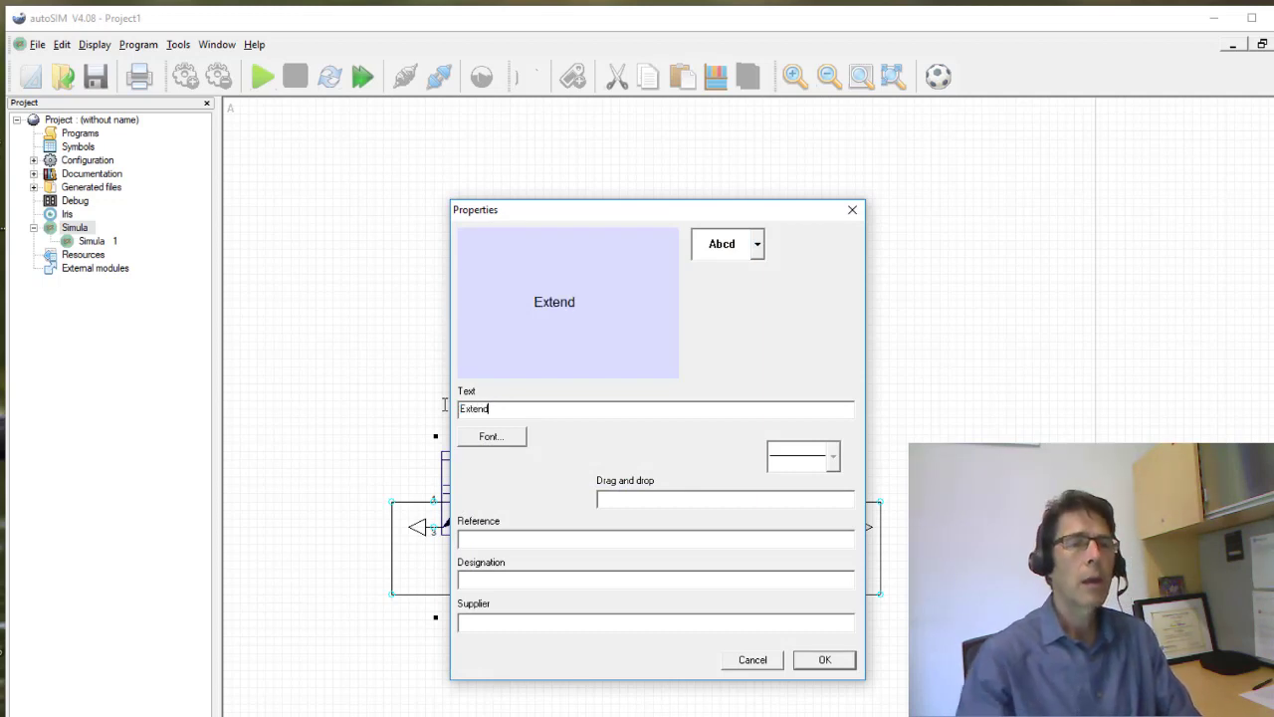
click(822, 660)
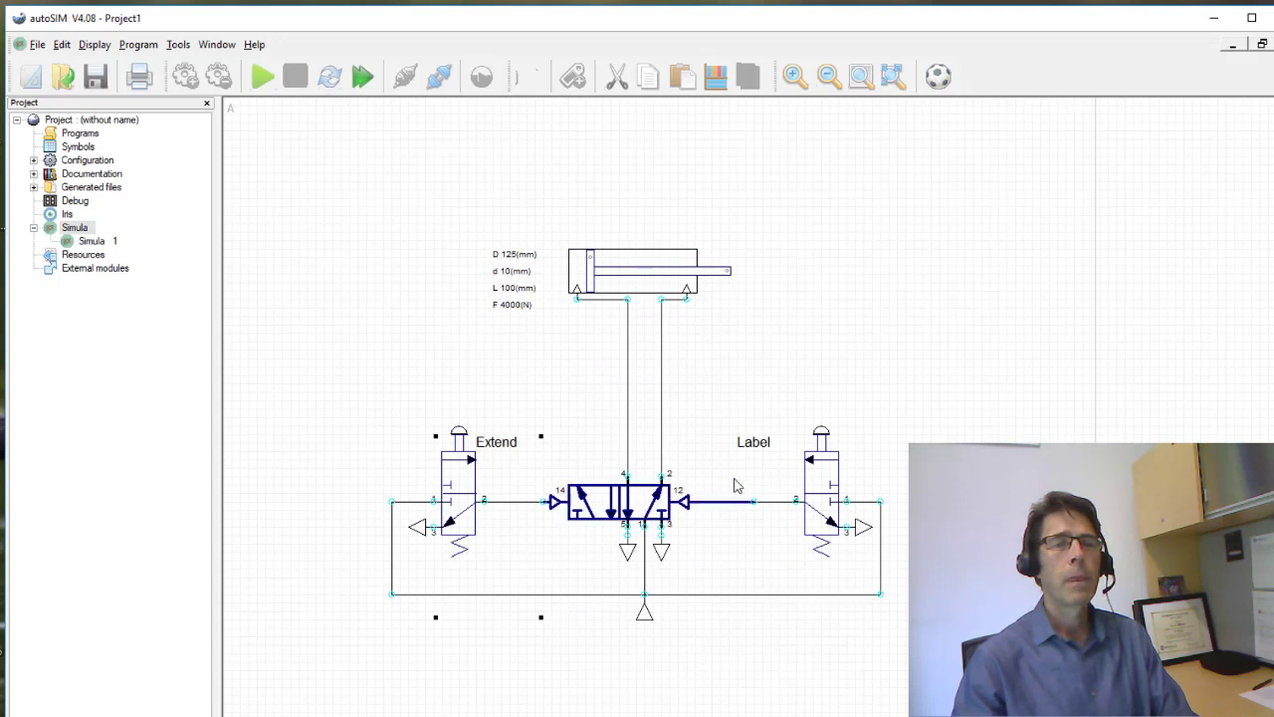
- Change the label text of the push button valve piloting port 12 to "Retract"
double_click(758, 449)
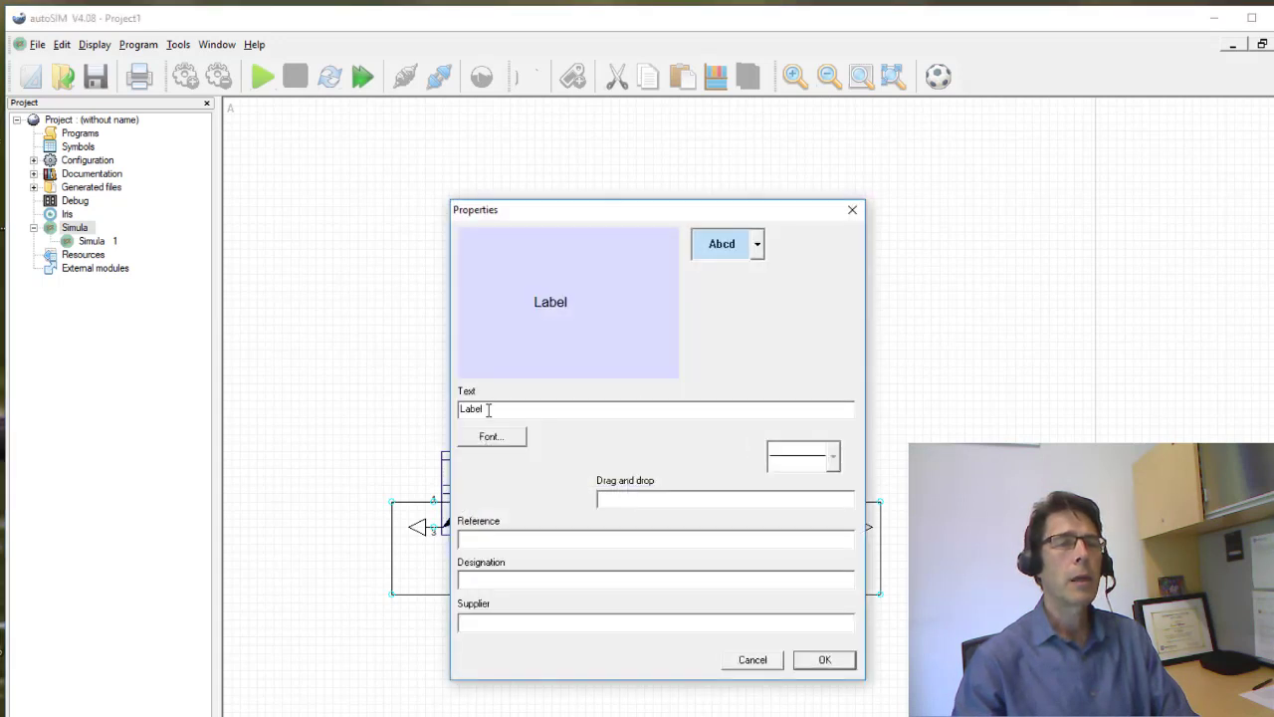
drag(488, 409, 429, 418)
text(Refrac)
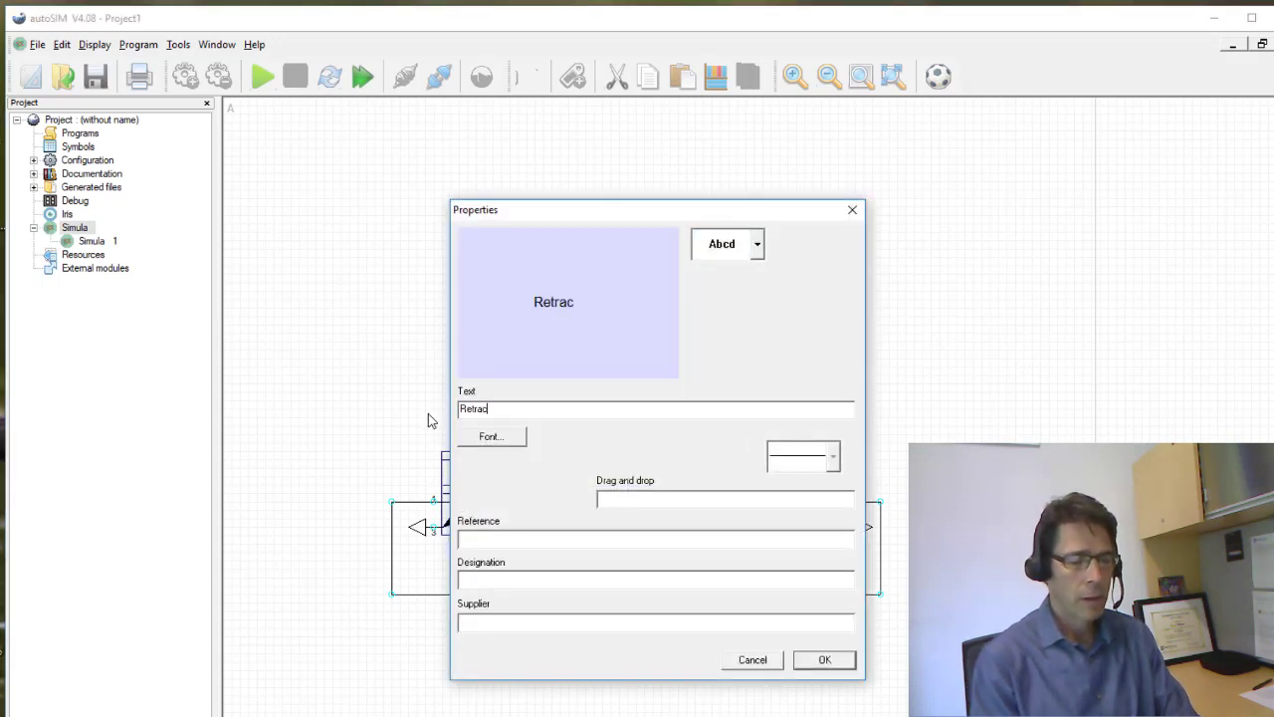
text(t)
click(822, 661)
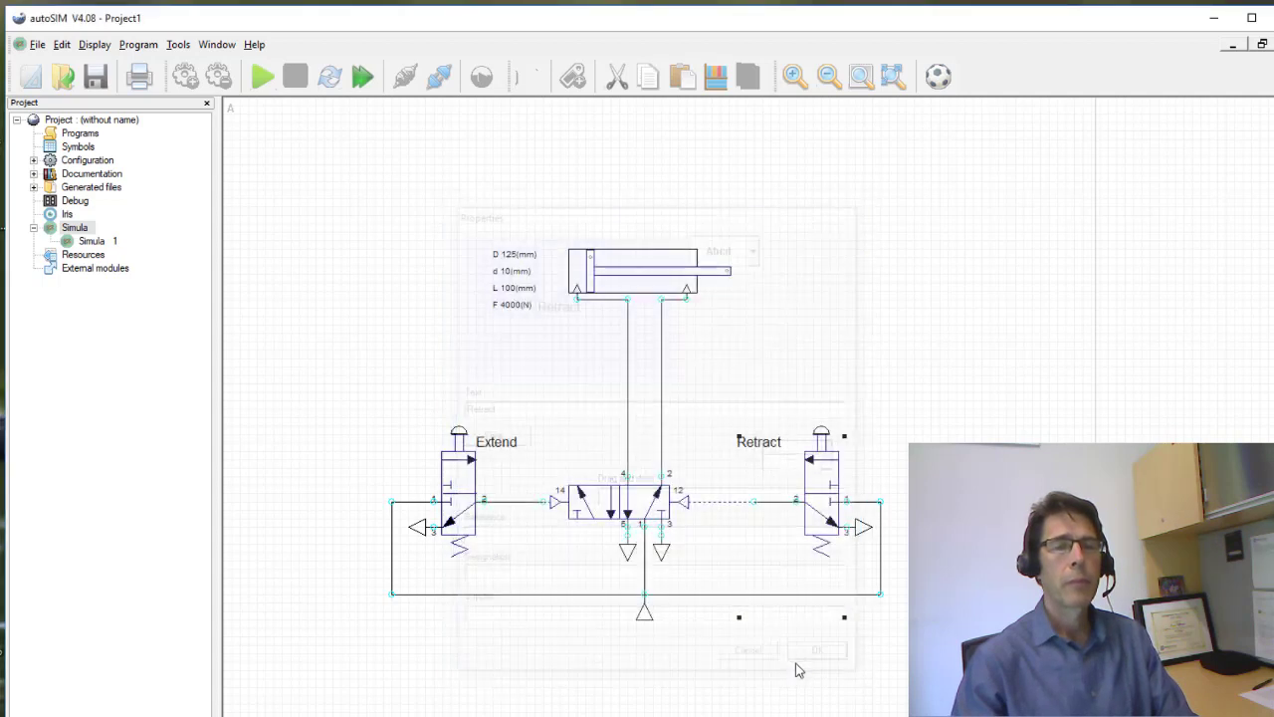